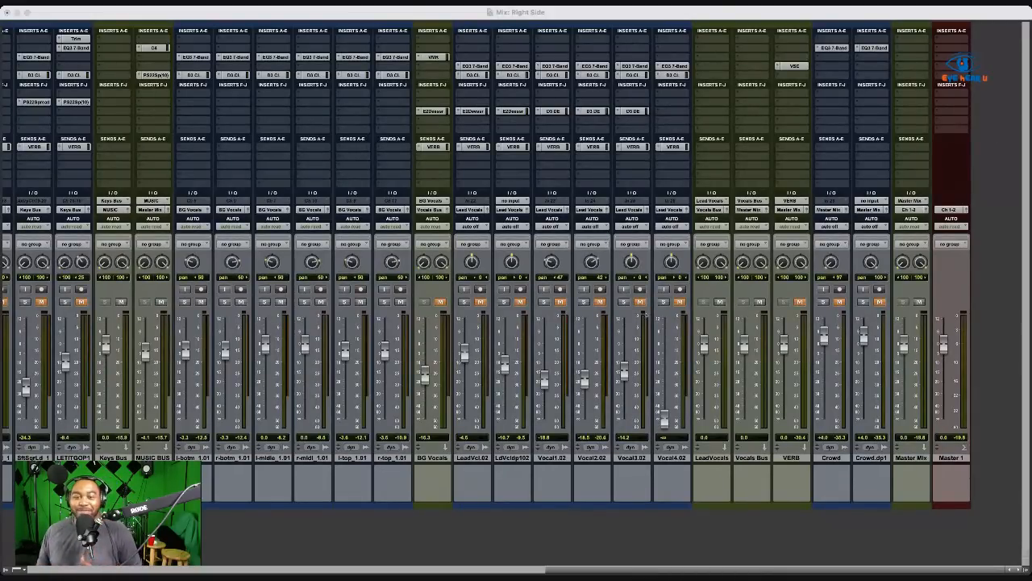
# Raise the grouped Bass and STUDIOB1 faders to about -0.4 dB.
pyautogui.hscroll(-15, 516, 266)
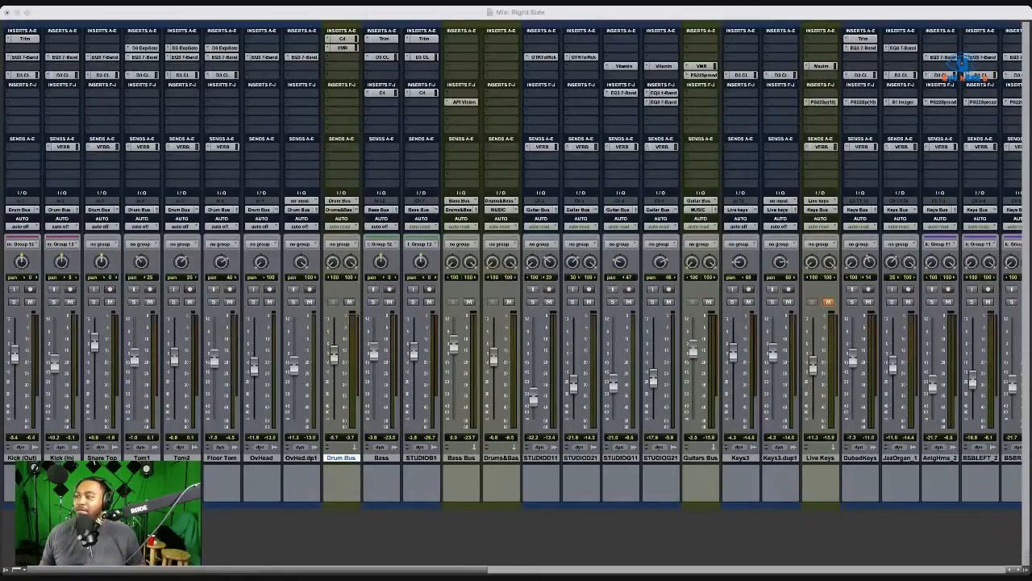
pyautogui.click(564, 12)
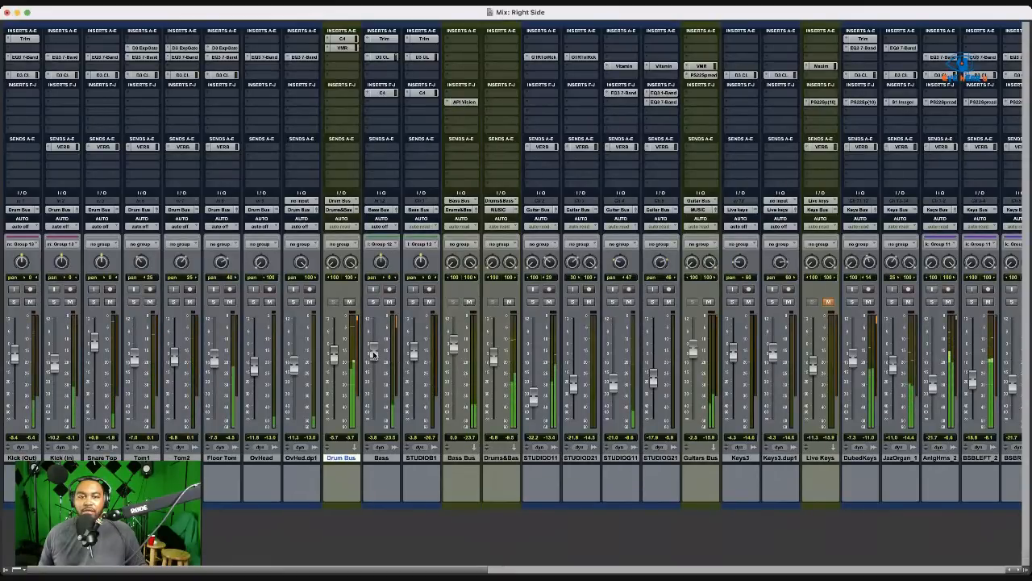
pyautogui.moveTo(374, 355); pyautogui.dragTo(376, 348)
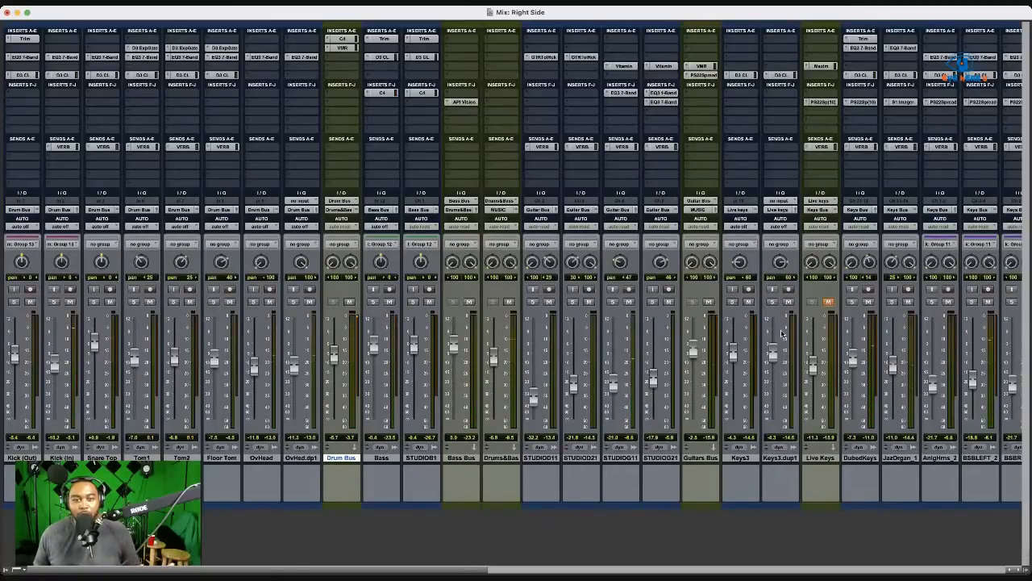
# Mute the DubedKeys track briefly and unmute it again.
pyautogui.hscroll(5, 881, 359)
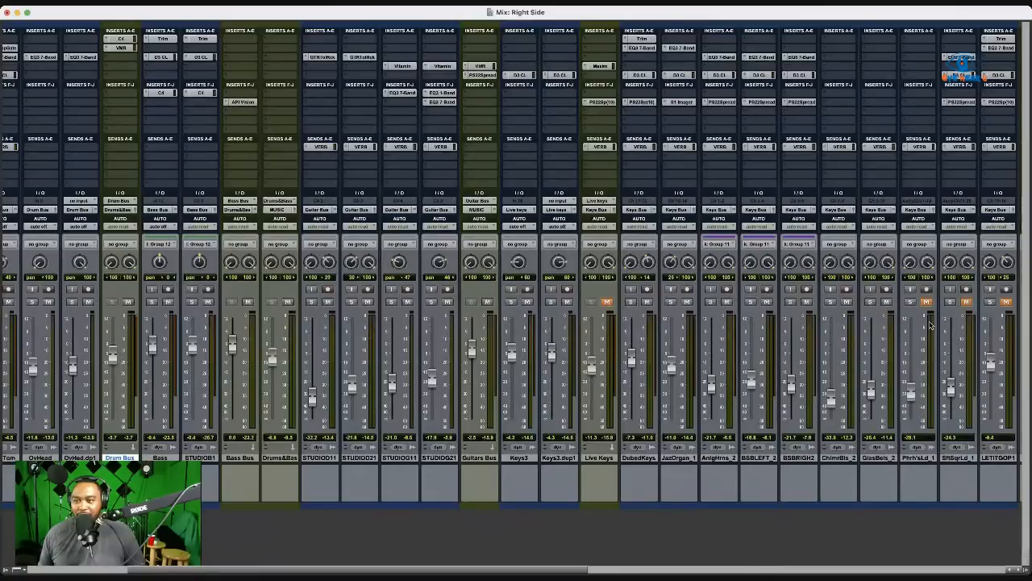
pyautogui.hscroll(6, 929, 325)
pyautogui.hscroll(6, 930, 325)
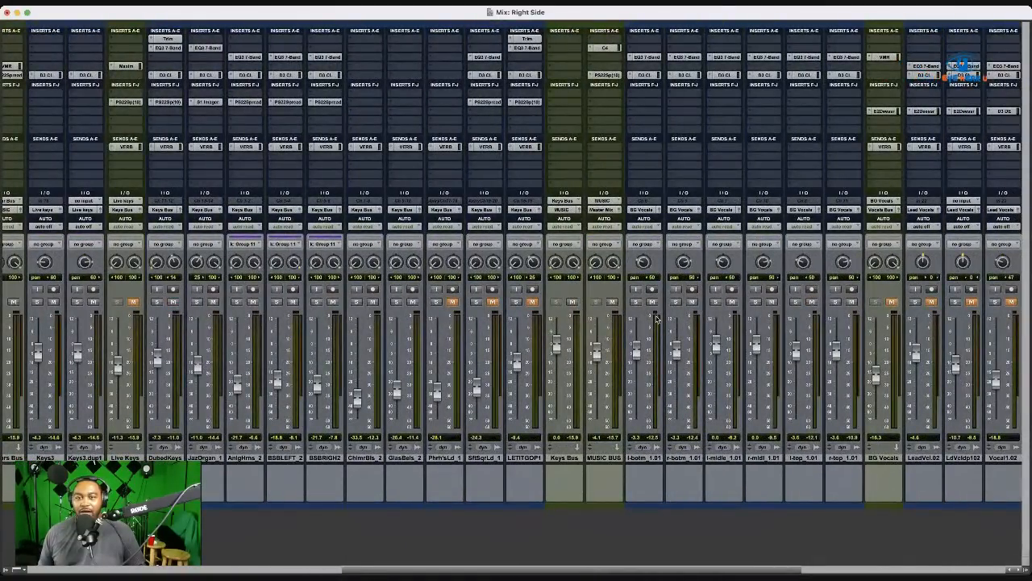
pyautogui.hscroll(-5, 656, 319)
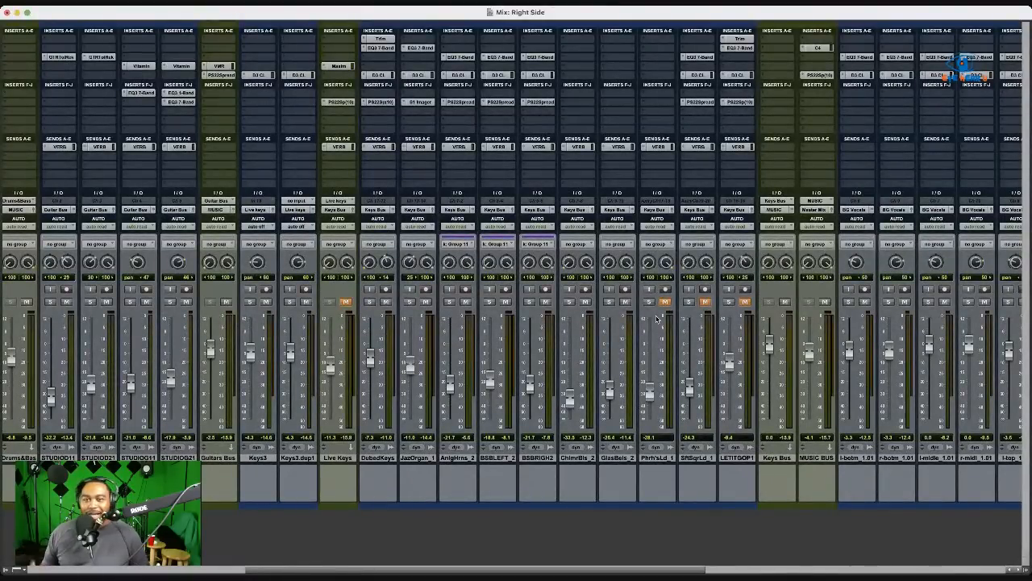
pyautogui.click(386, 302)
pyautogui.click(386, 302)
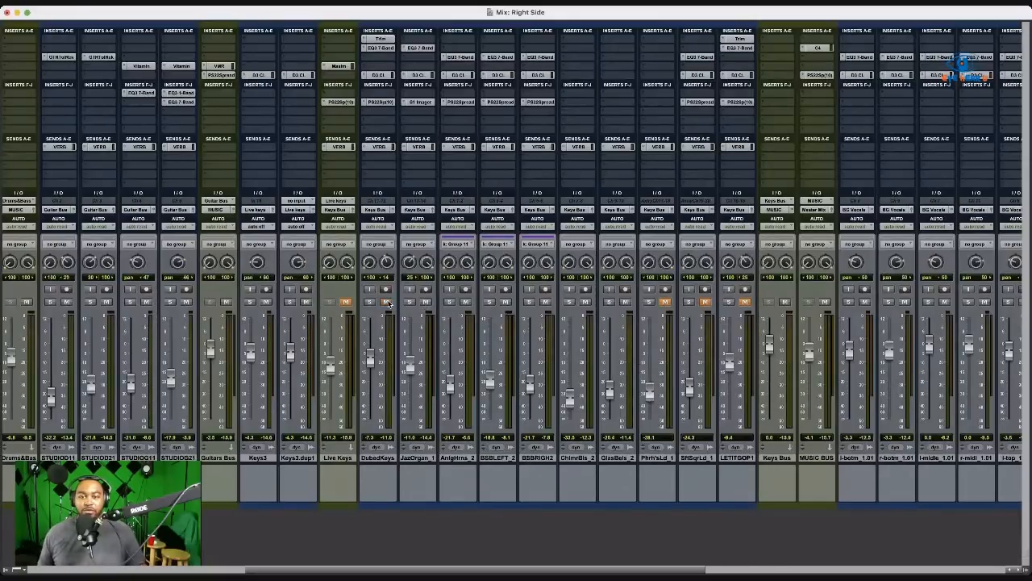
# Hide and make inactive the three muted keys tracks from Phrh'sLd_1 through LETITGOP1.
pyautogui.click(646, 457)
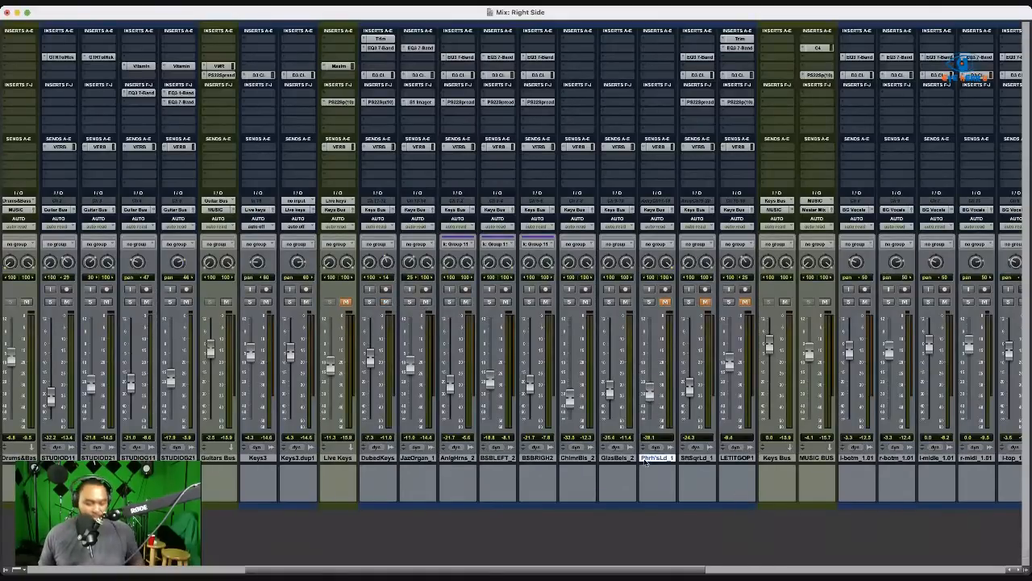
pyautogui.keyDown('shift'); pyautogui.click(740, 458); pyautogui.keyUp('shift')
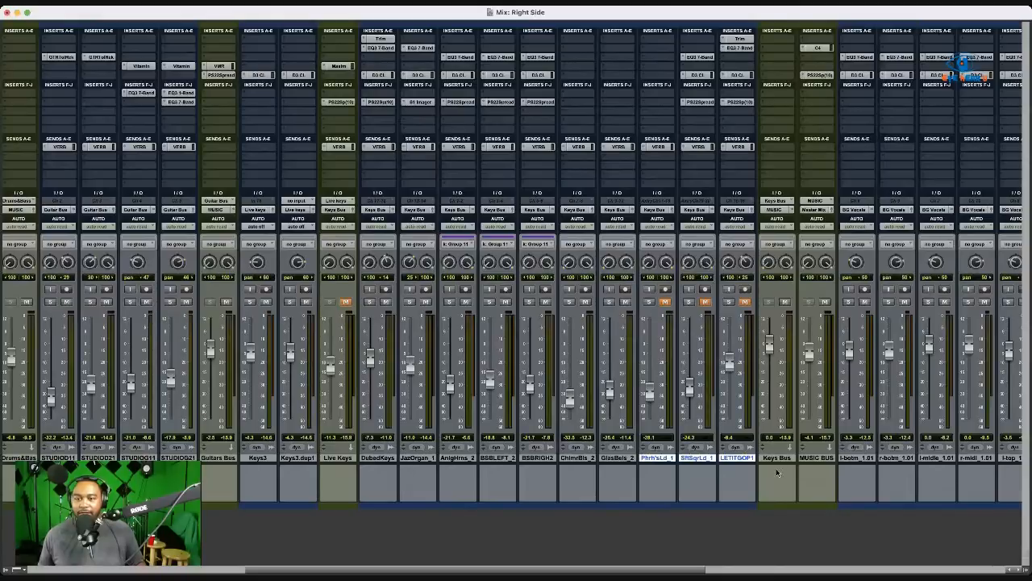
pyautogui.press('ctrl+alt+super+m')
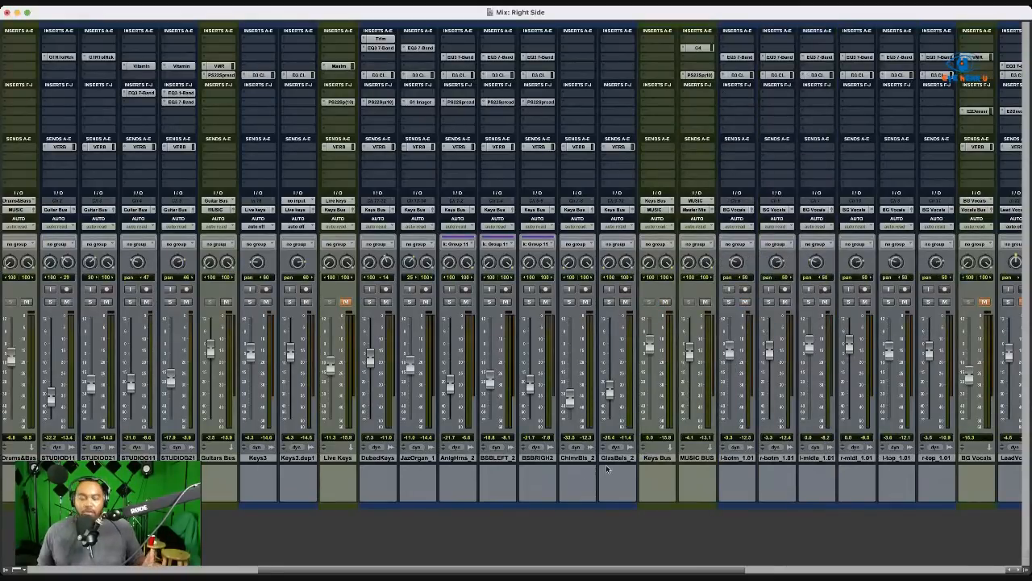
# Show the hidden inactive Phrh'sLd_1, SftSqrLd_1 and LETITGOP1 tracks in the mixer again.
pyautogui.click(5, 569)
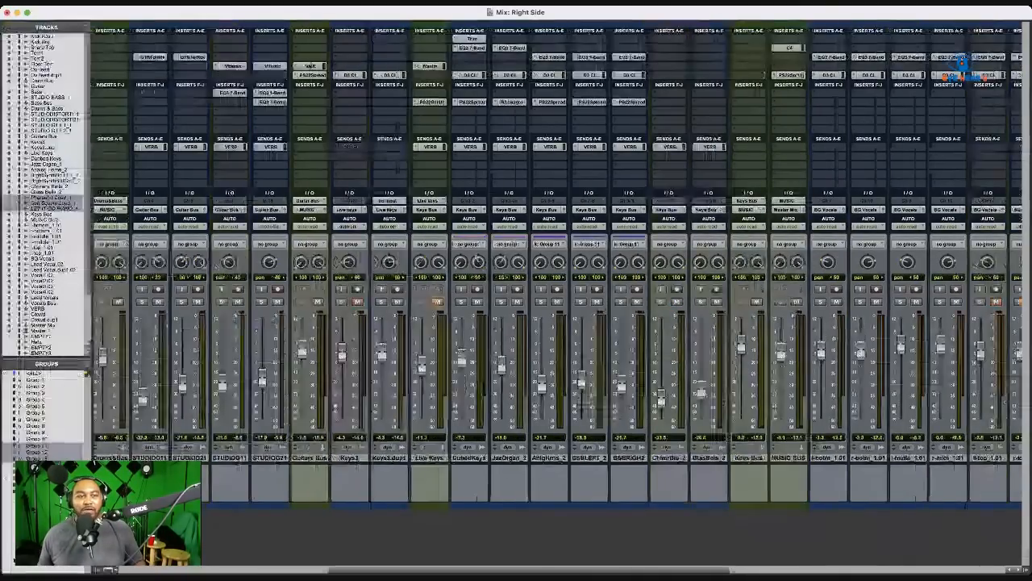
pyautogui.click(9, 197)
pyautogui.click(9, 202)
pyautogui.click(9, 208)
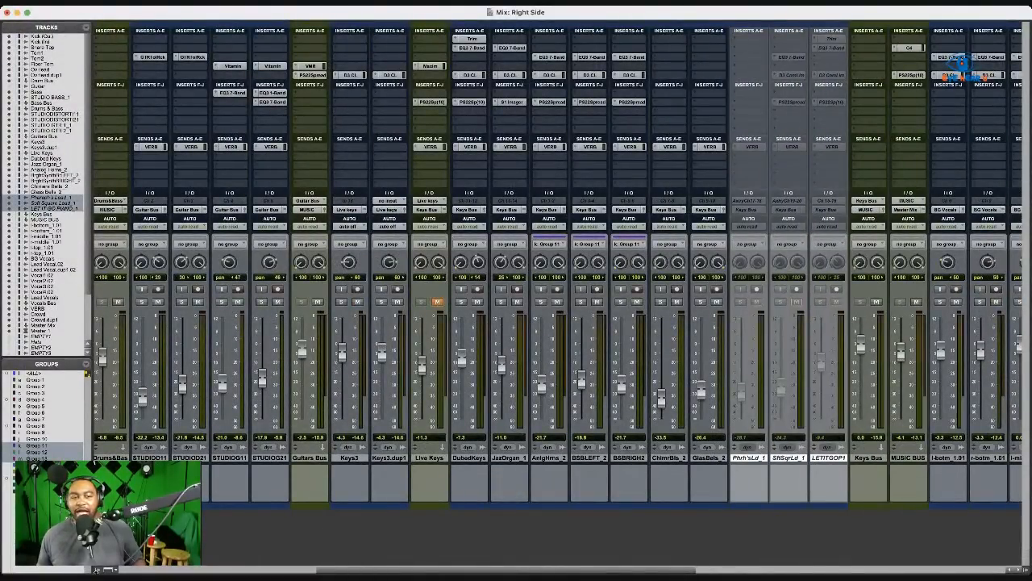
pyautogui.click(97, 570)
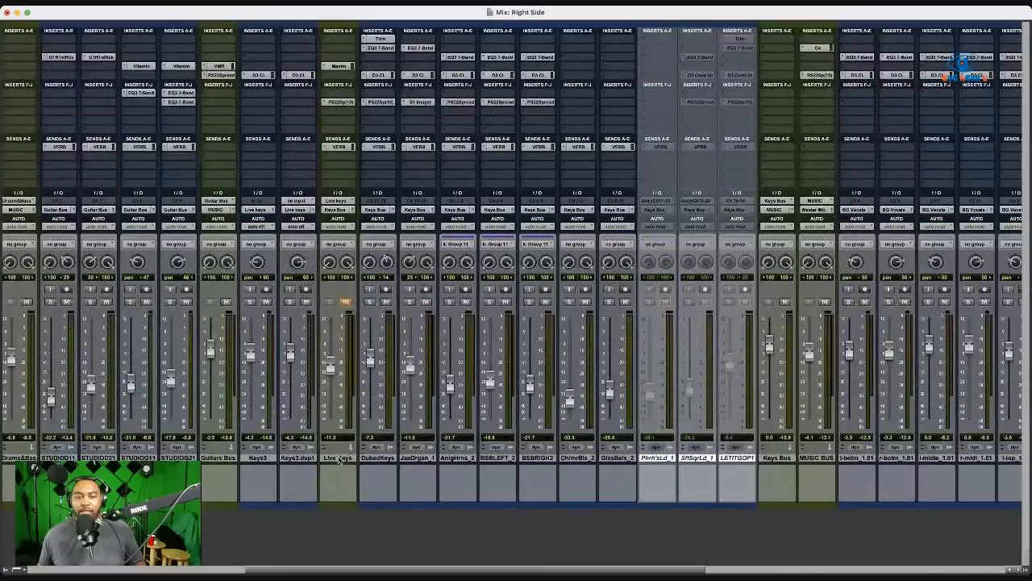
# Make the Live Keys bus and its source tracks Keys3 and Keys3.dup1 inactive.
pyautogui.click(339, 458)
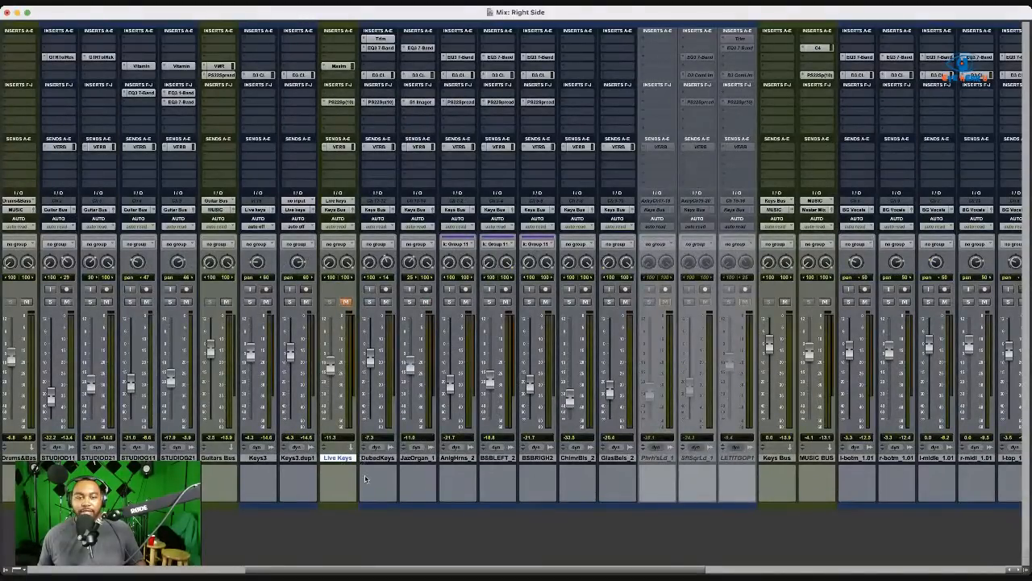
pyautogui.click(262, 459)
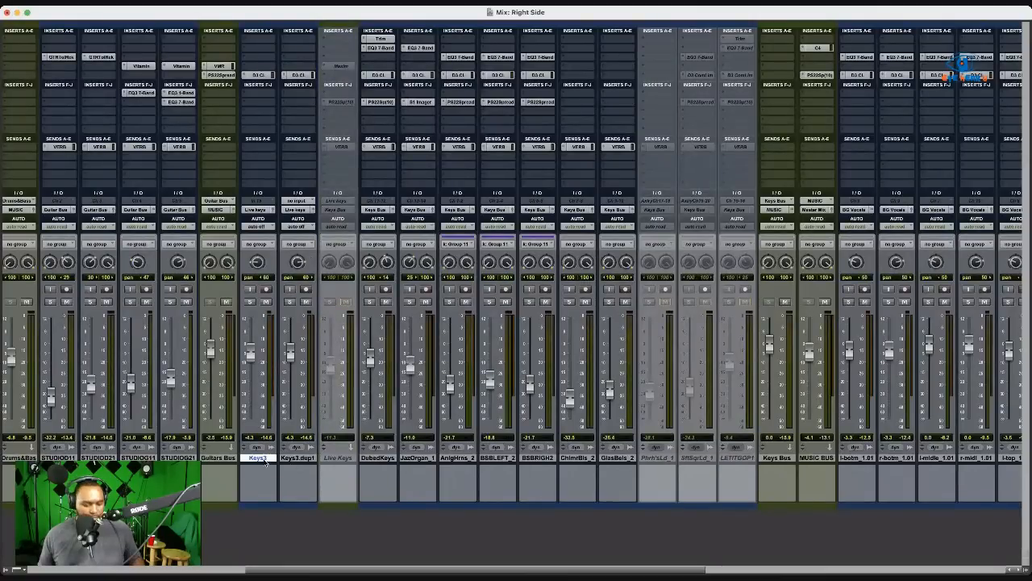
pyautogui.keyDown('shift'); pyautogui.click(296, 458); pyautogui.keyUp('shift')
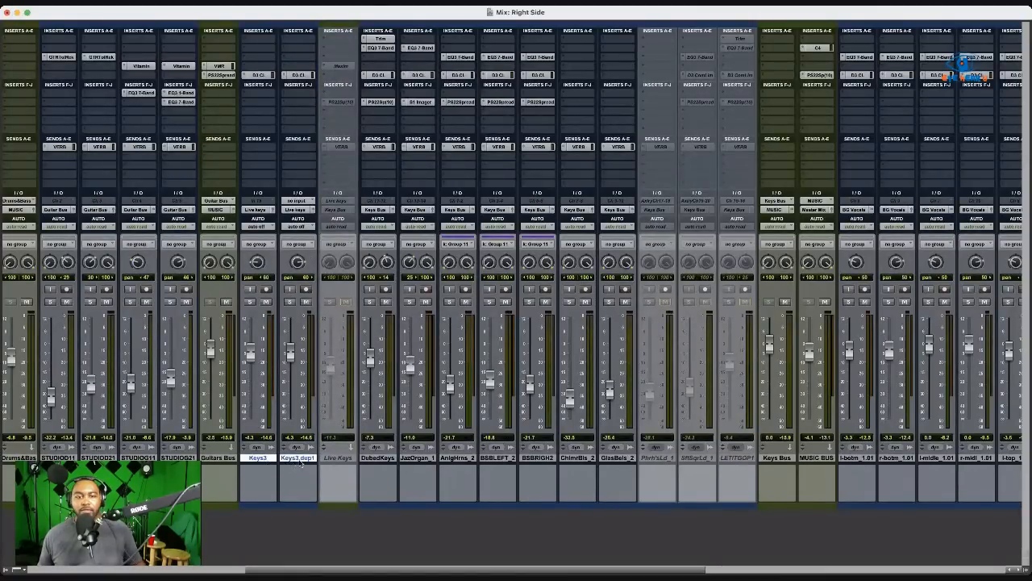
pyautogui.click(353, 482)
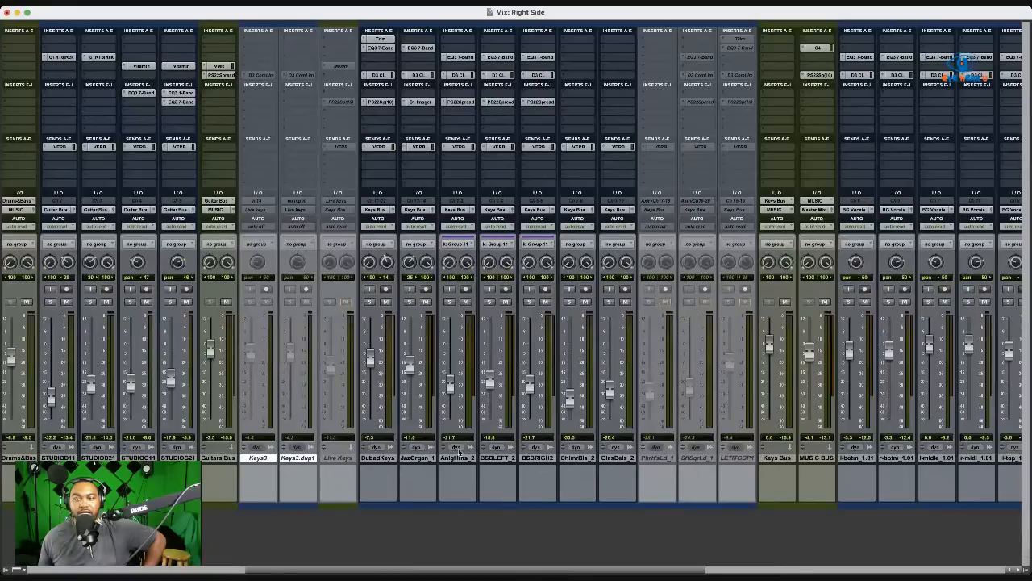
# Mute the Guitars Bus and the Bass Bus.
pyautogui.hscroll(15, 458, 450)
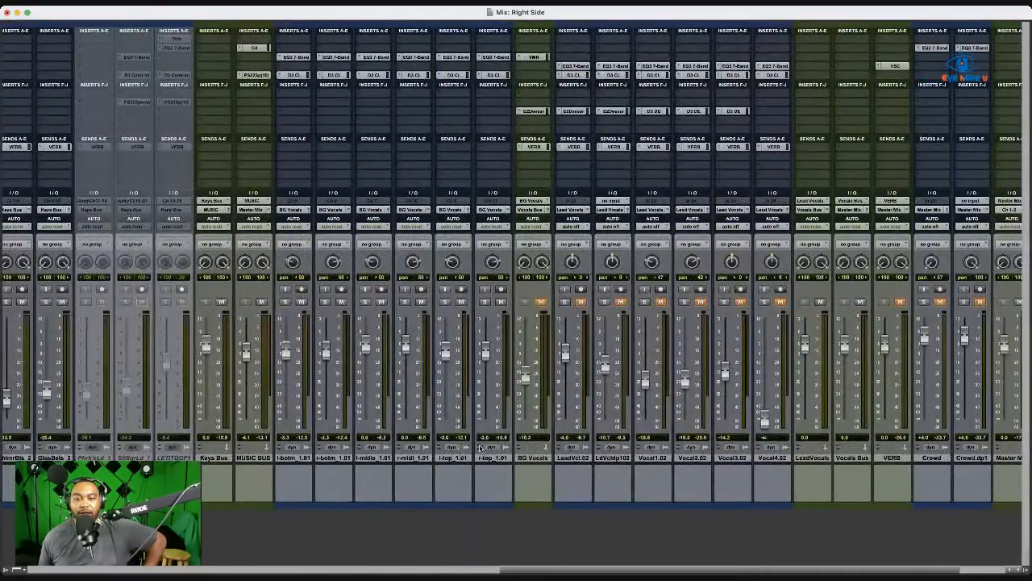
pyautogui.hscroll(3, 626, 438)
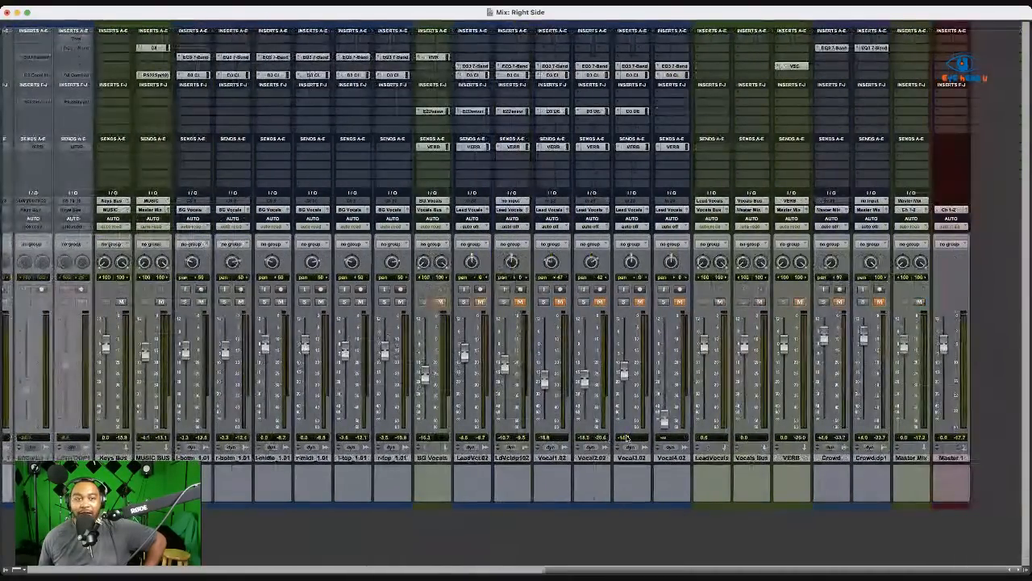
pyautogui.hscroll(-20, 626, 438)
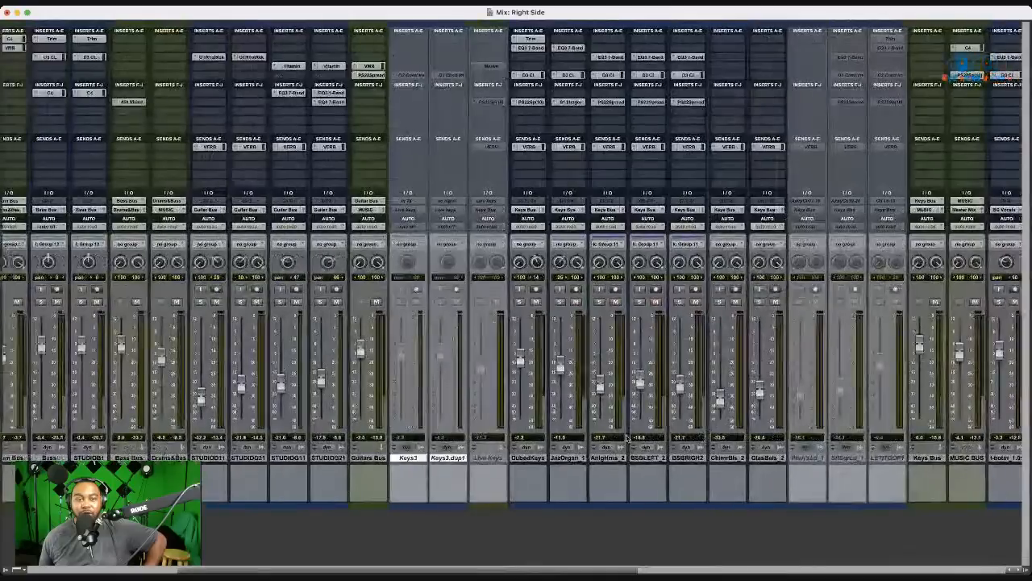
pyautogui.hscroll(-5, 628, 438)
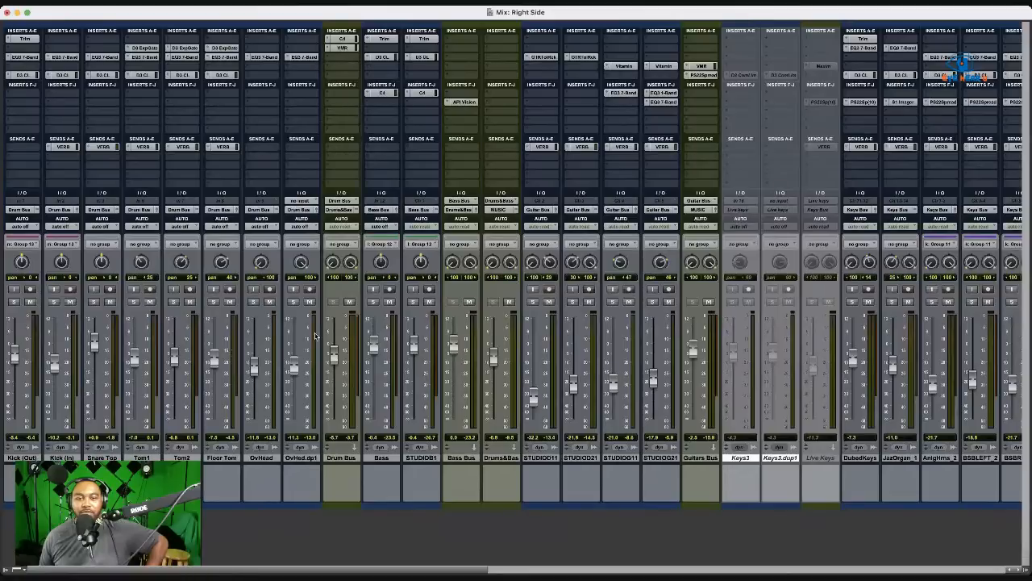
pyautogui.click(709, 302)
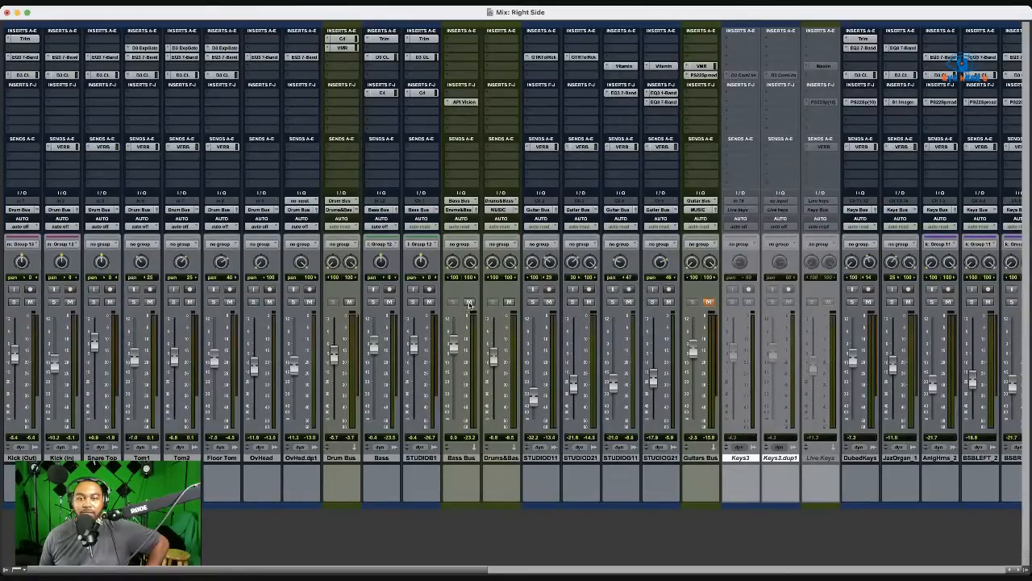
pyautogui.click(469, 302)
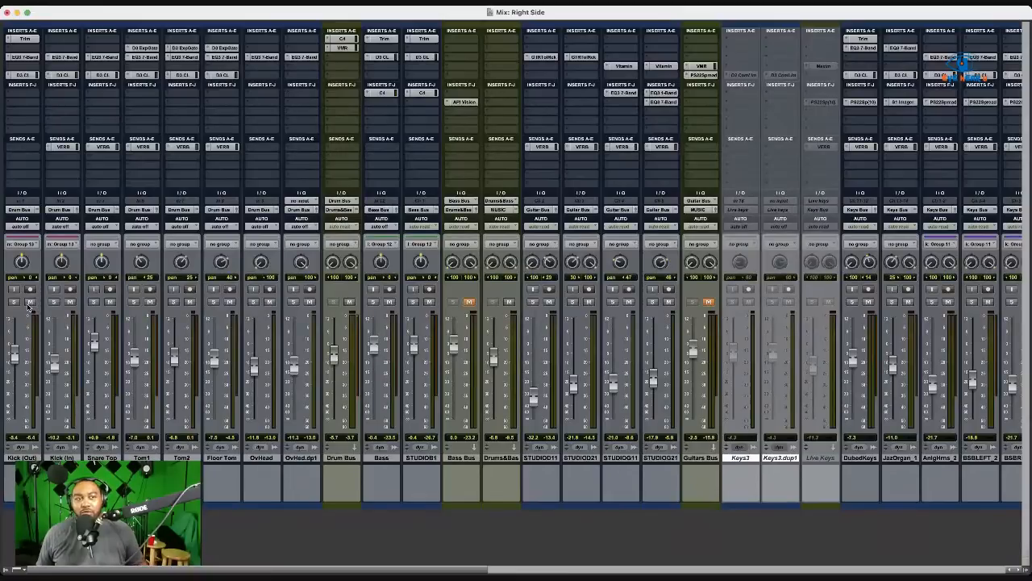
# Review the Trim, EQ3 7-Band and D3 CL inserts on Kick (Out) and compare its EQ with Kick (In)'s.
pyautogui.click(30, 40)
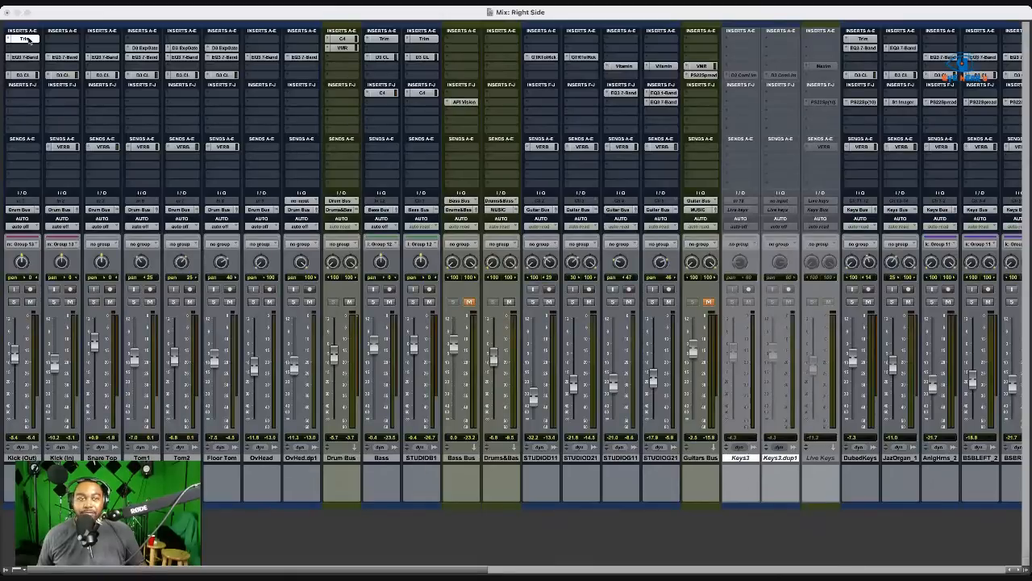
pyautogui.click(28, 58)
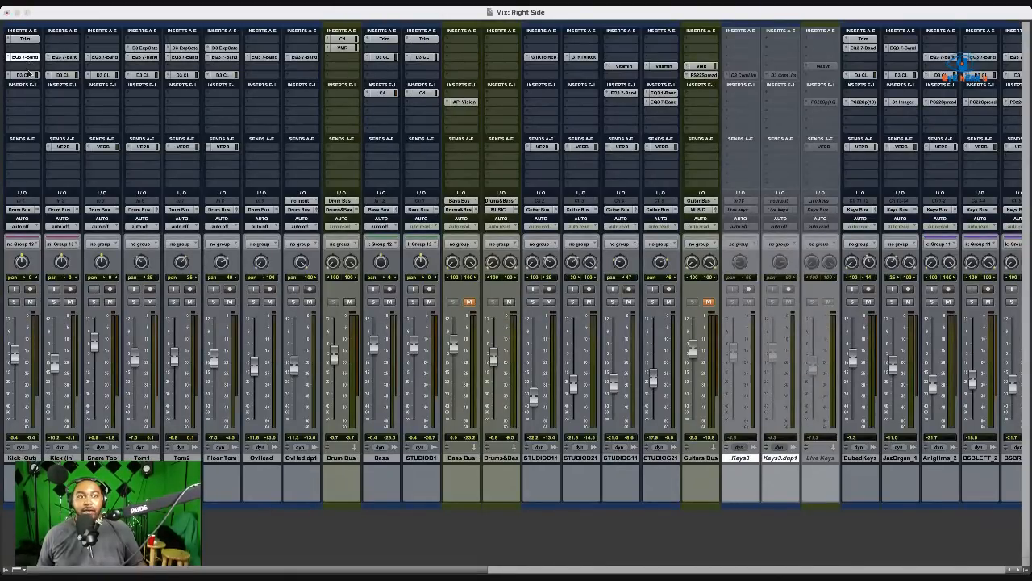
pyautogui.click(28, 75)
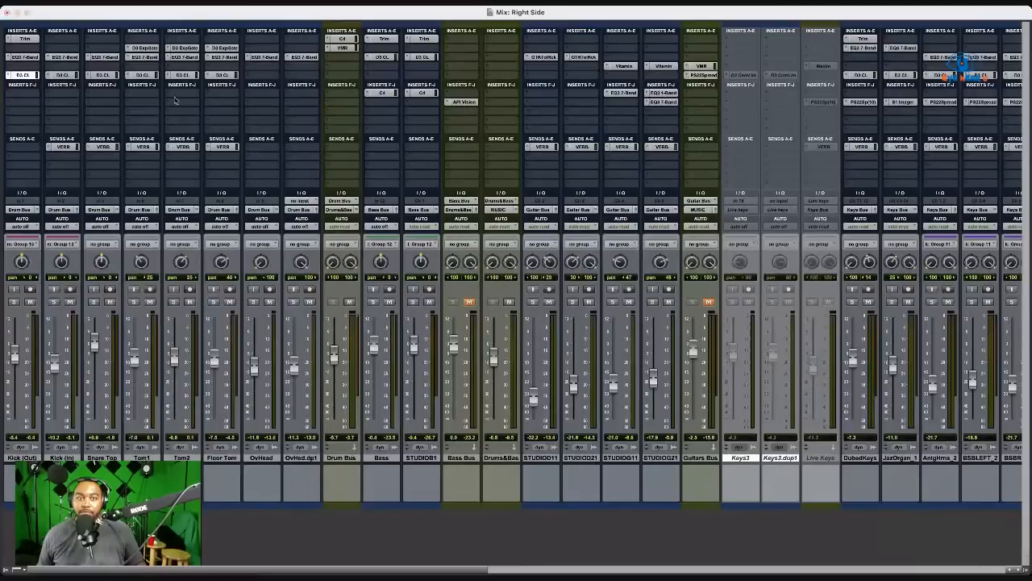
pyautogui.click(28, 58)
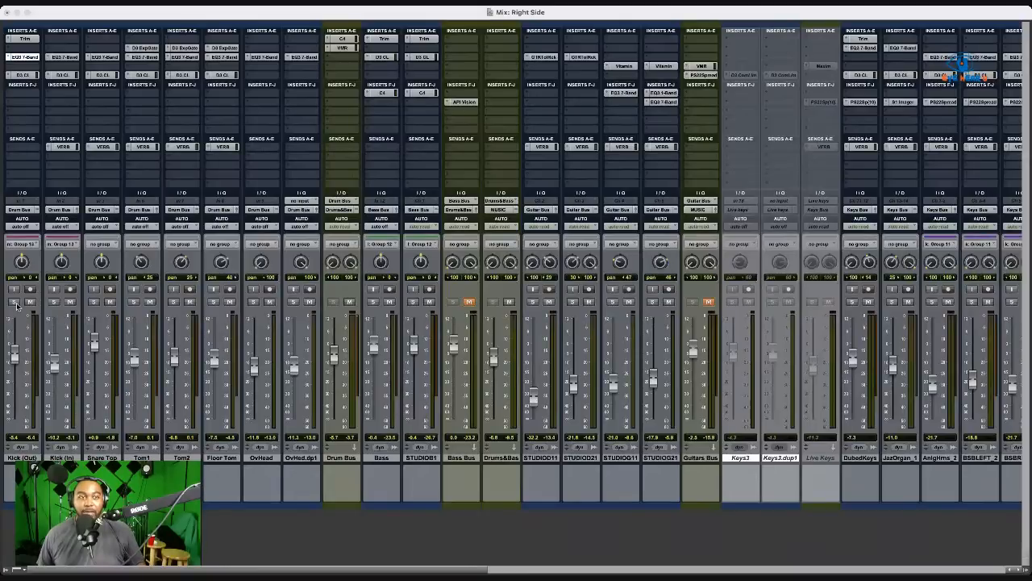
pyautogui.click(65, 57)
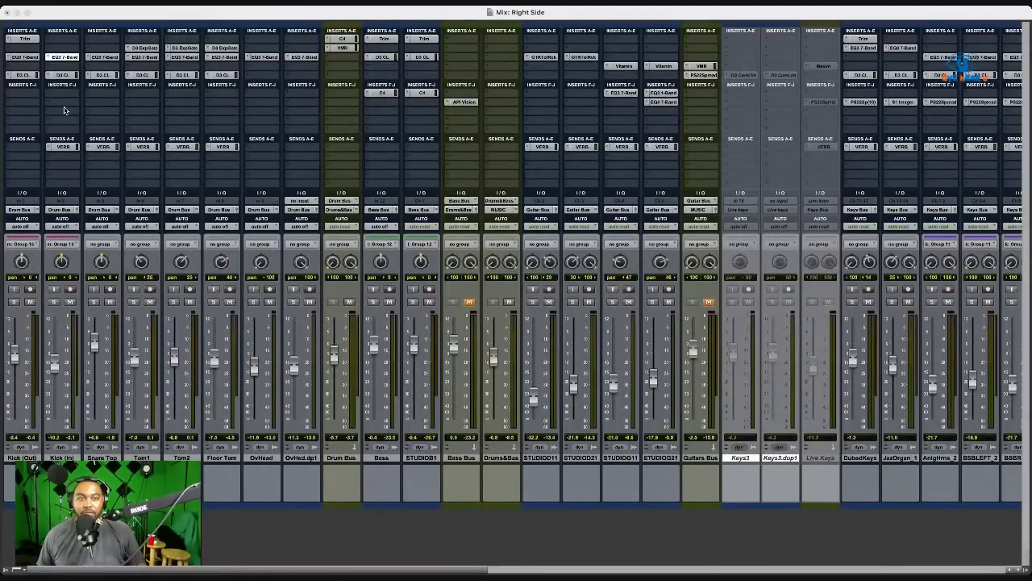
pyautogui.click(24, 58)
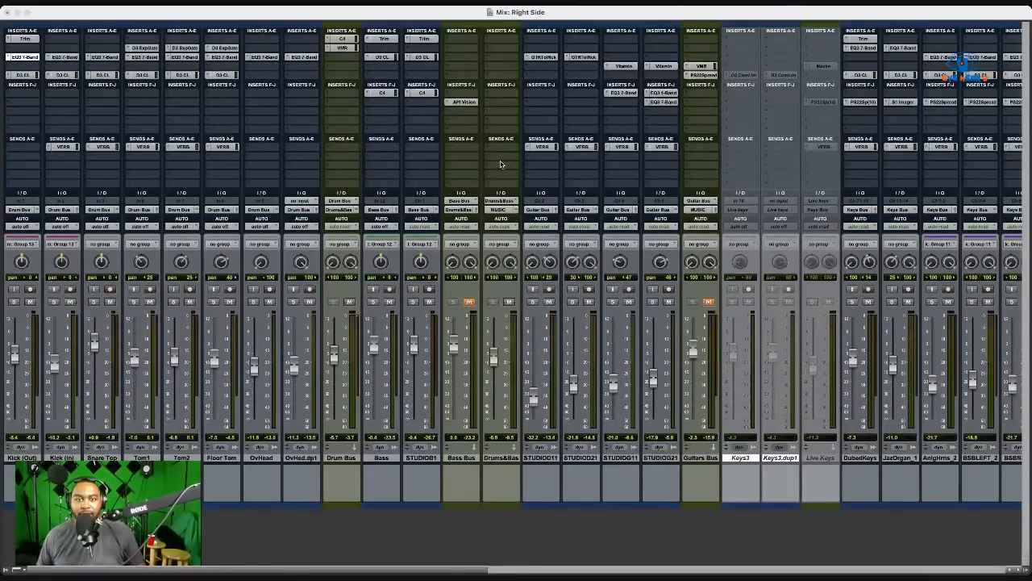
# Solo Kick (Out) and raise the grouped kick faders so Kick (Out) sits at -1.7 dB.
pyautogui.click(15, 301)
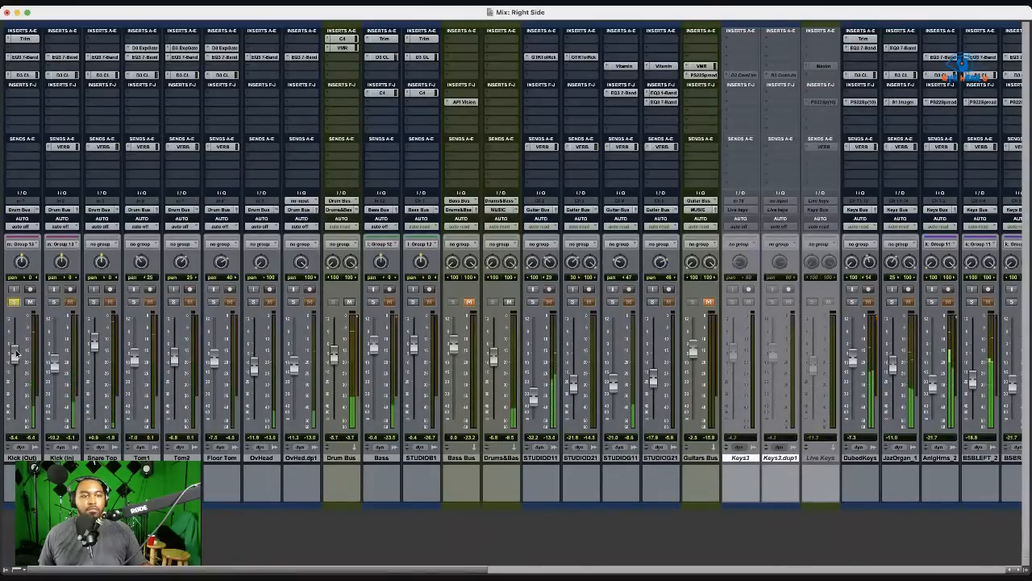
pyautogui.moveTo(16, 353); pyautogui.dragTo(15, 346)
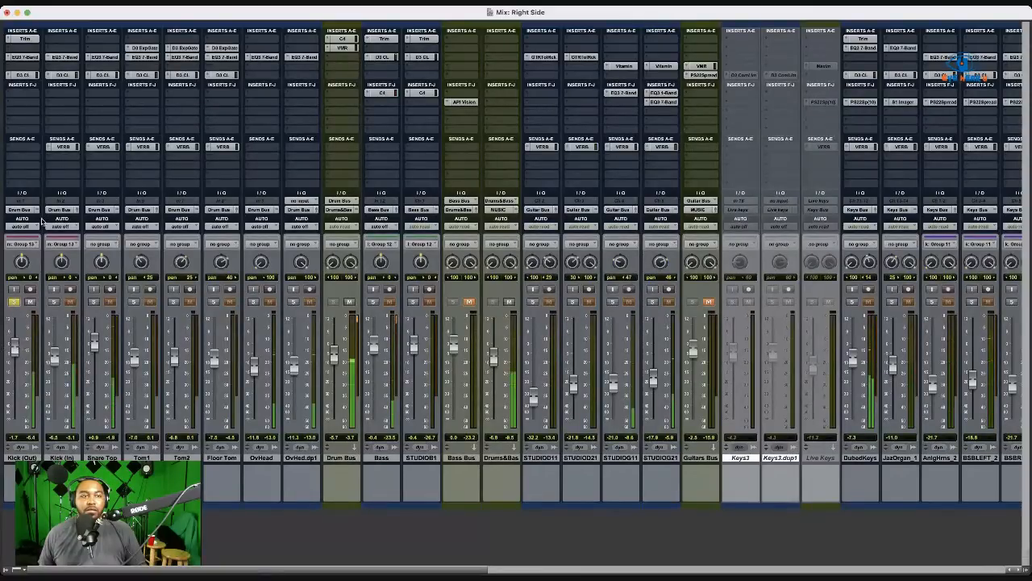
# Listen to Kick (In) soloed alone, add Kick (Out) to the solo, and open the EQ3 7-Band on each kick track.
pyautogui.click(32, 57)
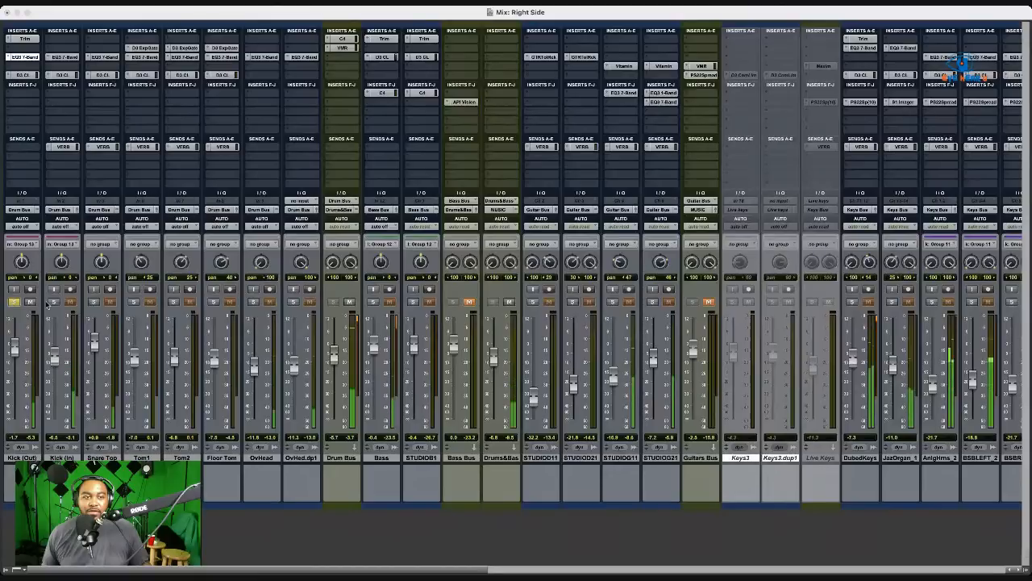
pyautogui.click(13, 301)
pyautogui.click(52, 301)
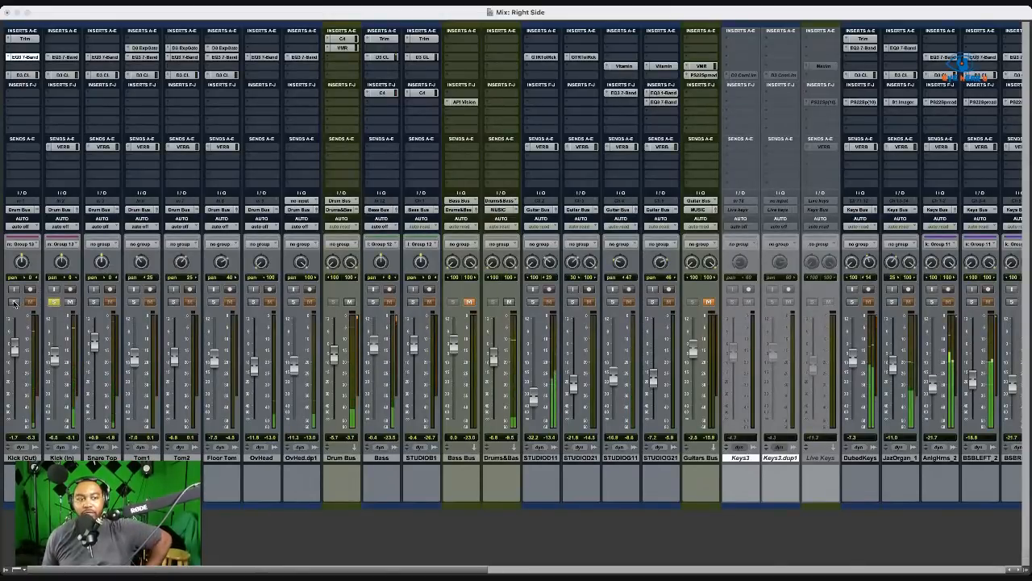
pyautogui.click(12, 302)
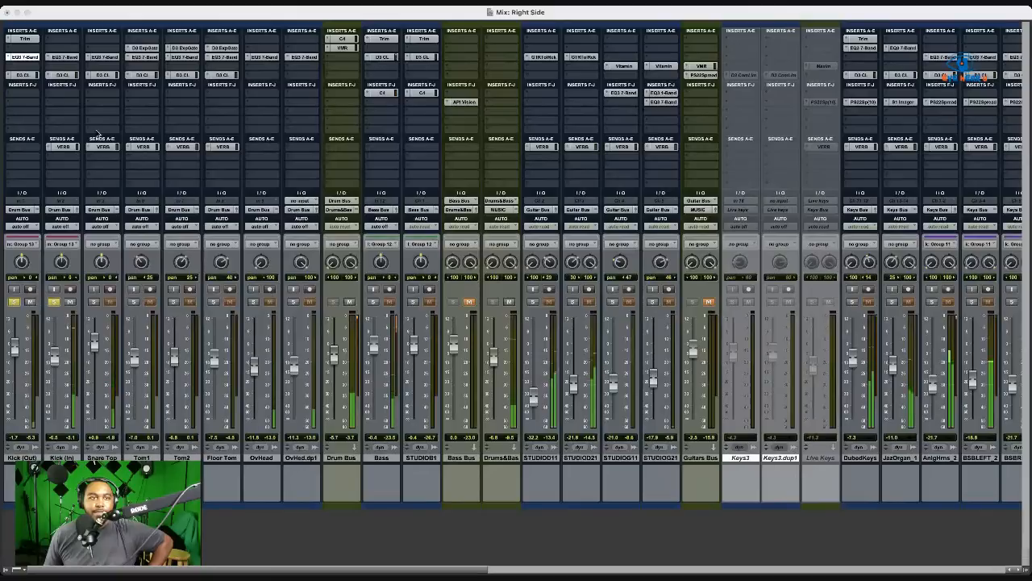
pyautogui.click(64, 57)
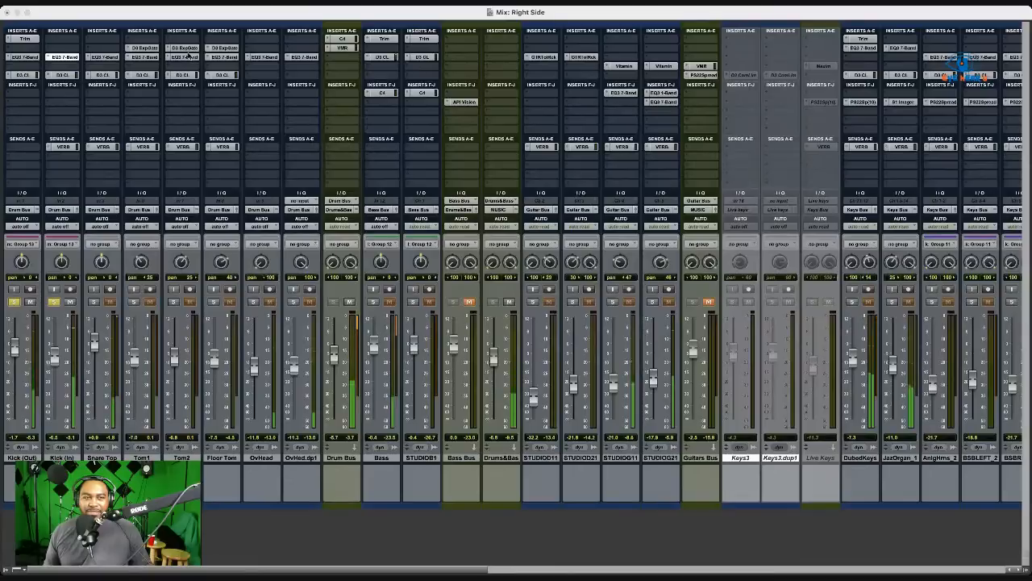
# Check Kick (In)'s VERB send and mute the VERB sends on all lead vocal tracks and on BG Vocals.
pyautogui.click(67, 148)
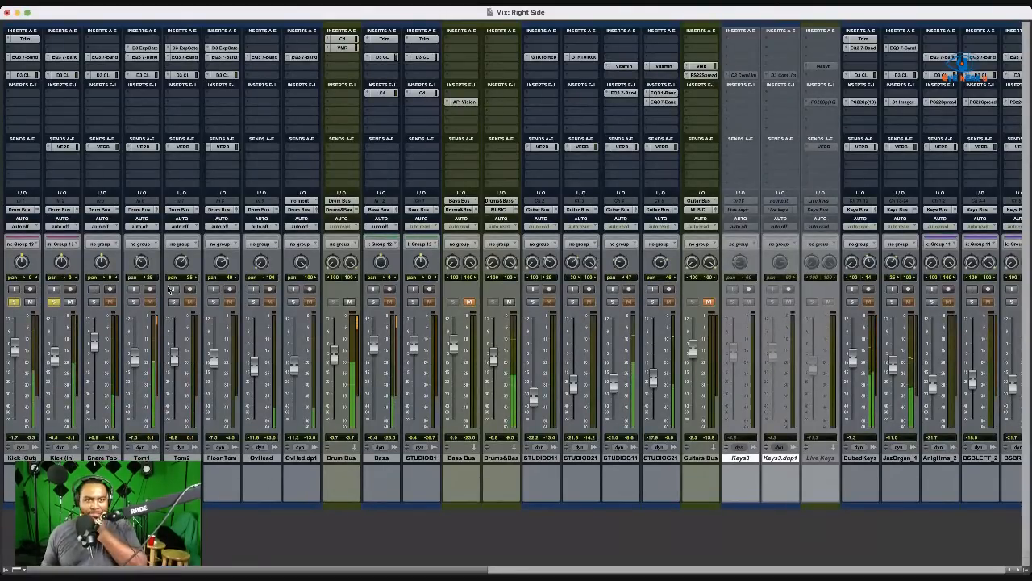
pyautogui.hscroll(10, 168, 289)
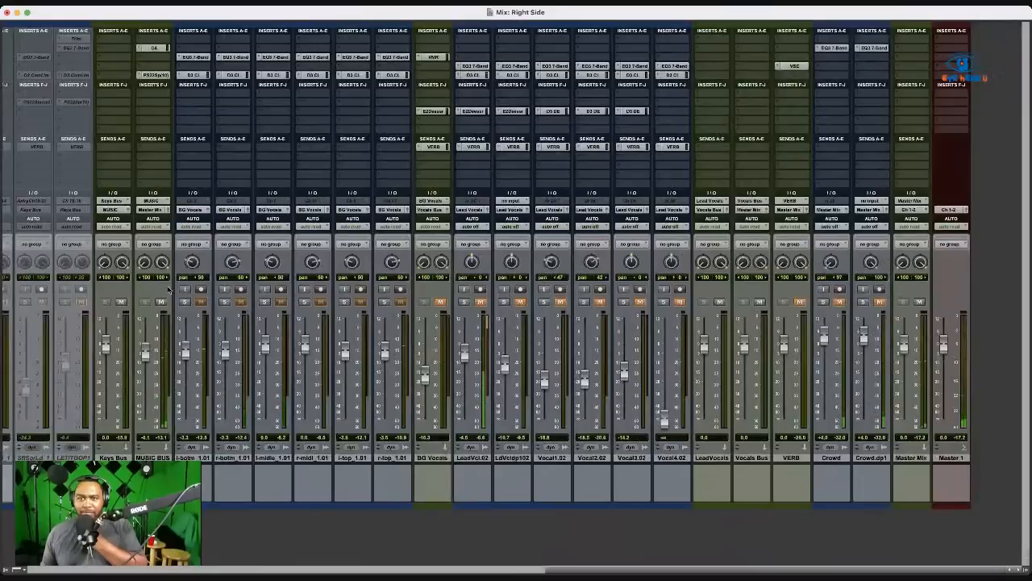
pyautogui.keyDown('super'); pyautogui.click(681, 149); pyautogui.keyUp('super')
pyautogui.keyDown('super'); pyautogui.click(637, 149); pyautogui.keyUp('super')
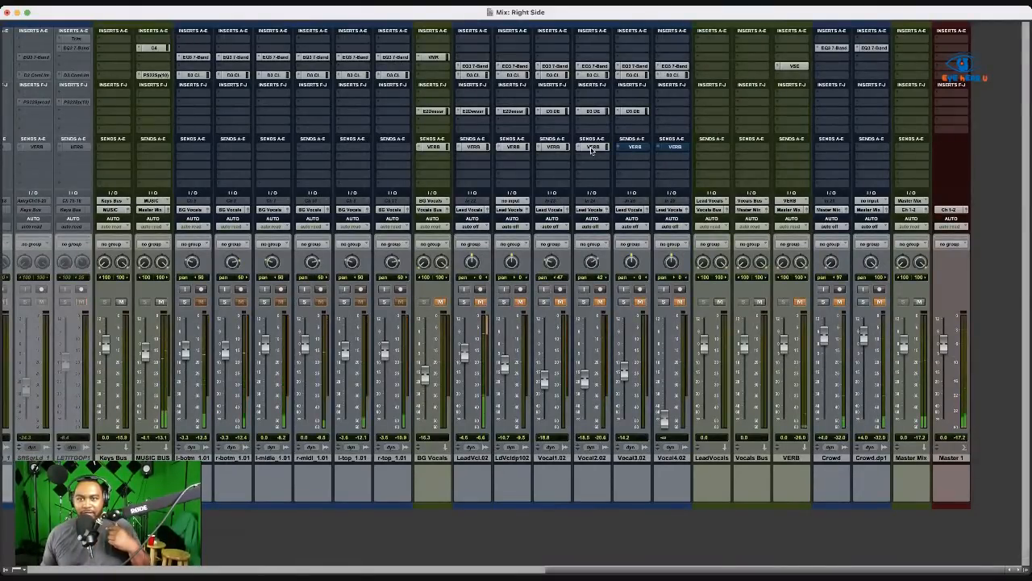
pyautogui.keyDown('super'); pyautogui.click(592, 148); pyautogui.keyUp('super')
pyautogui.keyDown('super'); pyautogui.click(555, 149); pyautogui.keyUp('super')
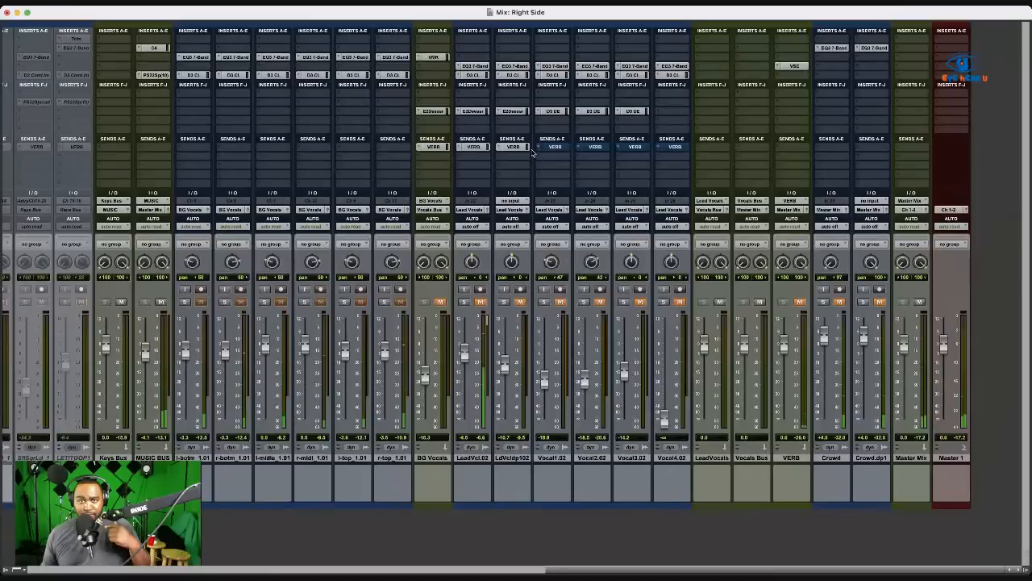
pyautogui.keyDown('super'); pyautogui.click(516, 149); pyautogui.keyUp('super')
pyautogui.keyDown('super'); pyautogui.click(475, 148); pyautogui.keyUp('super')
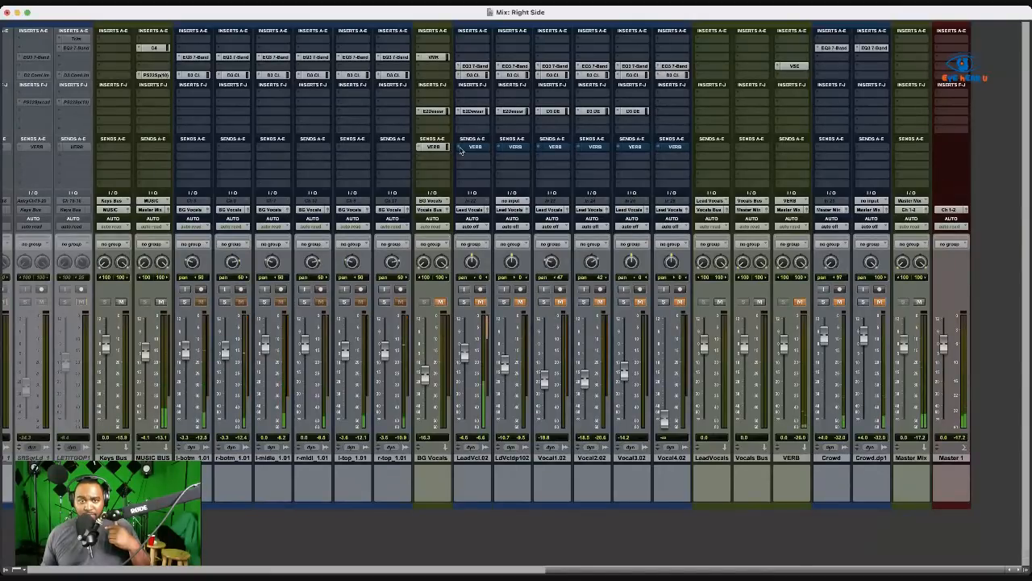
pyautogui.keyDown('super'); pyautogui.click(432, 147); pyautogui.keyUp('super')
# Mute the VERB sends on the active keys tracks, from DubedKeys through GlasBels_2.
pyautogui.hscroll(-1, 398, 194)
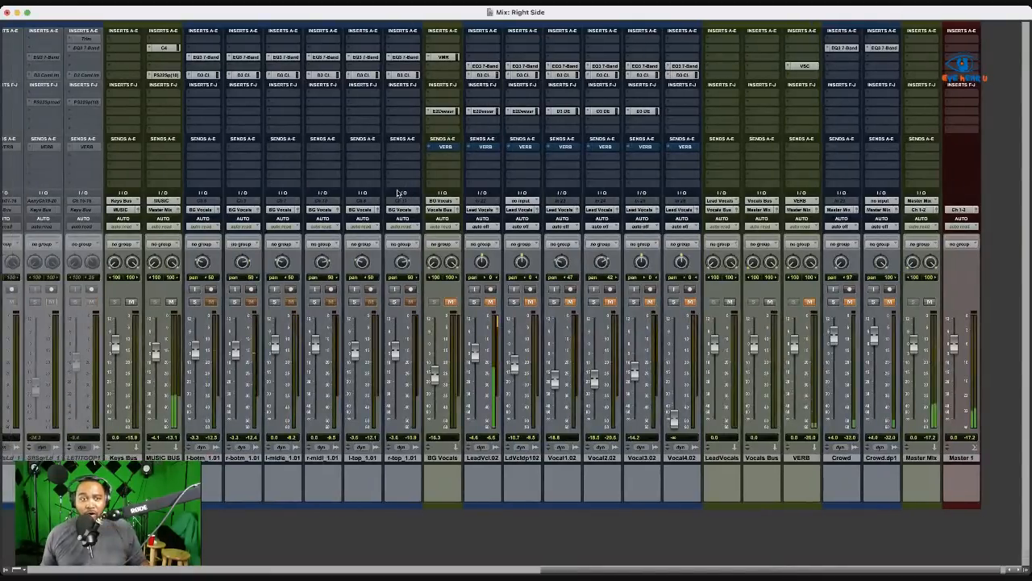
pyautogui.hscroll(-10, 397, 194)
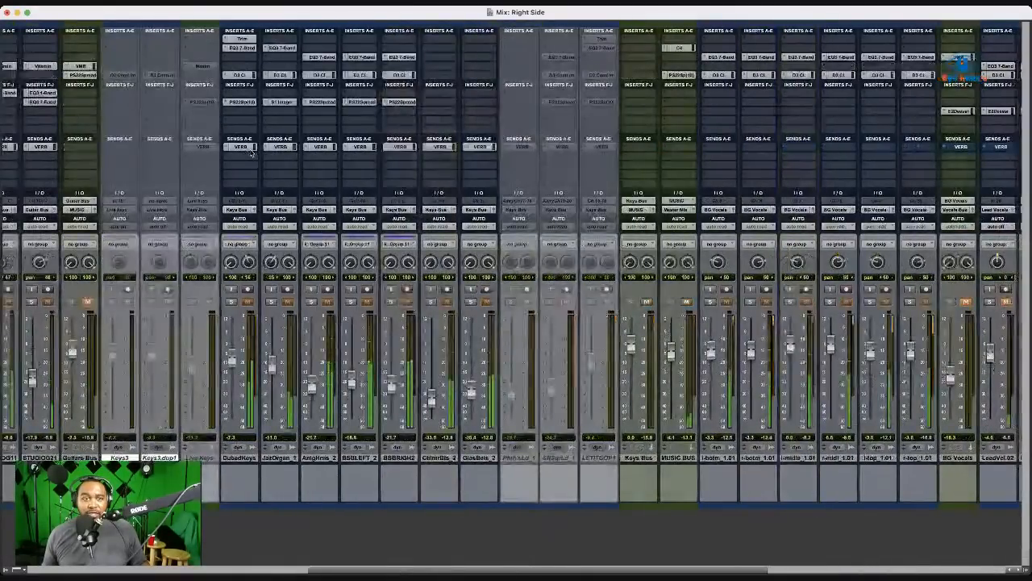
pyautogui.keyDown('super'); pyautogui.click(241, 147); pyautogui.keyUp('super')
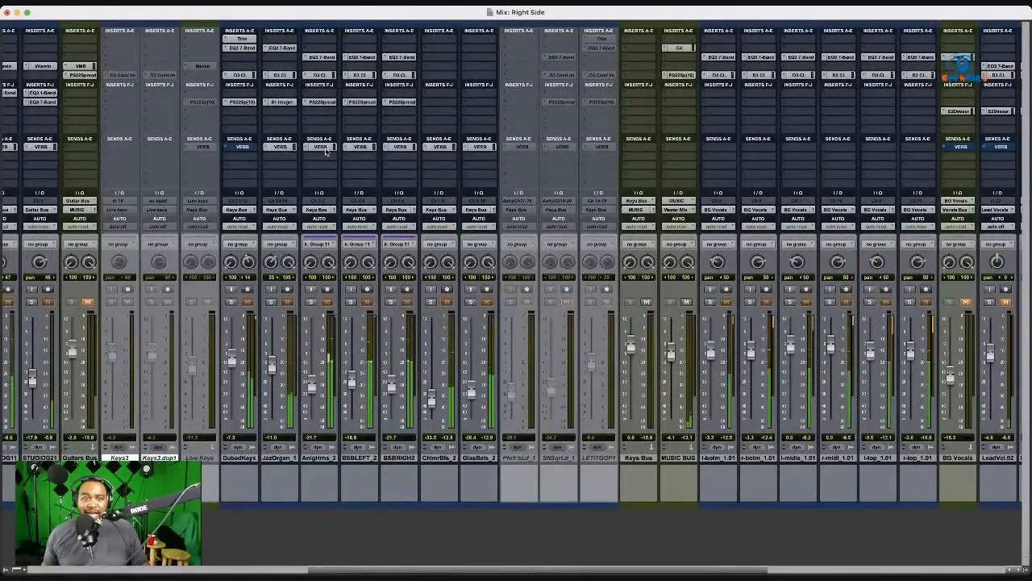
pyautogui.keyDown('super'); pyautogui.click(322, 148); pyautogui.keyUp('super')
pyautogui.keyDown('super'); pyautogui.click(360, 148); pyautogui.keyUp('super')
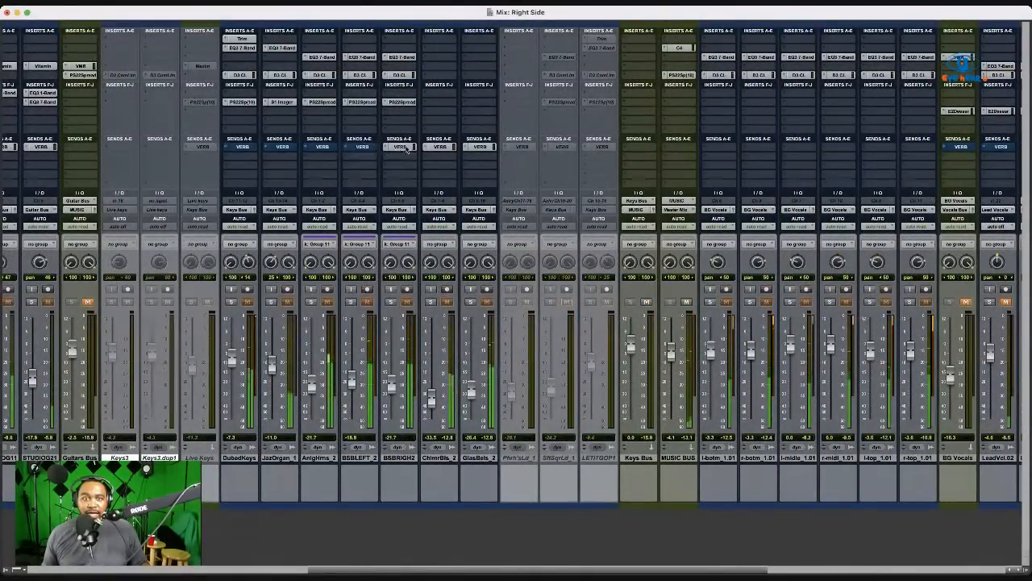
pyautogui.keyDown('super'); pyautogui.click(400, 147); pyautogui.keyUp('super')
pyautogui.keyDown('super'); pyautogui.click(440, 148); pyautogui.keyUp('super')
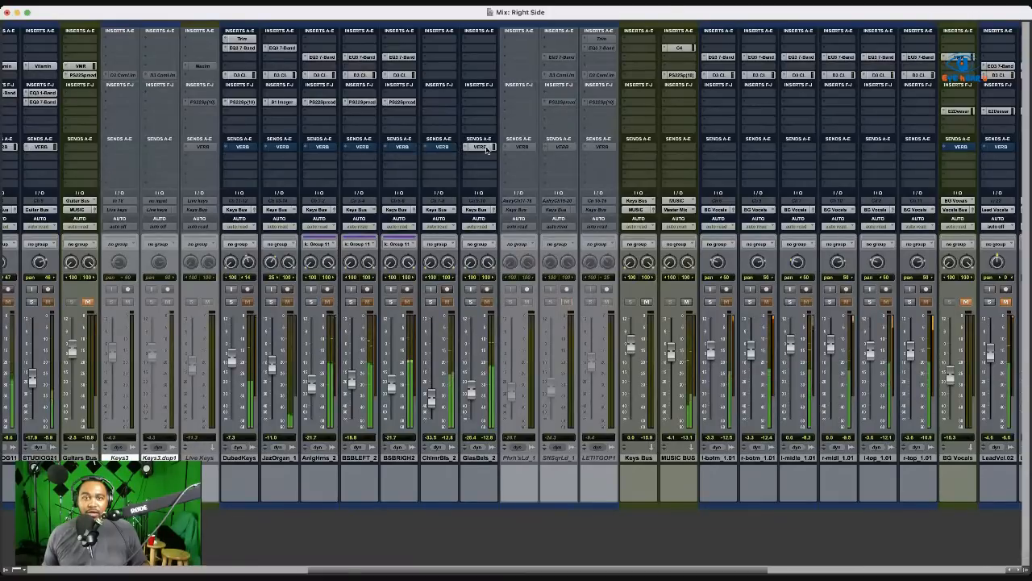
pyautogui.keyDown('super'); pyautogui.click(482, 147); pyautogui.keyUp('super')
# Mute the VERB sends on the four STUDIO guitar tracks that feed the Guitar Bus.
pyautogui.hscroll(-2, 369, 169)
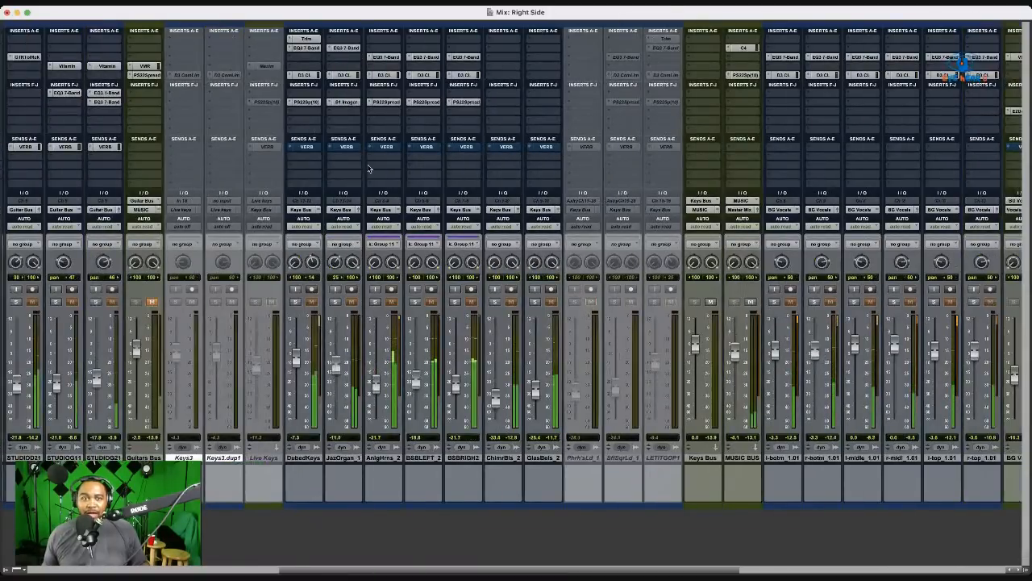
pyautogui.hscroll(-10, 369, 168)
pyautogui.keyDown('super'); pyautogui.click(542, 148); pyautogui.keyUp('super')
pyautogui.keyDown('super'); pyautogui.click(581, 147); pyautogui.keyUp('super')
pyautogui.keyDown('super'); pyautogui.click(620, 148); pyautogui.keyUp('super')
pyautogui.keyDown('super'); pyautogui.click(661, 148); pyautogui.keyUp('super')
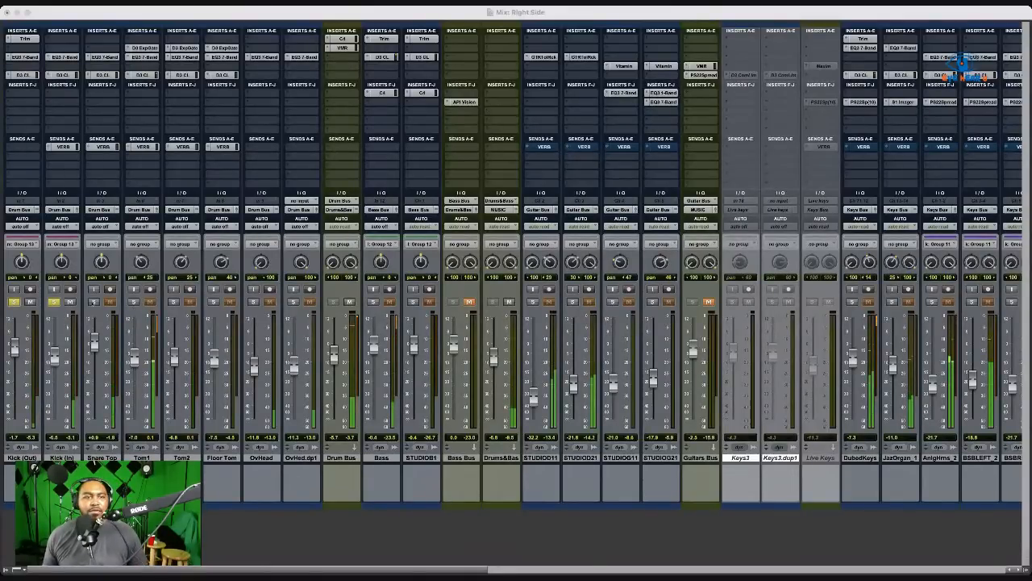
# Add Snare Top to the soloed kicks and open its D3 CL compressor and EQ3 7-Band.
pyautogui.click(93, 302)
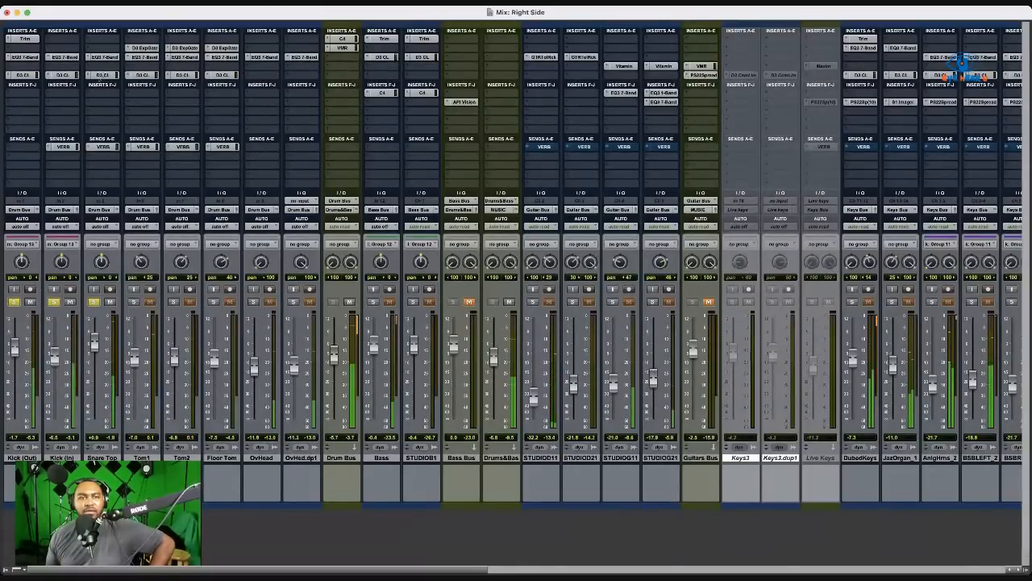
pyautogui.click(105, 76)
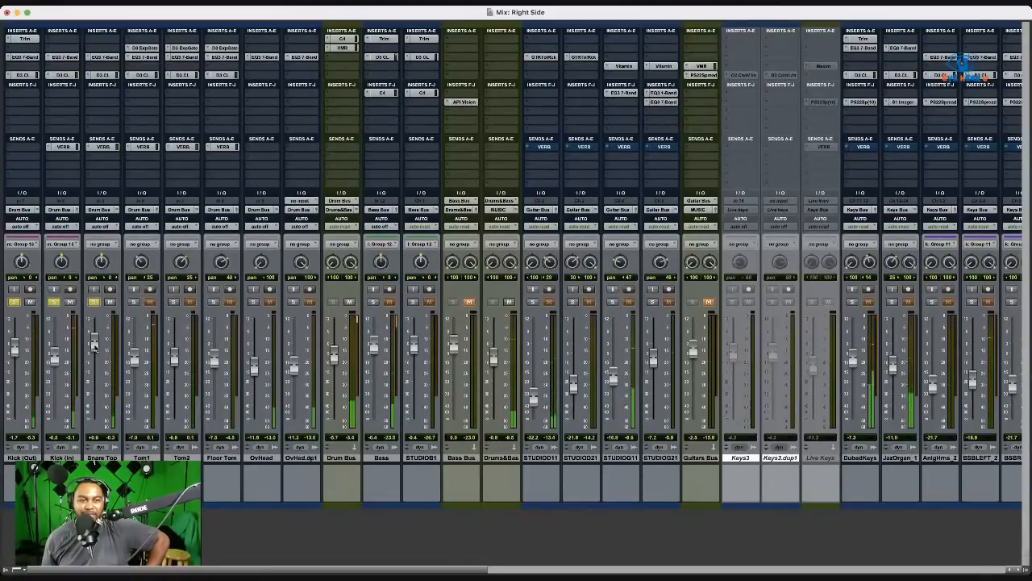
pyautogui.click(106, 57)
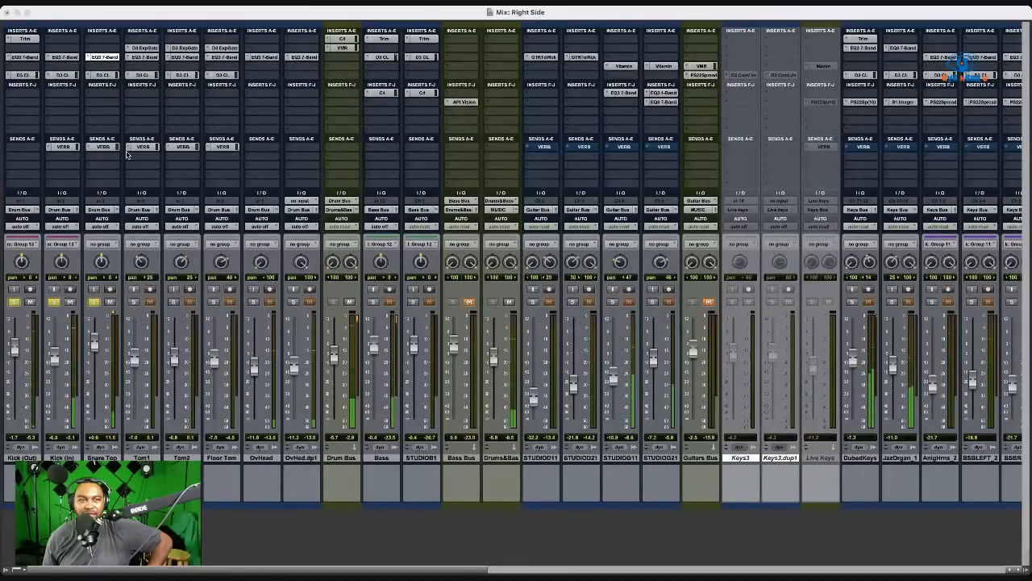
pyautogui.click(101, 75)
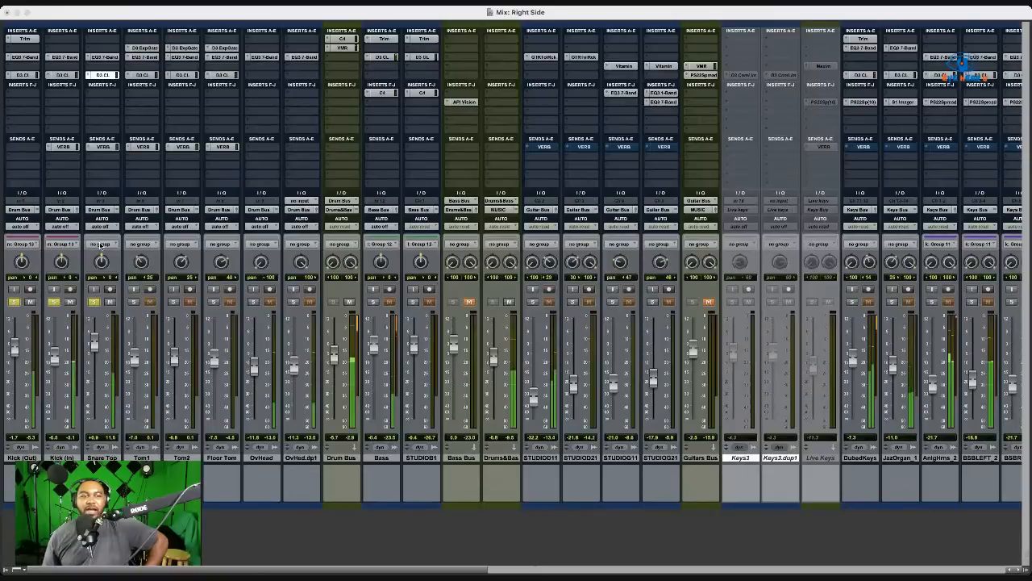
# Lower all drum faders together through Group 2 so Kick (Out) sits at -5.9 dB, then set Snare Top alone to -3.0 dB.
pyautogui.press('b')
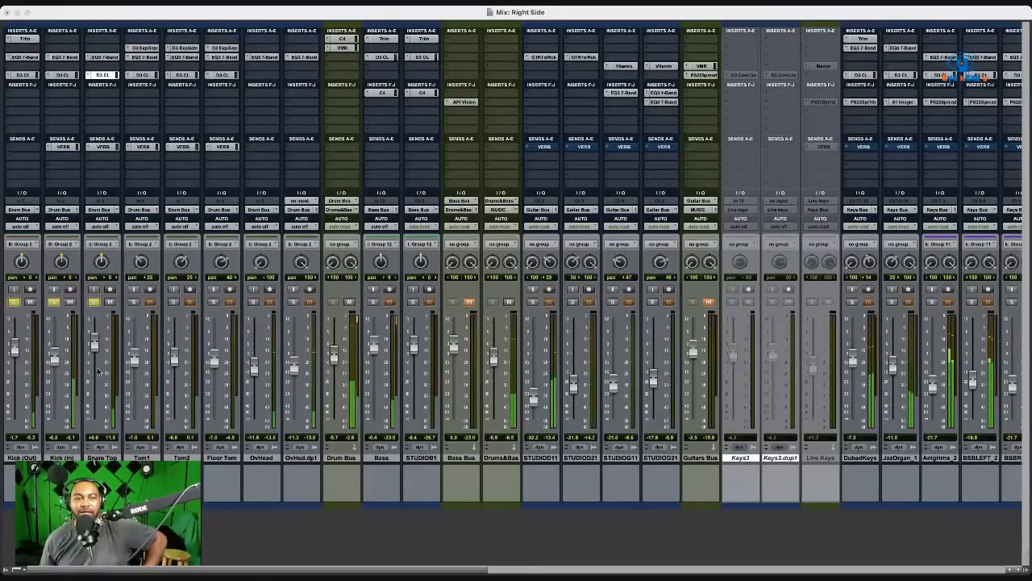
pyautogui.moveTo(95, 348); pyautogui.dragTo(95, 355)
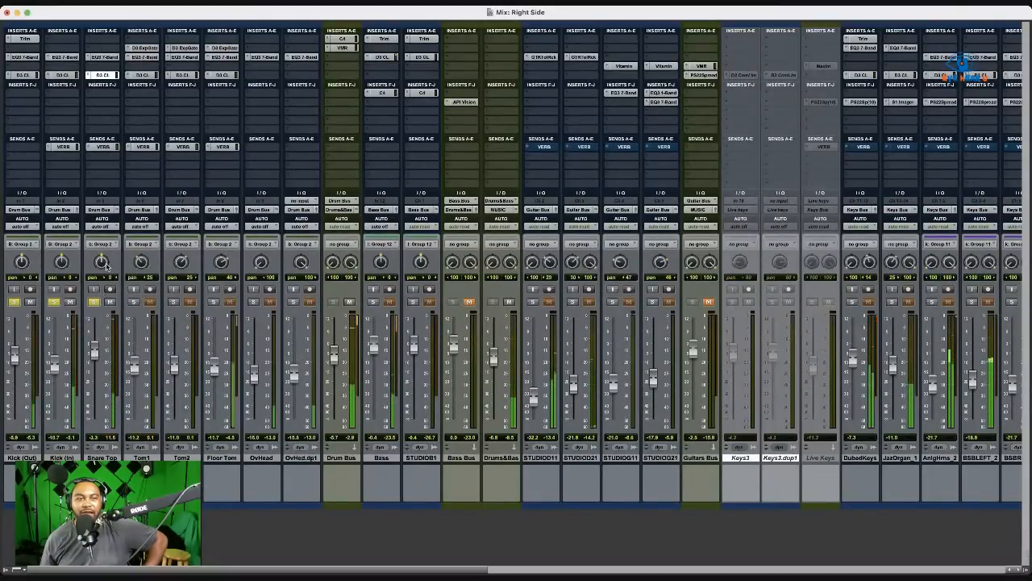
pyautogui.press('b')
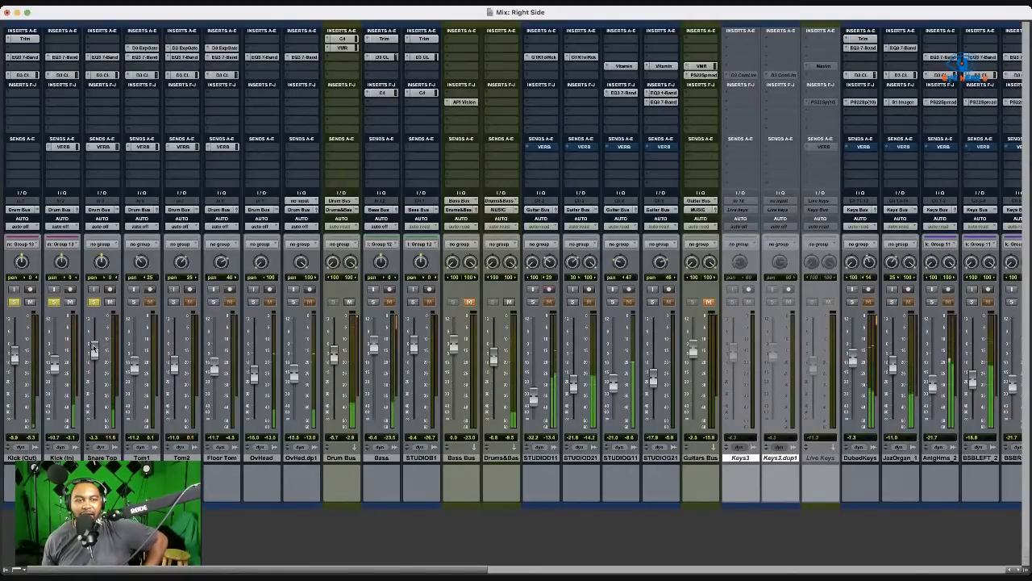
pyautogui.moveTo(96, 358); pyautogui.dragTo(97, 356)
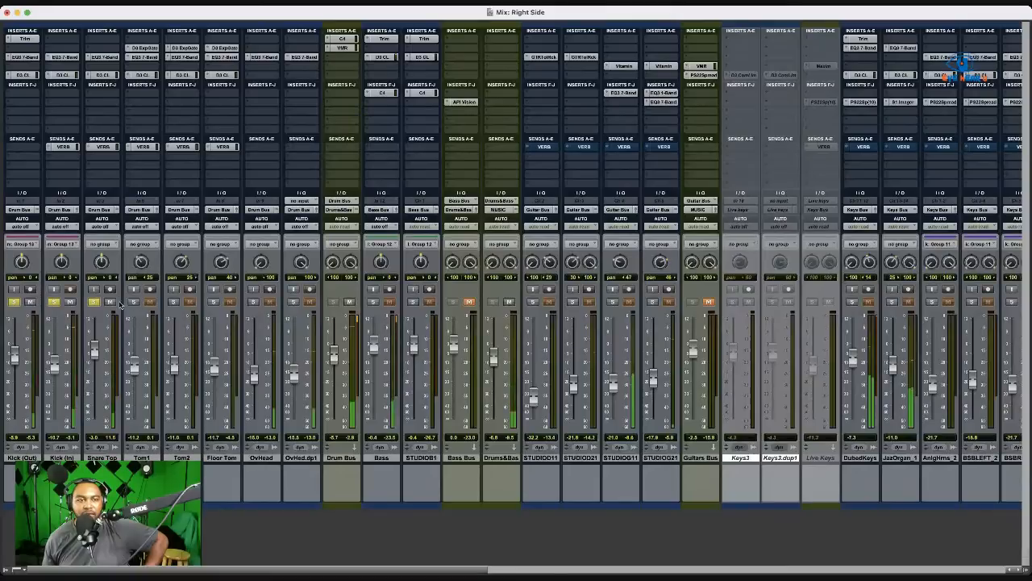
# Switch the solo from the kicks and snare to both overheads, raising OvHead to -5.2 dB and OvHed.dp1 to -4.8 dB.
pyautogui.click(93, 302)
pyautogui.click(53, 302)
pyautogui.click(14, 302)
pyautogui.click(253, 302)
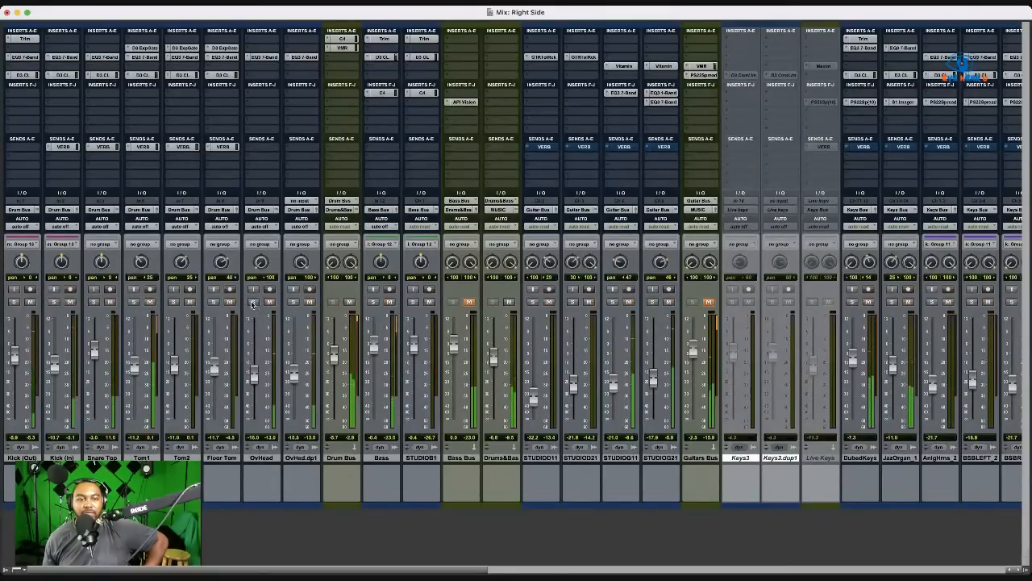
pyautogui.click(293, 301)
pyautogui.moveTo(253, 379); pyautogui.dragTo(253, 356)
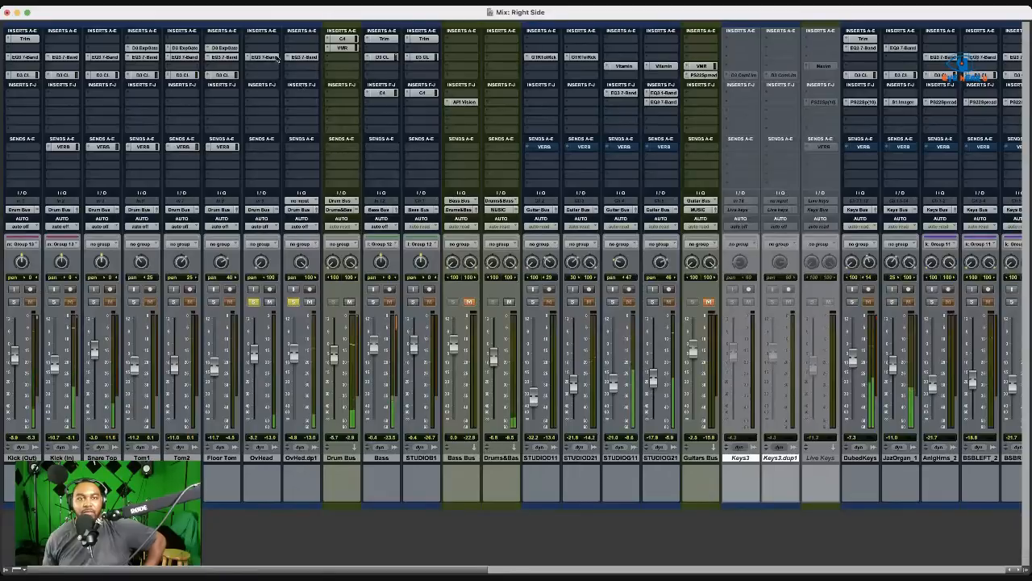
# Open the EQ3 7-Band on Snare Top and OvHead, and set both overhead faders to -4.3 dB.
pyautogui.click(104, 57)
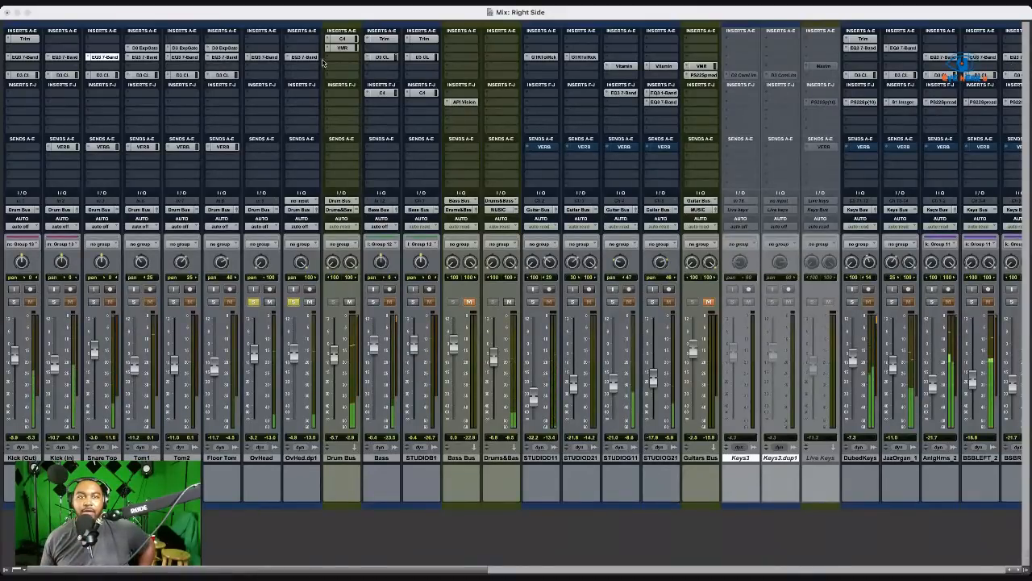
pyautogui.click(271, 57)
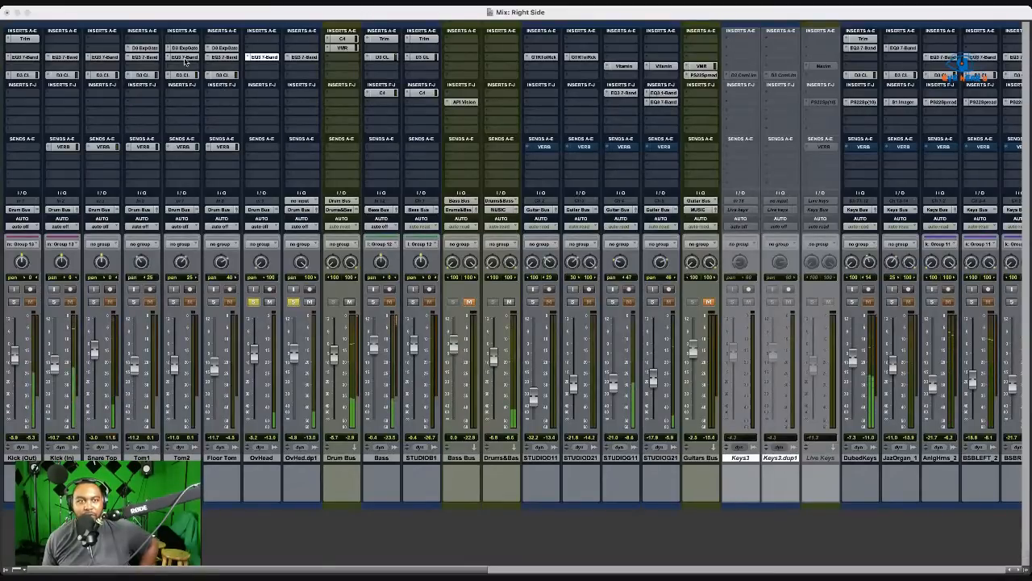
pyautogui.click(265, 57)
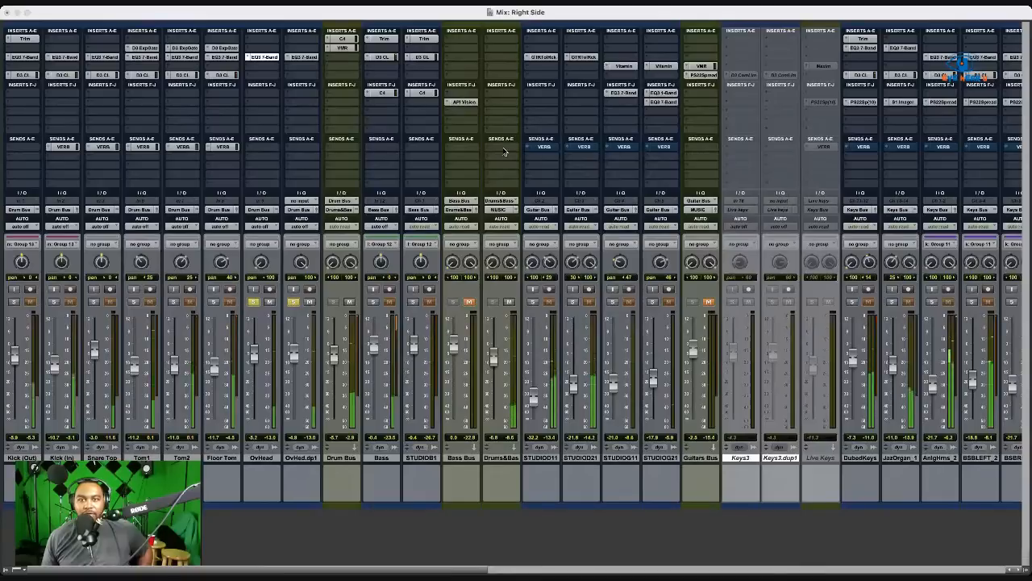
pyautogui.click(264, 57)
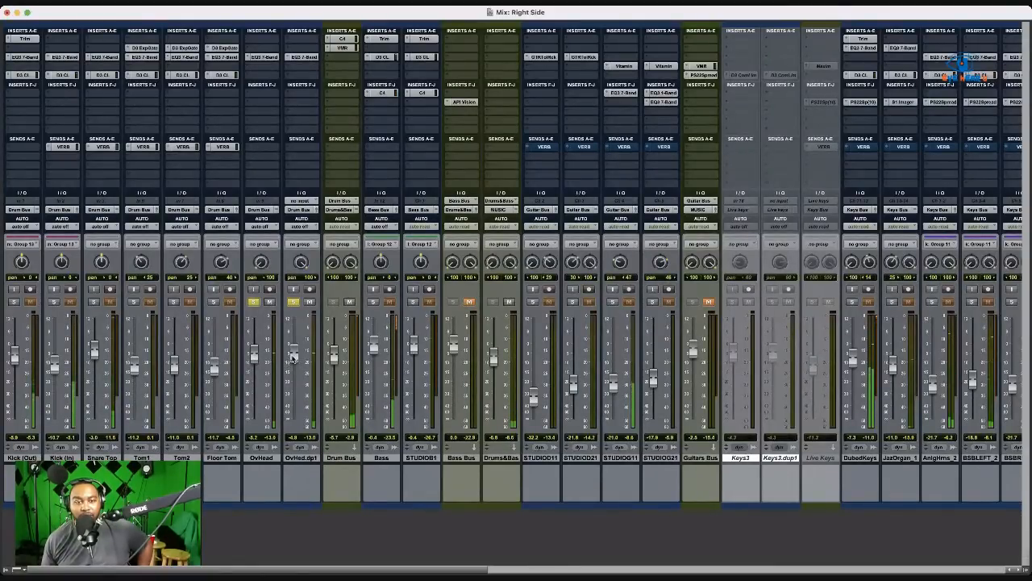
pyautogui.moveTo(255, 358); pyautogui.dragTo(293, 358)
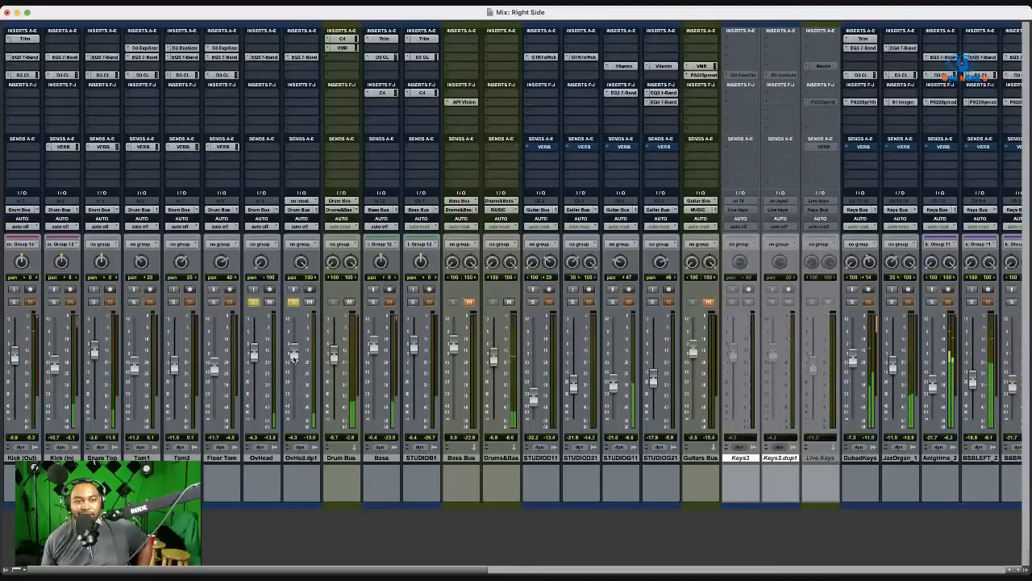
# Add both kicks to the soloed overheads and lower Kick (Out) to -8.1 dB and Kick (In) to -12.8 dB.
pyautogui.click(13, 302)
pyautogui.click(53, 301)
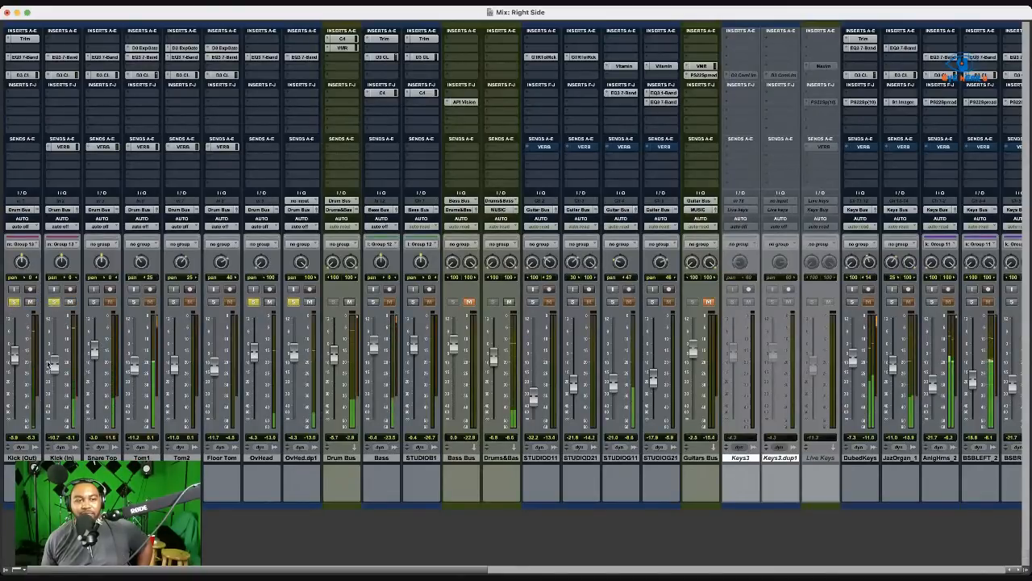
pyautogui.moveTo(54, 364); pyautogui.dragTo(56, 371)
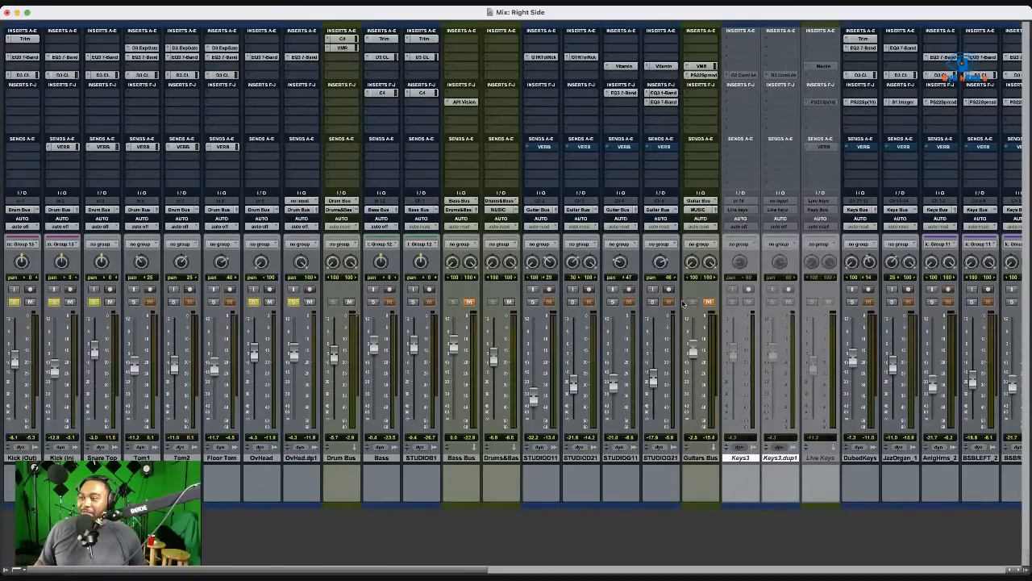
# Add Tom1, Tom2 and Floor Tom to the soloed drum tracks.
pyautogui.click(133, 303)
pyautogui.click(174, 303)
pyautogui.click(213, 303)
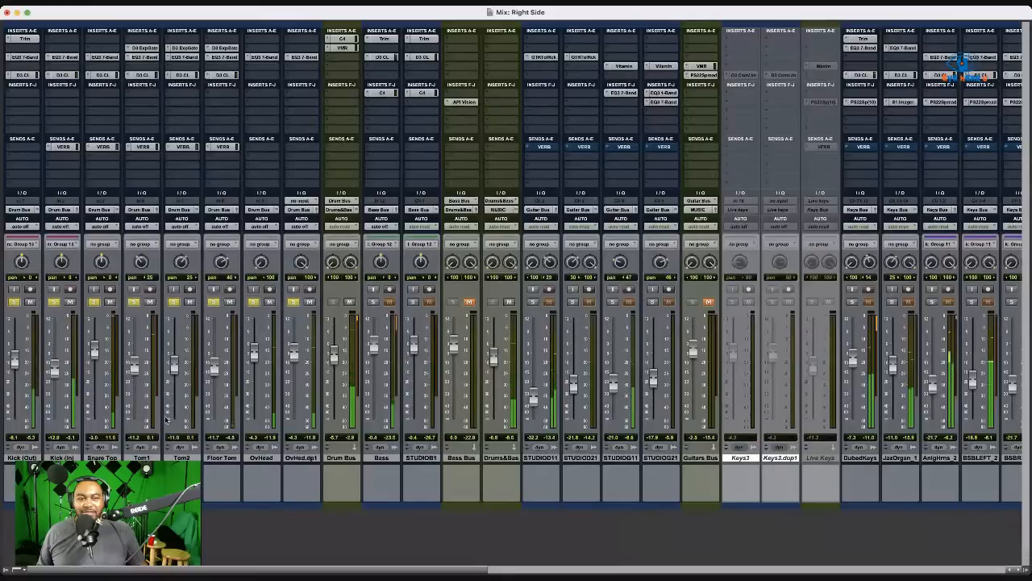
# Open the D3 Exp/Gate on Floor Tom and check its gating against playback of the soloed drums.
pyautogui.click(227, 50)
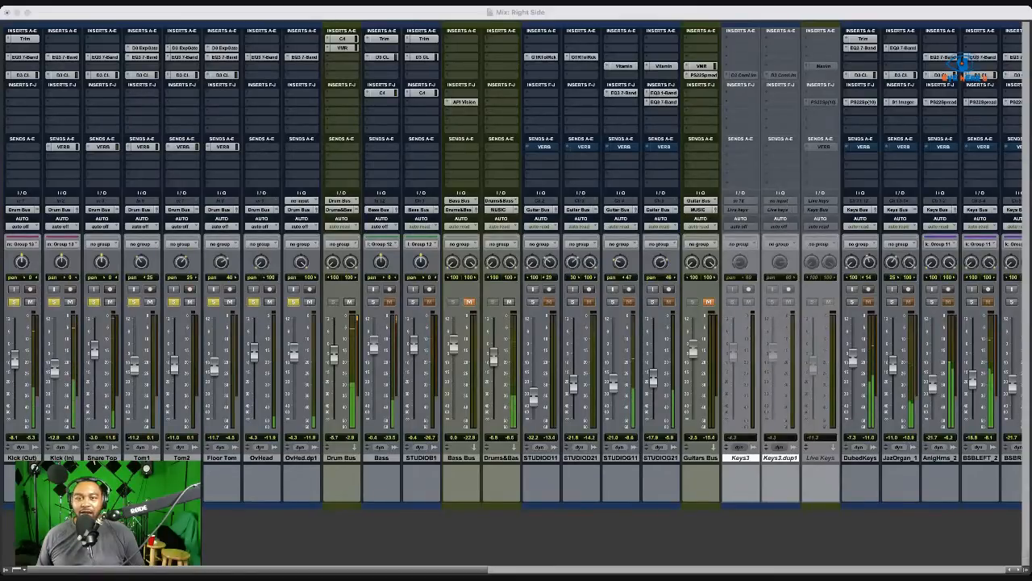
pyautogui.click(169, 232)
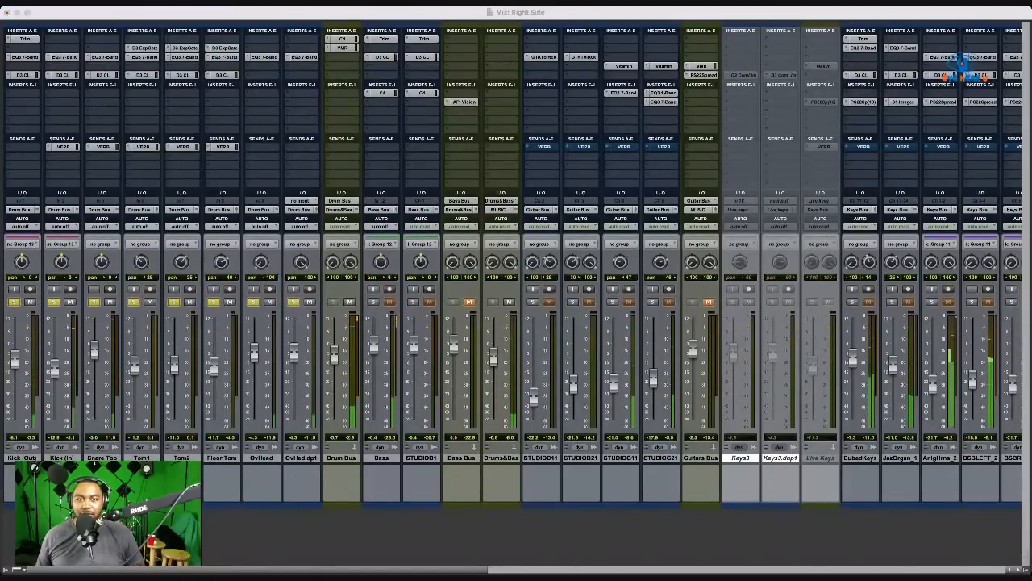
pyautogui.click(37, 299)
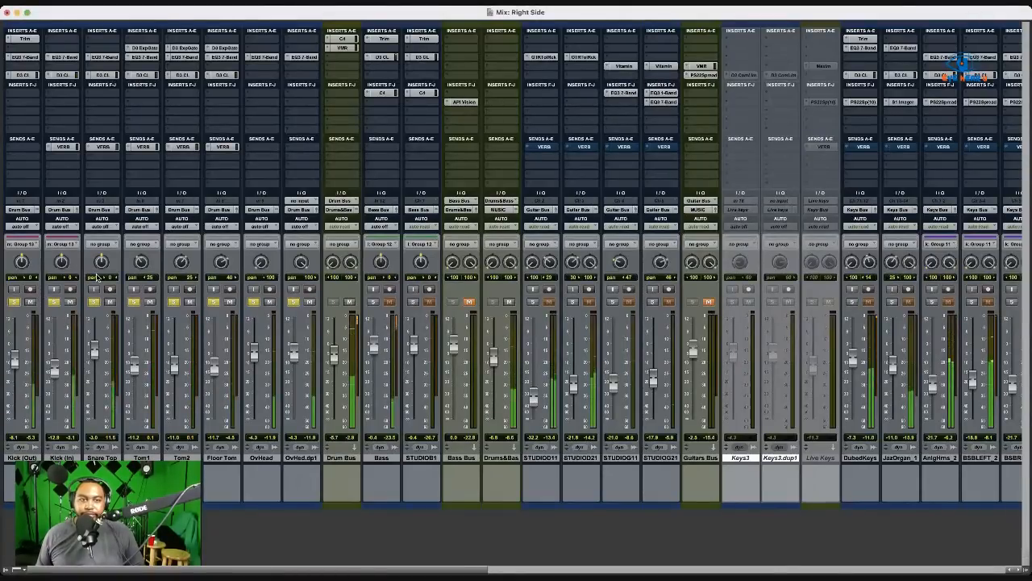
pyautogui.click(225, 48)
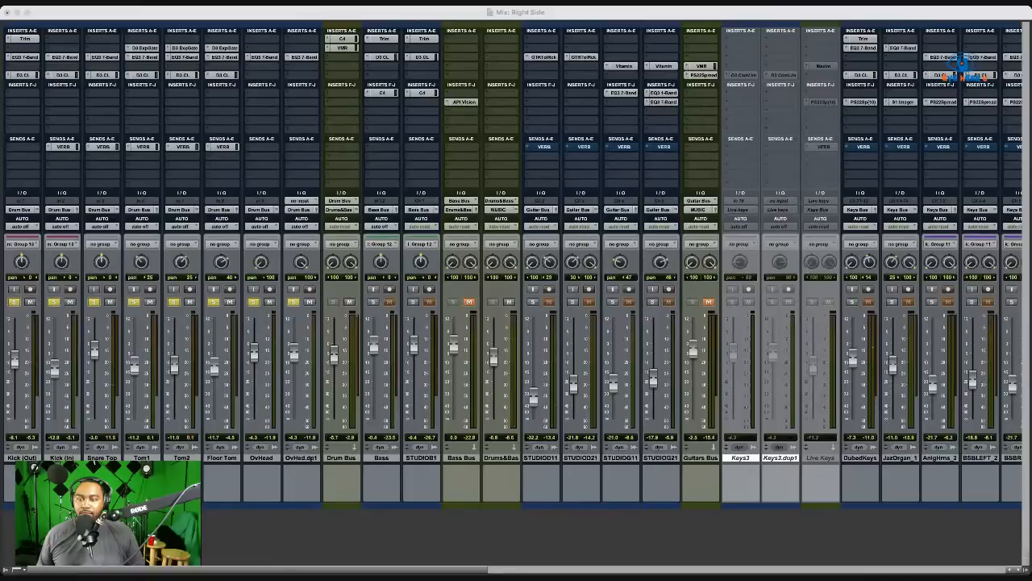
pyautogui.press('space')
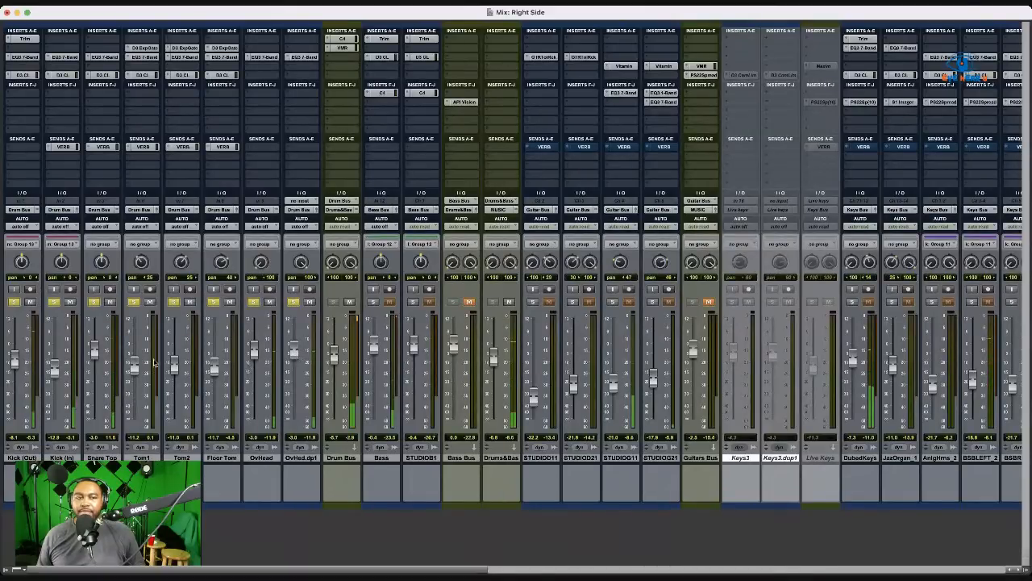
# Raise Snare Top to -1.4 dB and the grouped kicks to -6.8 dB (Out) and -11.6 dB (In), and unmute the Bass Bus.
pyautogui.moveTo(93, 353); pyautogui.dragTo(94, 350)
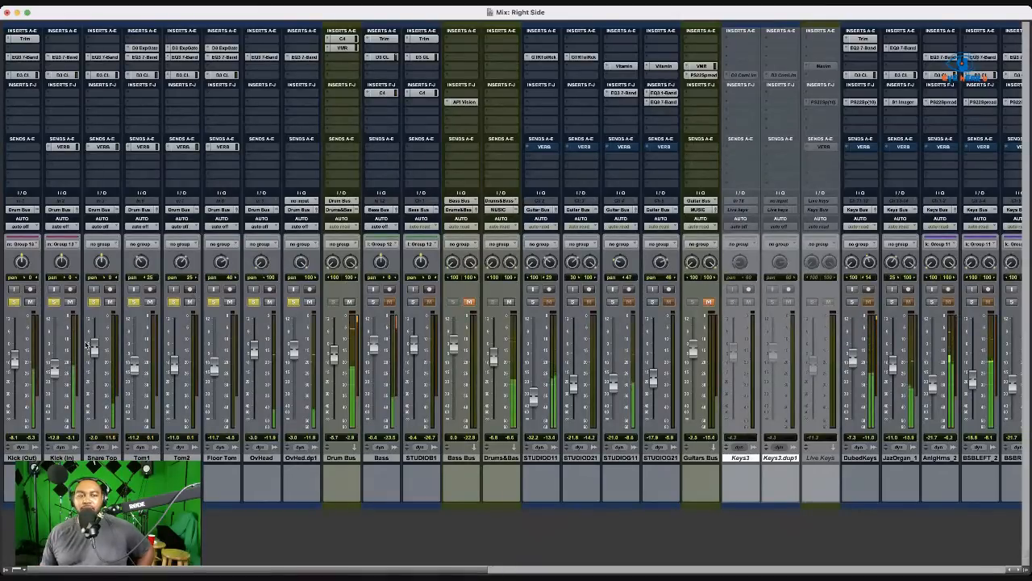
pyautogui.moveTo(95, 353); pyautogui.dragTo(95, 351)
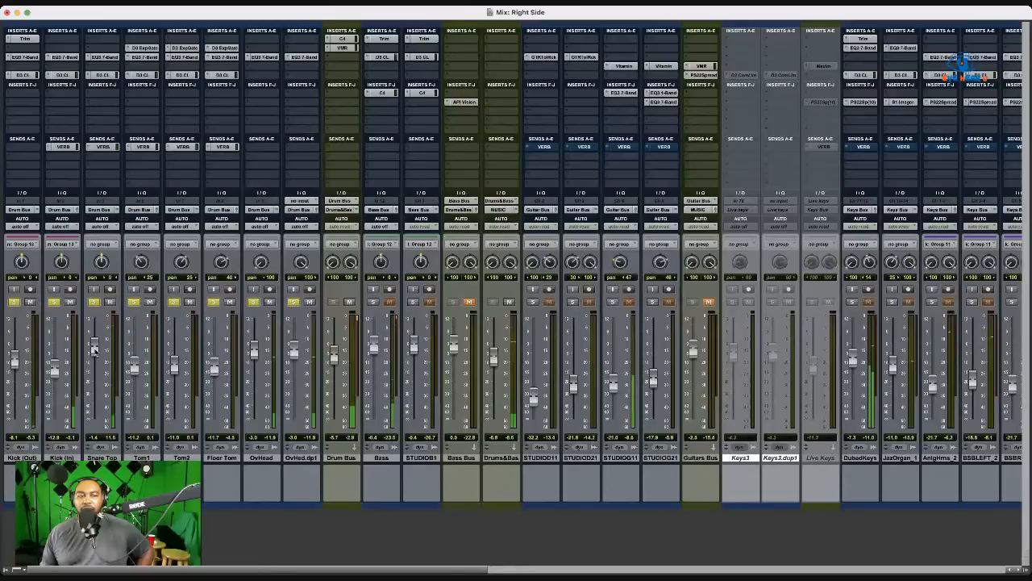
pyautogui.moveTo(16, 363); pyautogui.dragTo(17, 362)
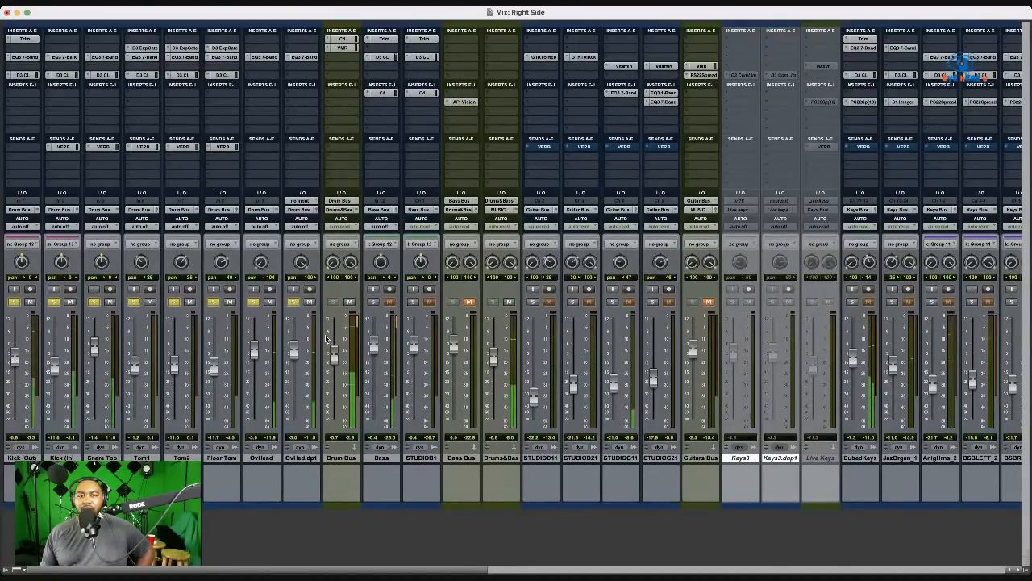
pyautogui.click(470, 302)
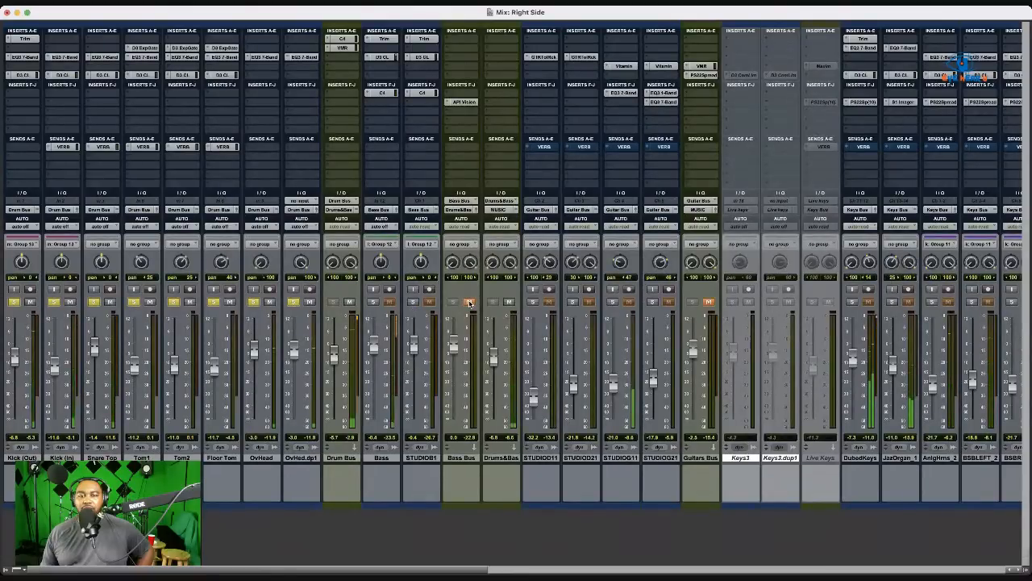
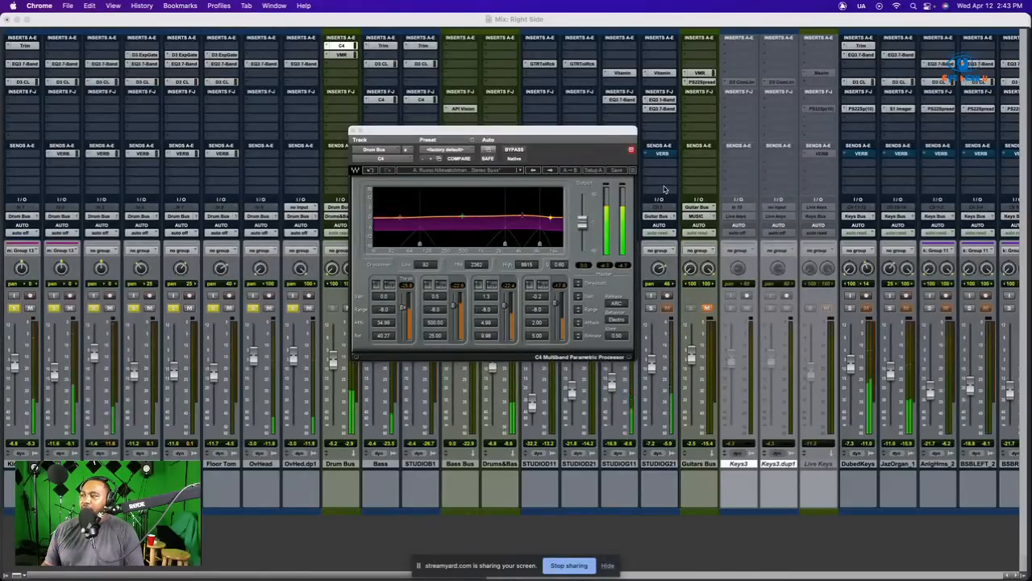
# Adjust the second band's threshold in the Drum Bus C4 multiband processor, and close the plug-in.
pyautogui.moveTo(479, 131); pyautogui.dragTo(485, 112)
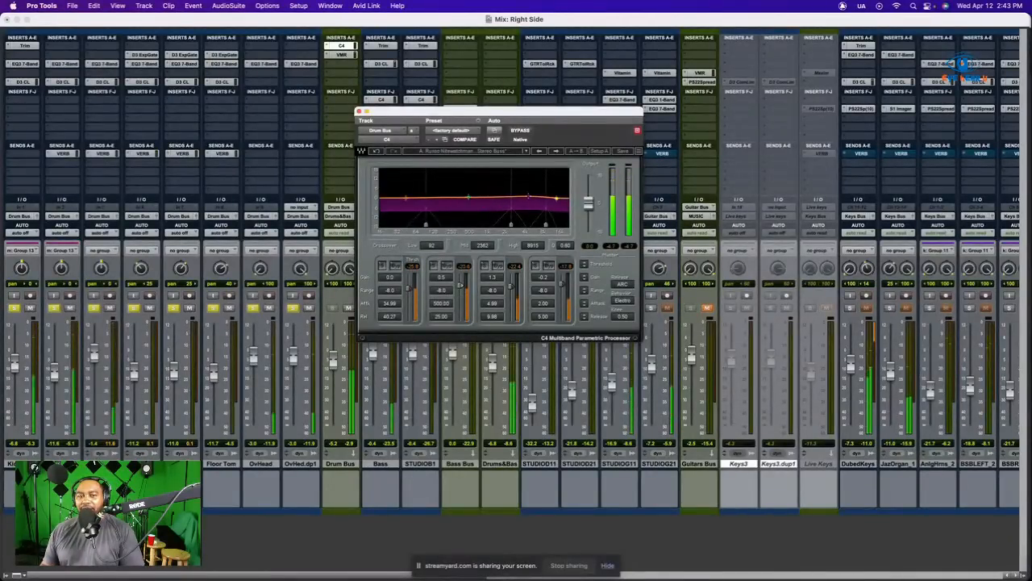
pyautogui.moveTo(460, 283)
pyautogui.mouseDown()
pyautogui.moveTo(460, 319)
pyautogui.moveTo(461, 282)
pyautogui.mouseUp()
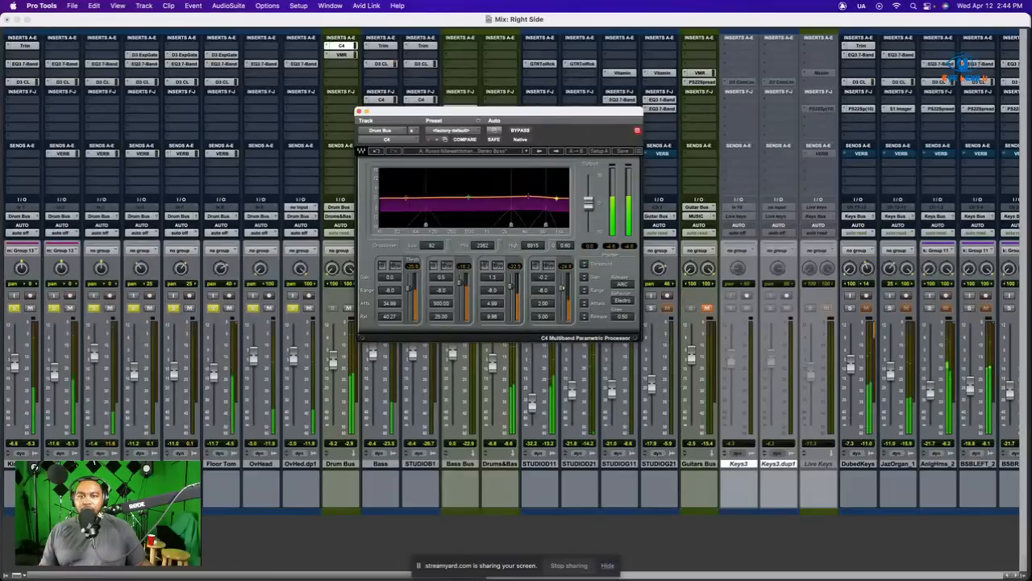
pyautogui.click(359, 112)
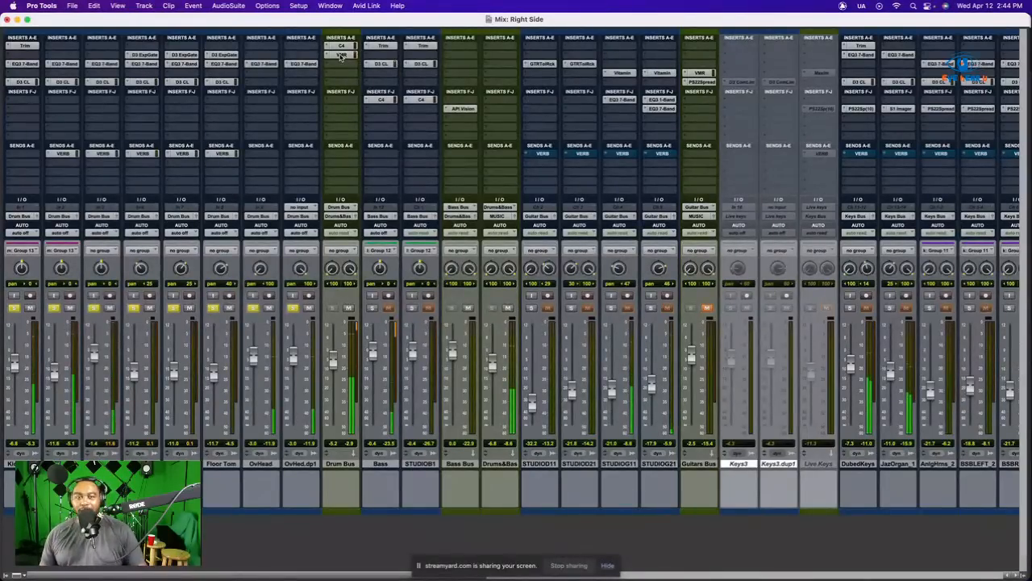
# In the Drum Bus Virtual Mix Rack, set the FG-116 input to -33.0 dB and output to -10.8 dB, with FG-N low gain at +2.45 dB.
pyautogui.click(341, 56)
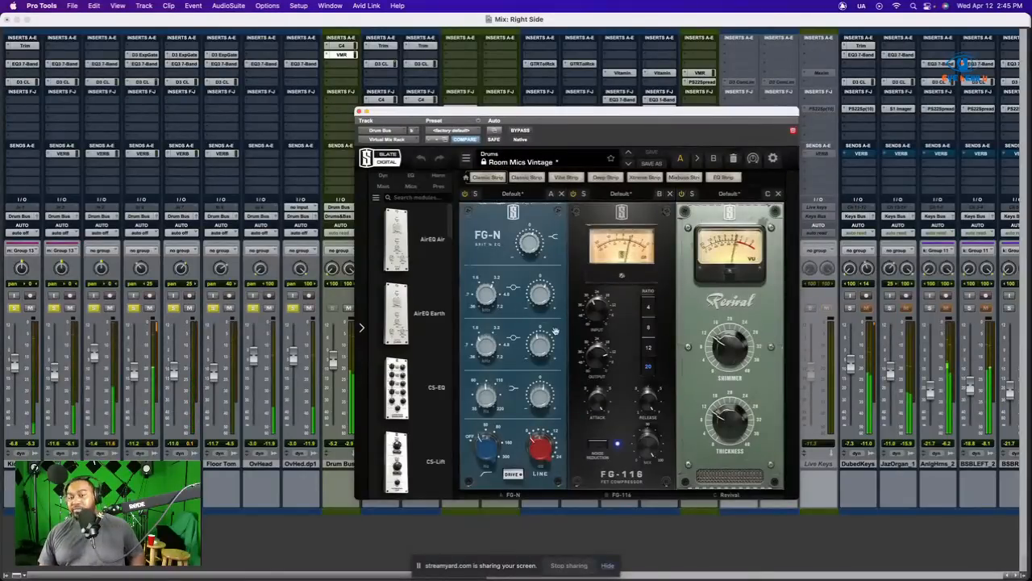
pyautogui.moveTo(524, 111); pyautogui.dragTo(648, 72)
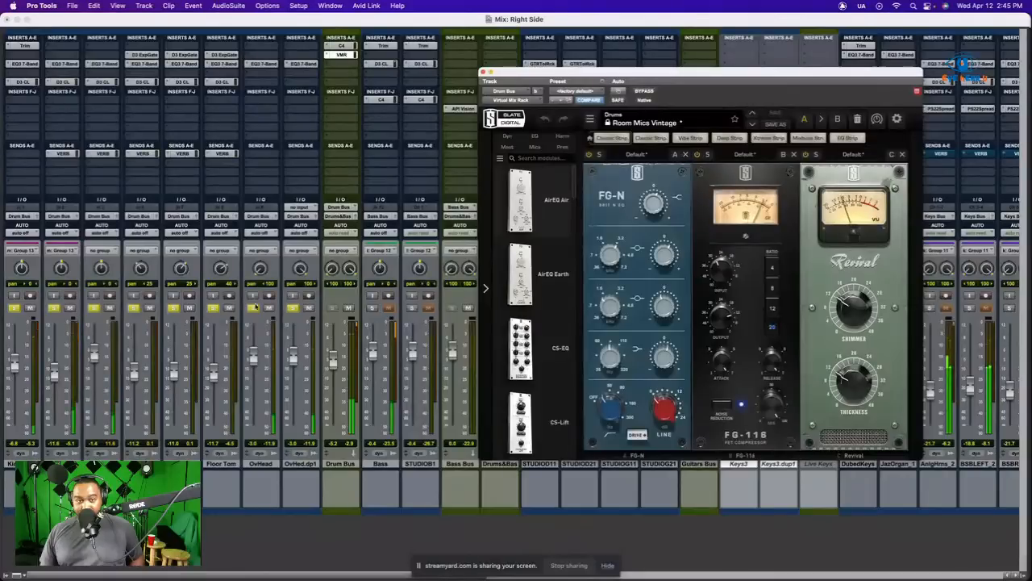
pyautogui.moveTo(727, 269)
pyautogui.moveTo(725, 272); pyautogui.dragTo(720, 278)
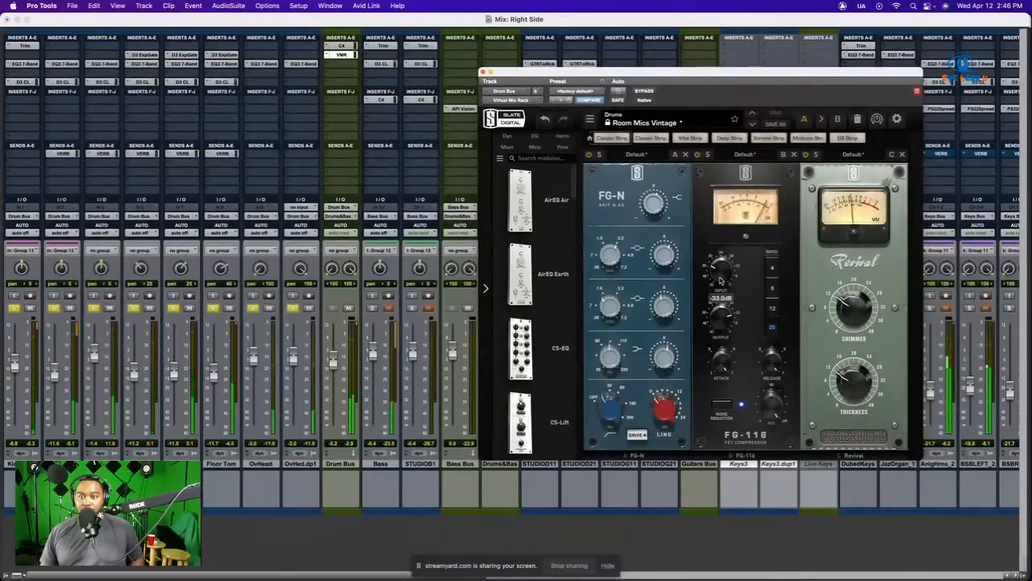
pyautogui.moveTo(723, 320); pyautogui.dragTo(722, 318)
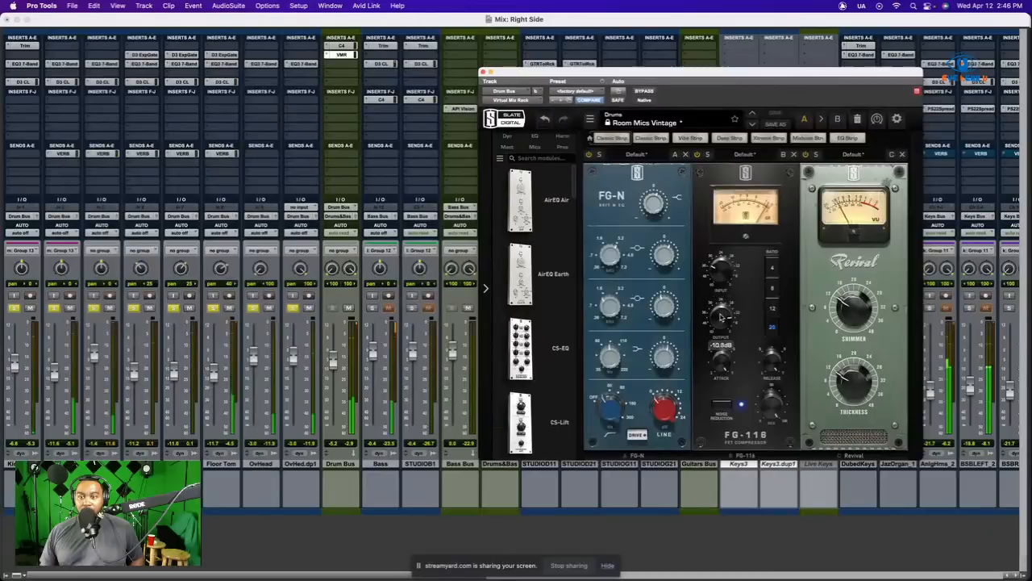
pyautogui.click(664, 357)
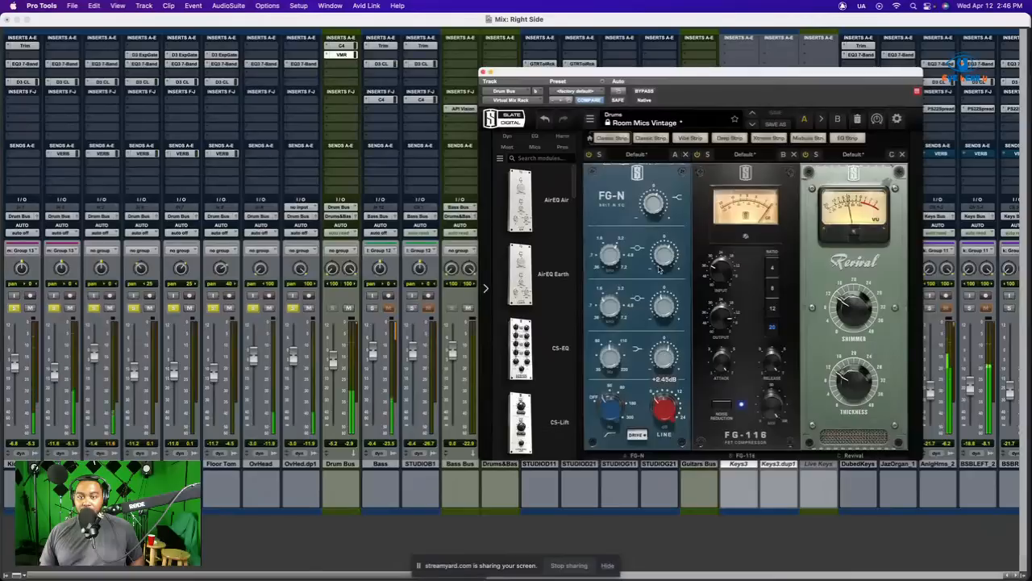
pyautogui.click(482, 71)
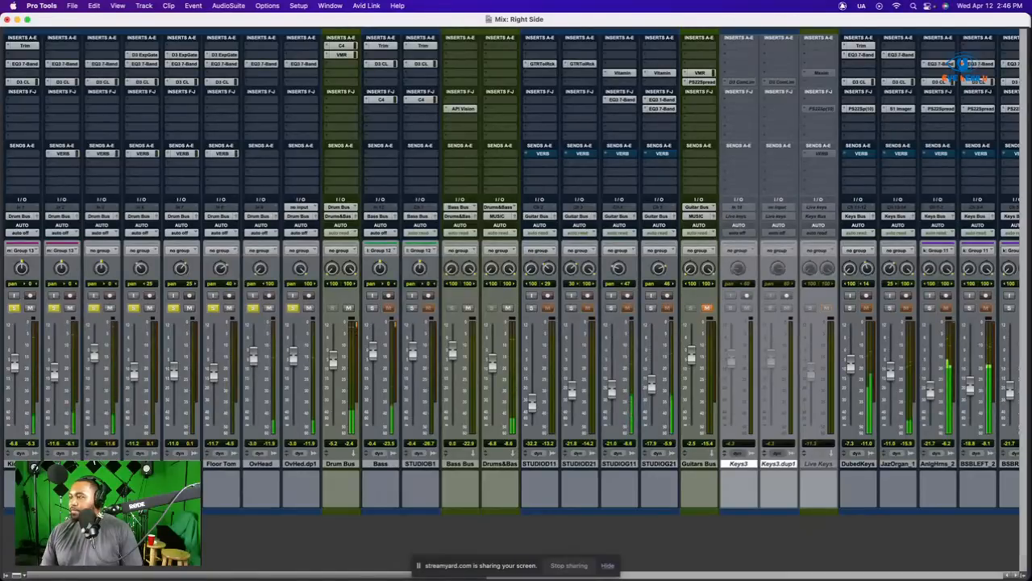
# Reopen the Drum Bus Virtual Mix Rack and look through its module library from AirEQ to The Monster, including the FG-73 description.
pyautogui.click(343, 55)
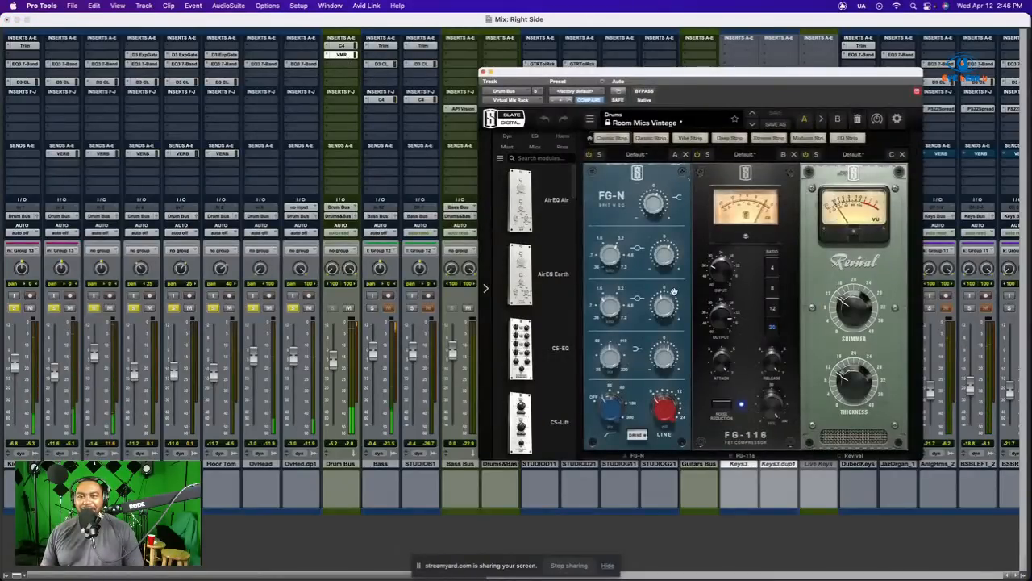
pyautogui.scroll(-2, 547, 283)
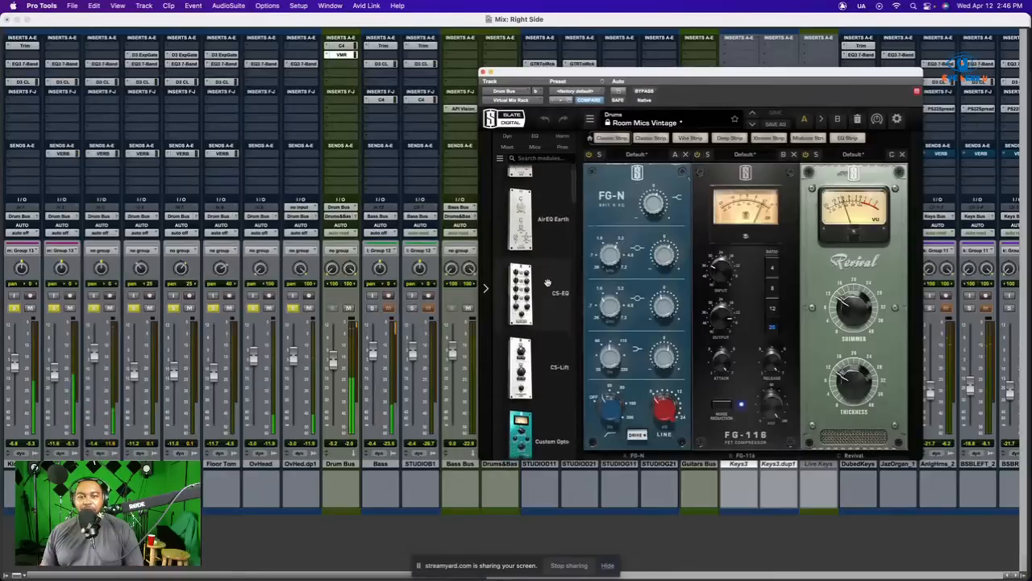
pyautogui.scroll(-4, 547, 282)
pyautogui.scroll(-5, 547, 282)
pyautogui.scroll(-1, 547, 283)
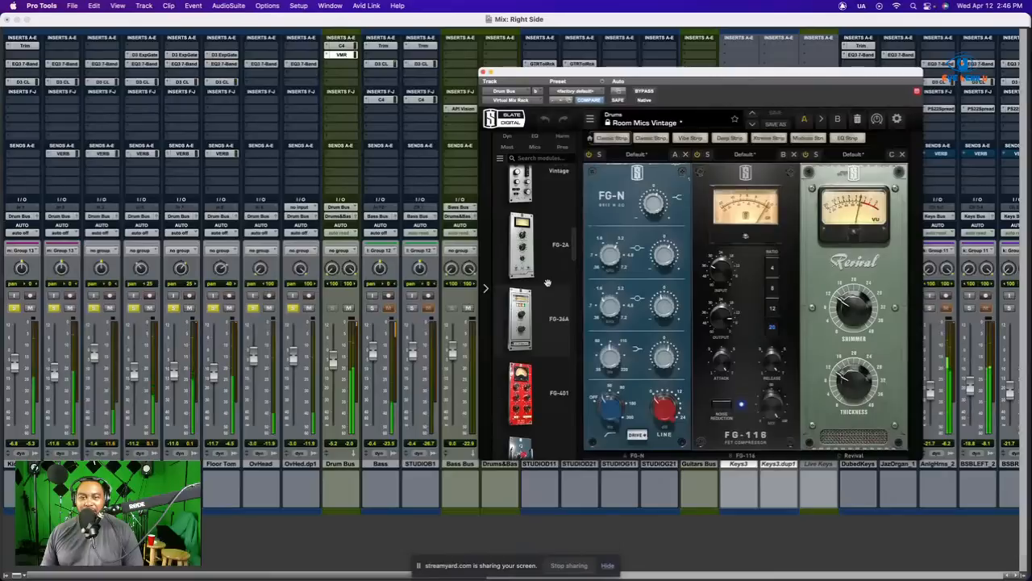
pyautogui.scroll(-1, 546, 282)
pyautogui.scroll(-1, 547, 282)
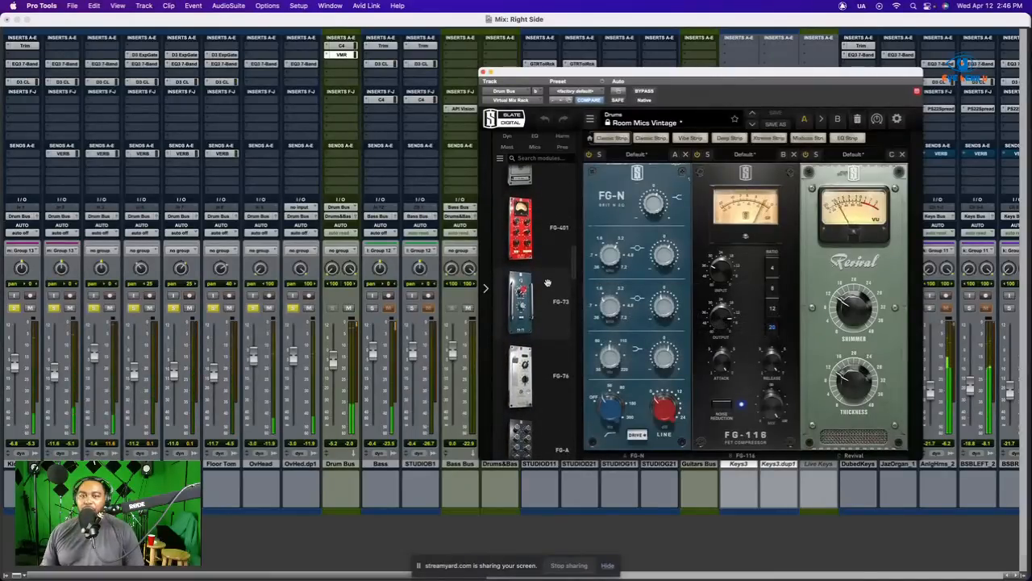
pyautogui.moveTo(546, 300)
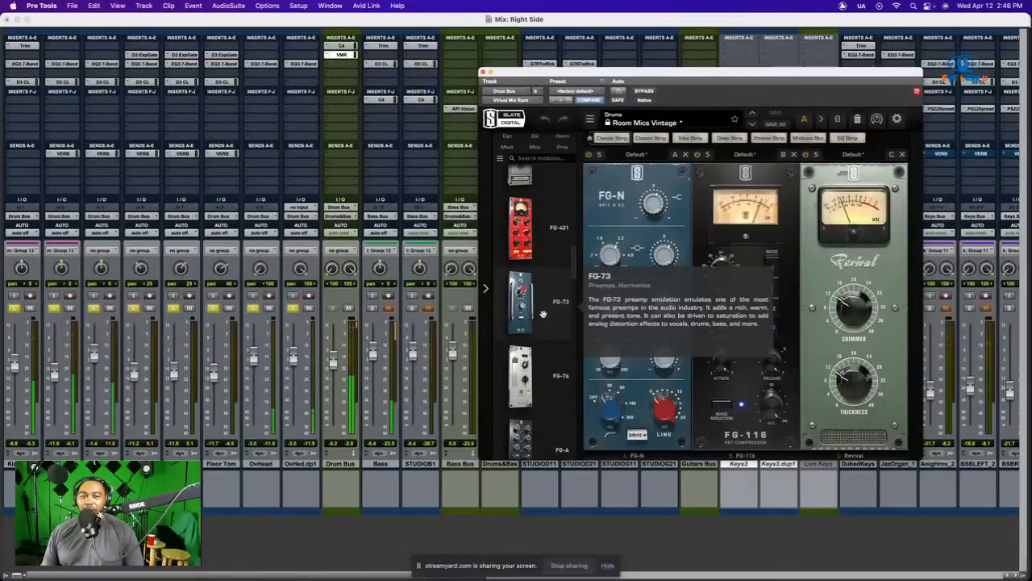
pyautogui.scroll(-1, 544, 314)
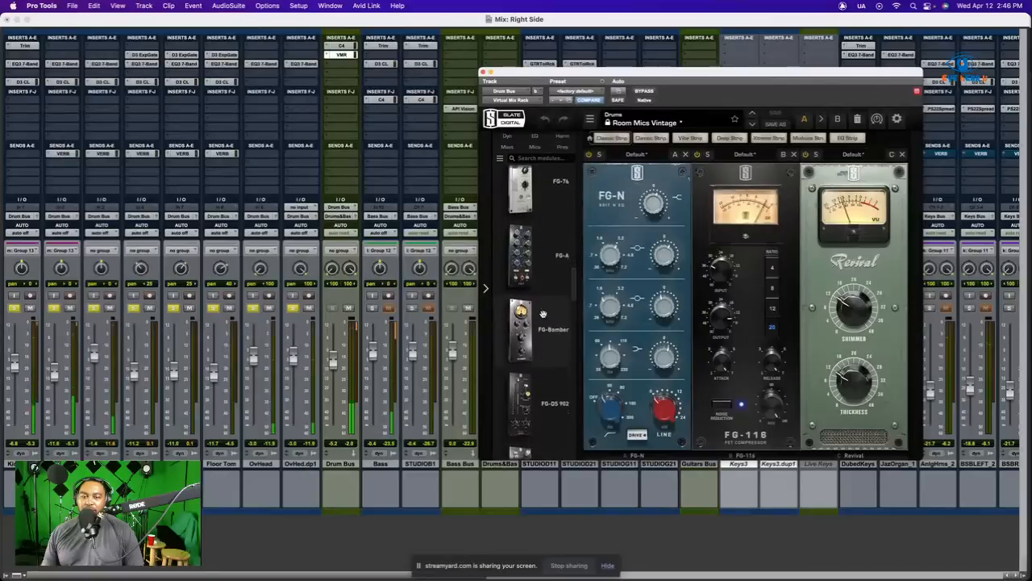
pyautogui.scroll(-2, 544, 313)
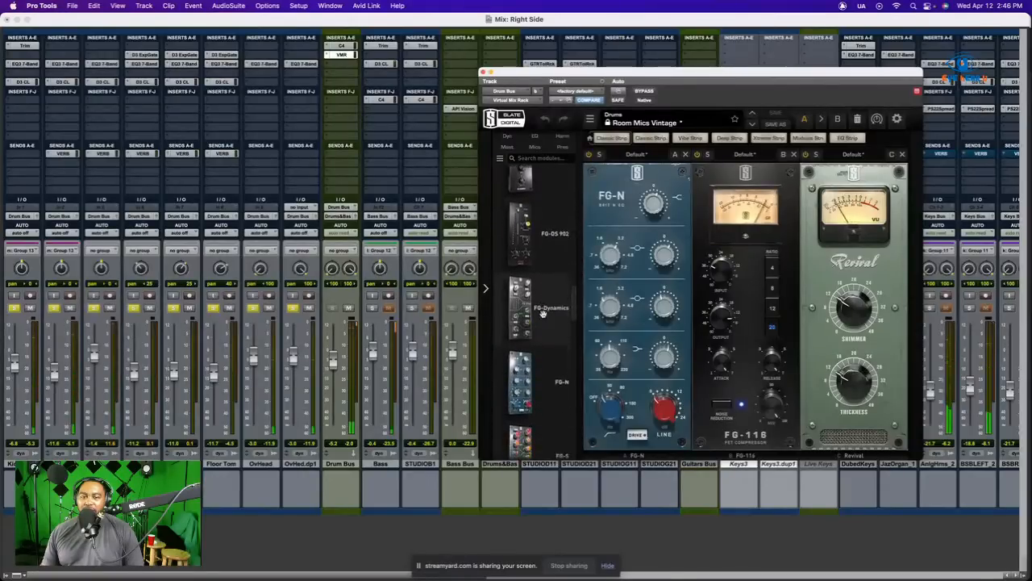
pyautogui.scroll(-1, 544, 314)
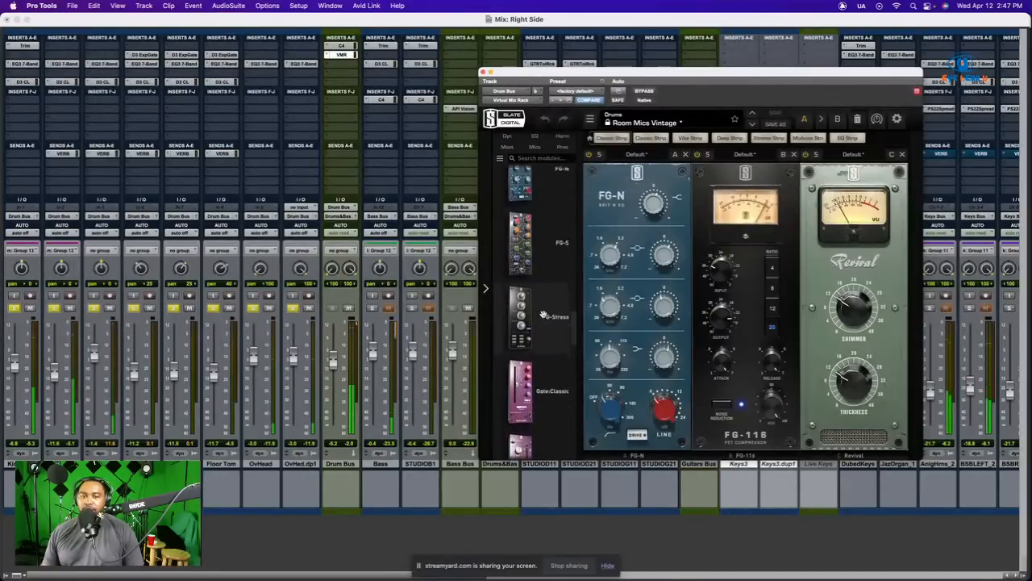
pyautogui.scroll(-2, 543, 314)
pyautogui.scroll(-2, 544, 314)
pyautogui.scroll(-3, 544, 313)
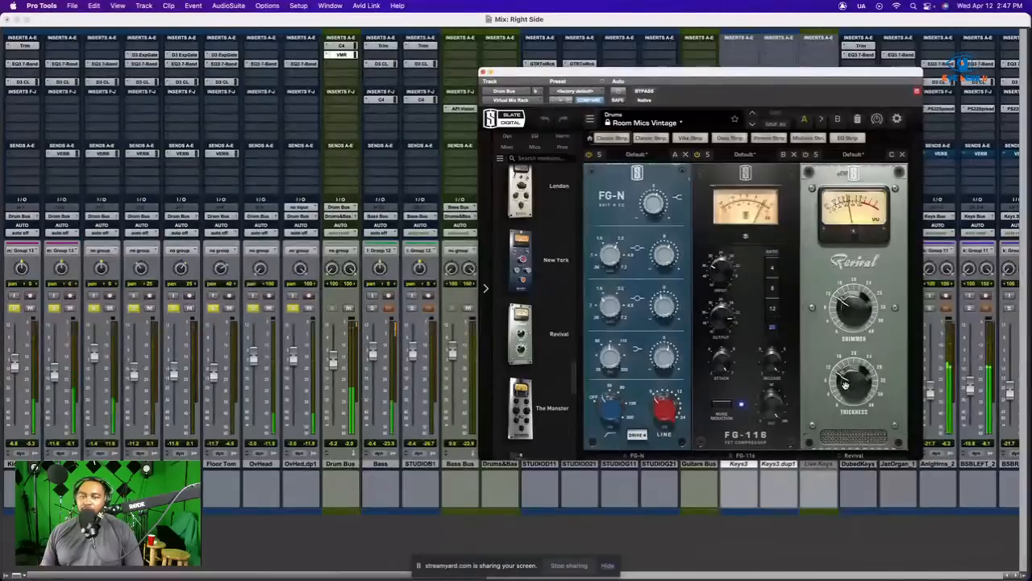
# Audition Revival's Thickness at 40.0 and return it to about 12, sweep Shimmer up and back to 13.3, and close the rack.
pyautogui.moveTo(846, 388); pyautogui.dragTo(867, 211)
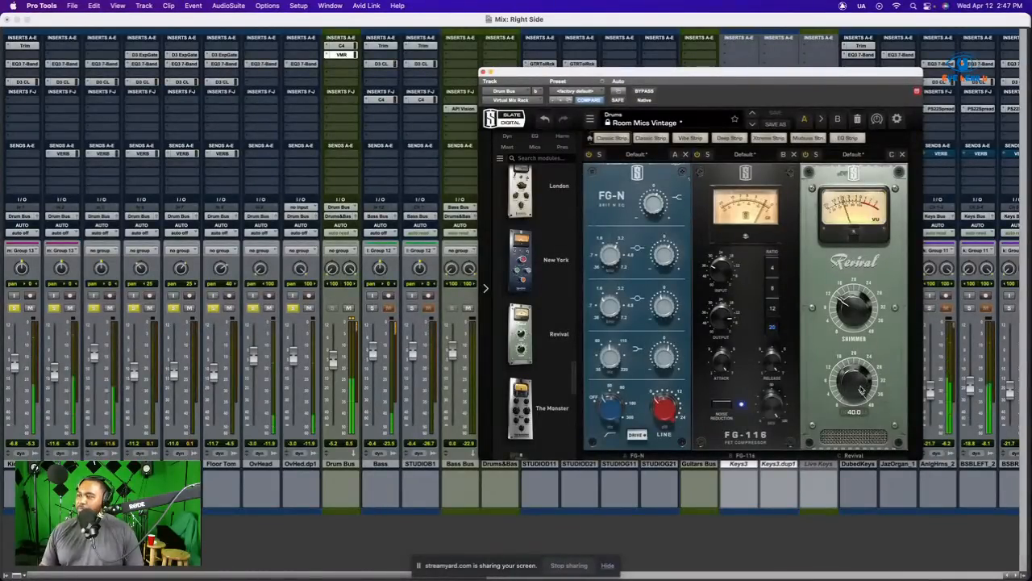
pyautogui.moveTo(857, 386); pyautogui.dragTo(874, 491)
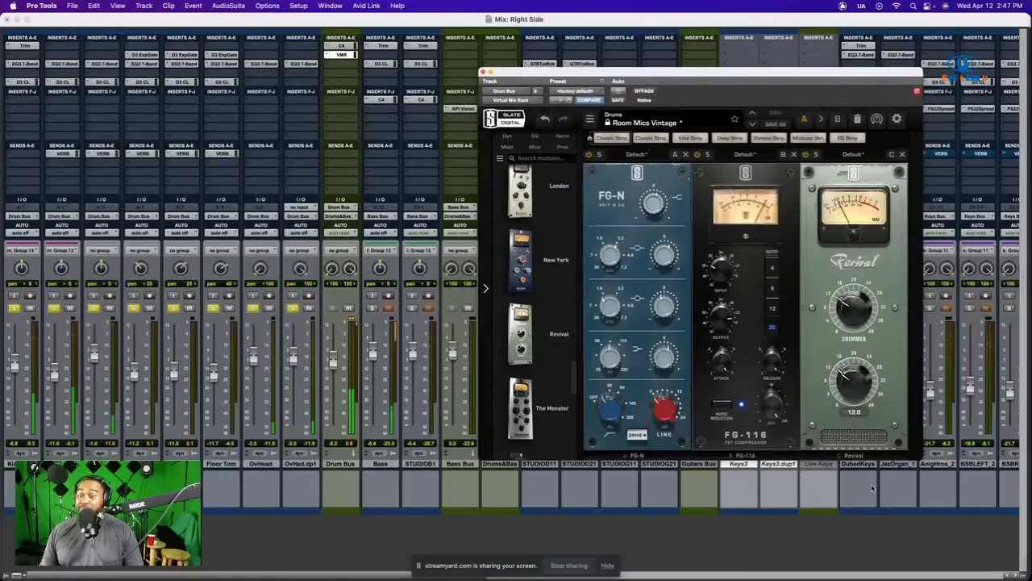
pyautogui.moveTo(857, 319); pyautogui.dragTo(860, 226)
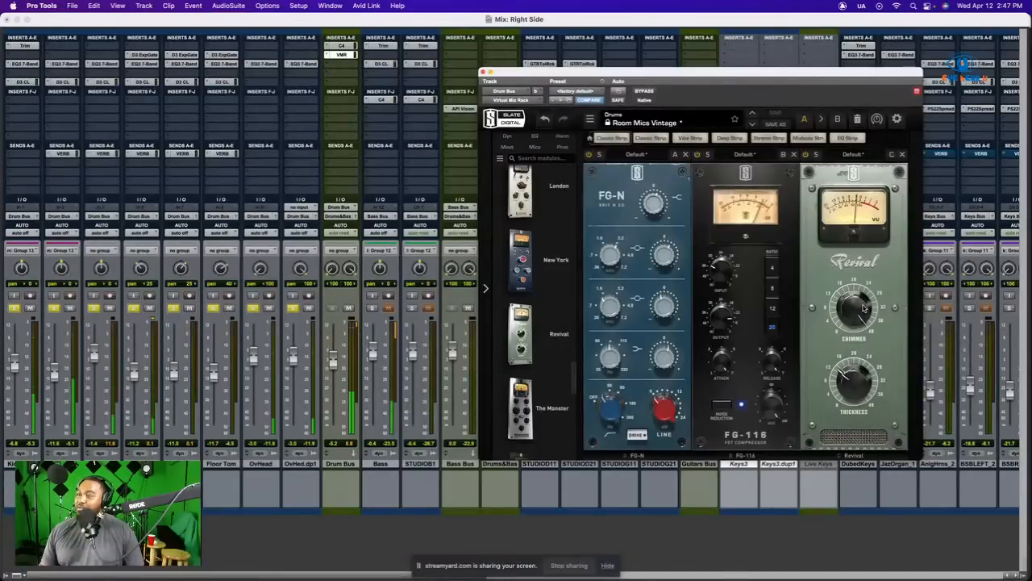
pyautogui.moveTo(865, 309); pyautogui.dragTo(869, 400)
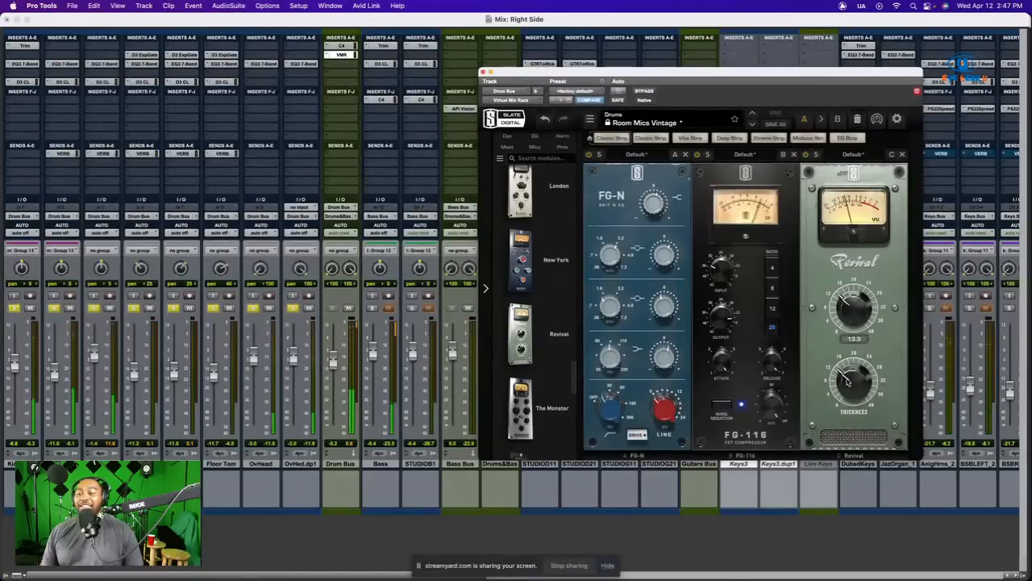
pyautogui.moveTo(845, 382); pyautogui.dragTo(845, 379)
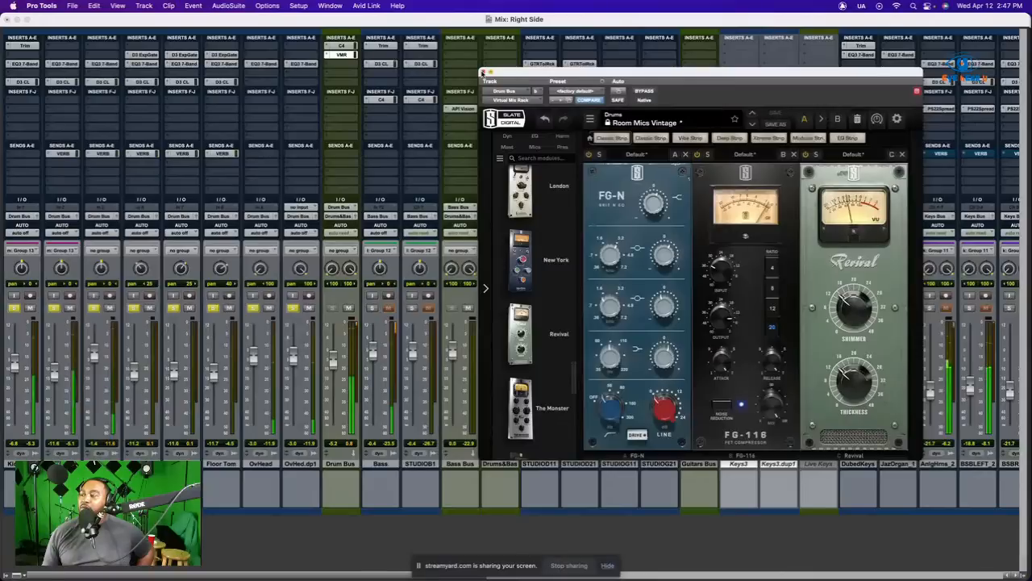
pyautogui.click(482, 73)
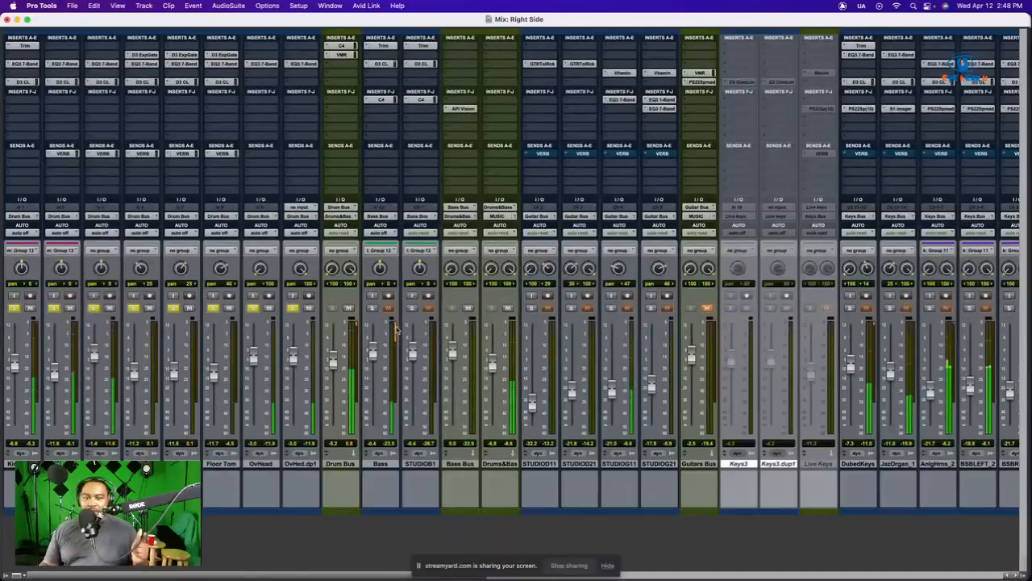
# Add Bass and STUDIOB1 to the soloed drums and lower the Bass Bus fader to about -4.8 dB.
pyautogui.click(371, 308)
pyautogui.click(412, 308)
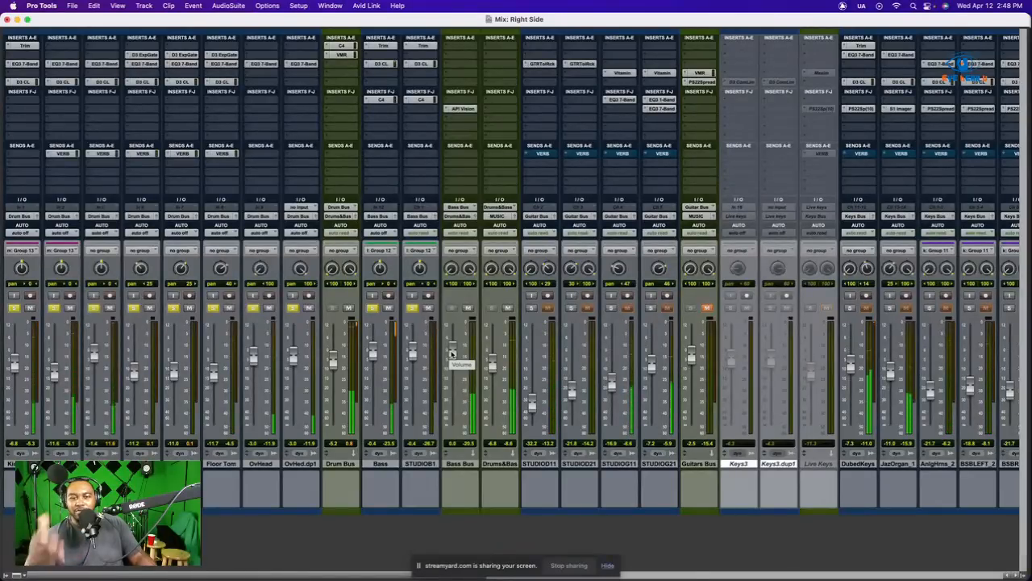
pyautogui.moveTo(452, 353); pyautogui.dragTo(452, 361)
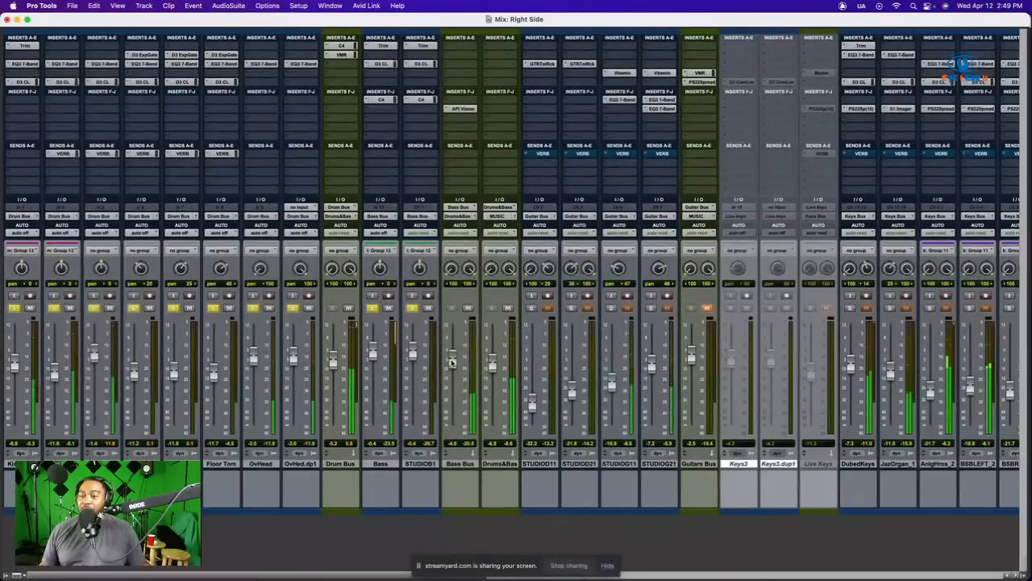
# Reopen the Drum Bus Virtual Mix Rack and add the New York module to the empty fourth slot after Revival.
pyautogui.click(340, 55)
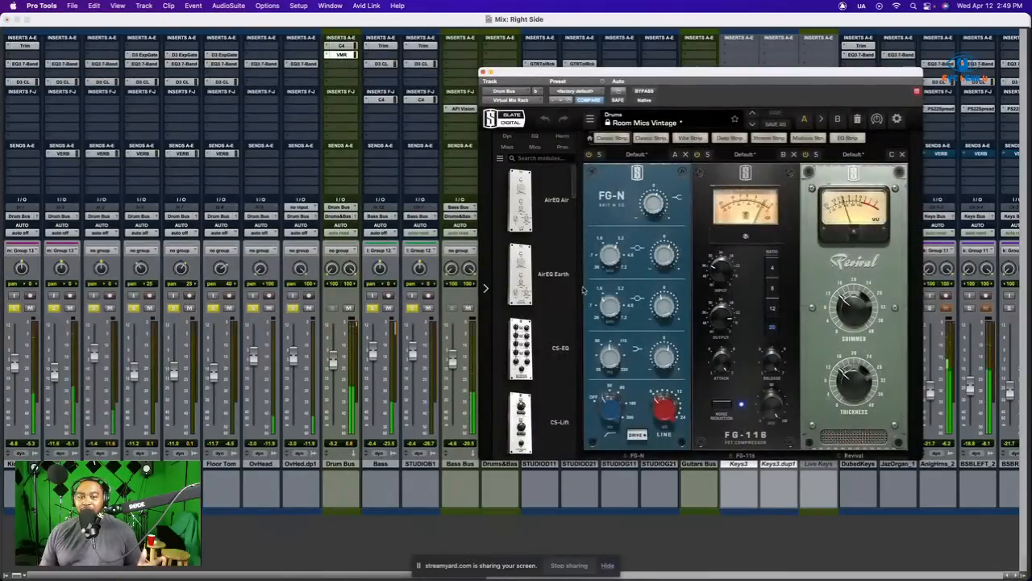
pyautogui.scroll(-10, 547, 301)
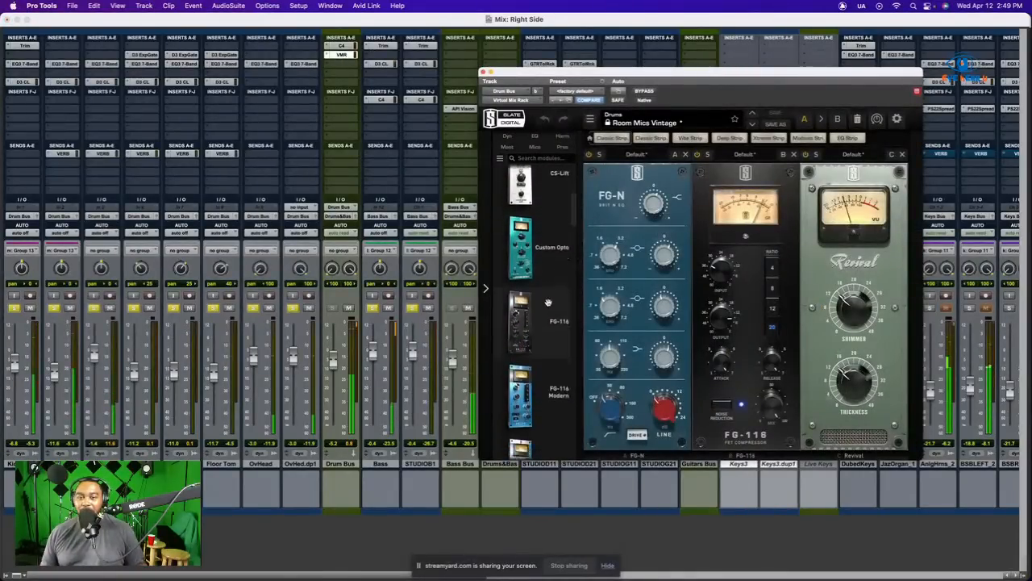
pyautogui.scroll(-5, 547, 302)
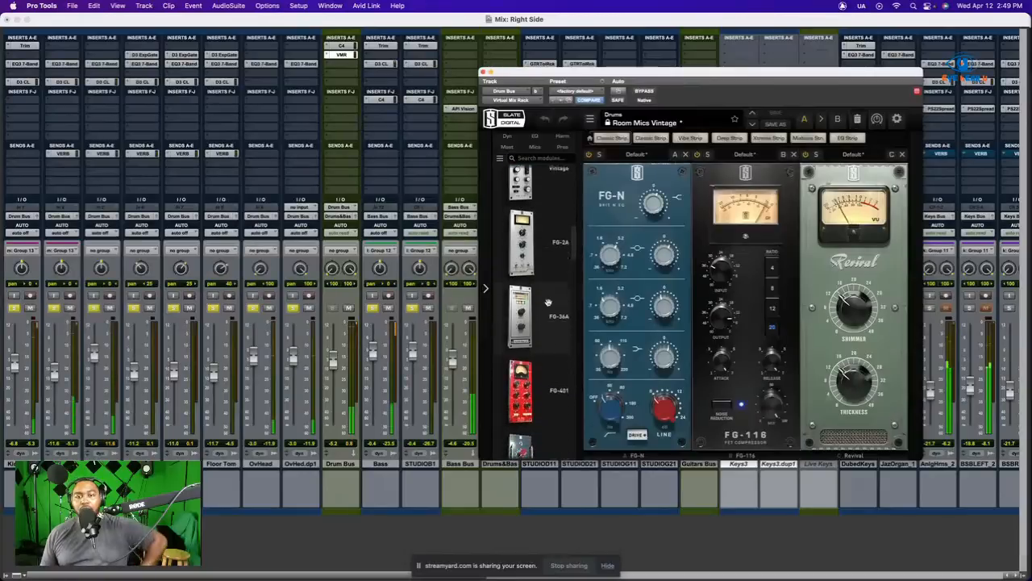
pyautogui.scroll(-6, 547, 302)
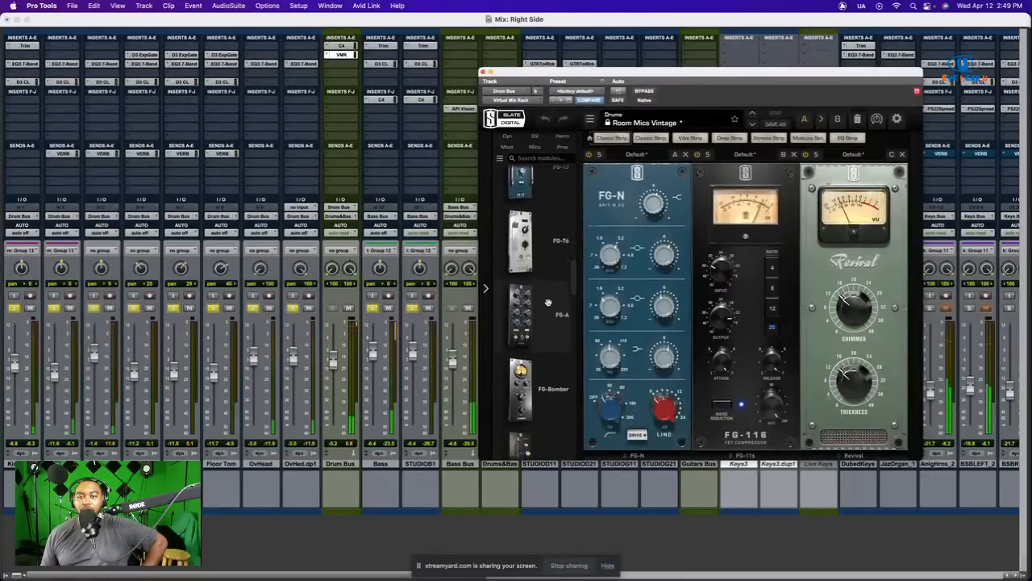
pyautogui.scroll(-2, 547, 301)
pyautogui.scroll(-1, 548, 302)
pyautogui.scroll(-3, 547, 301)
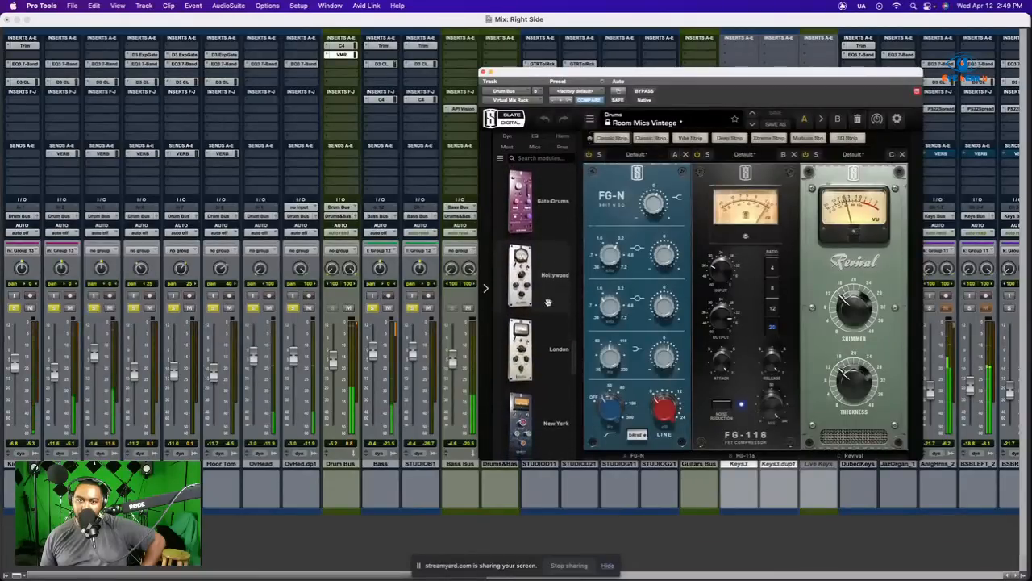
pyautogui.moveTo(549, 367); pyautogui.dragTo(972, 359)
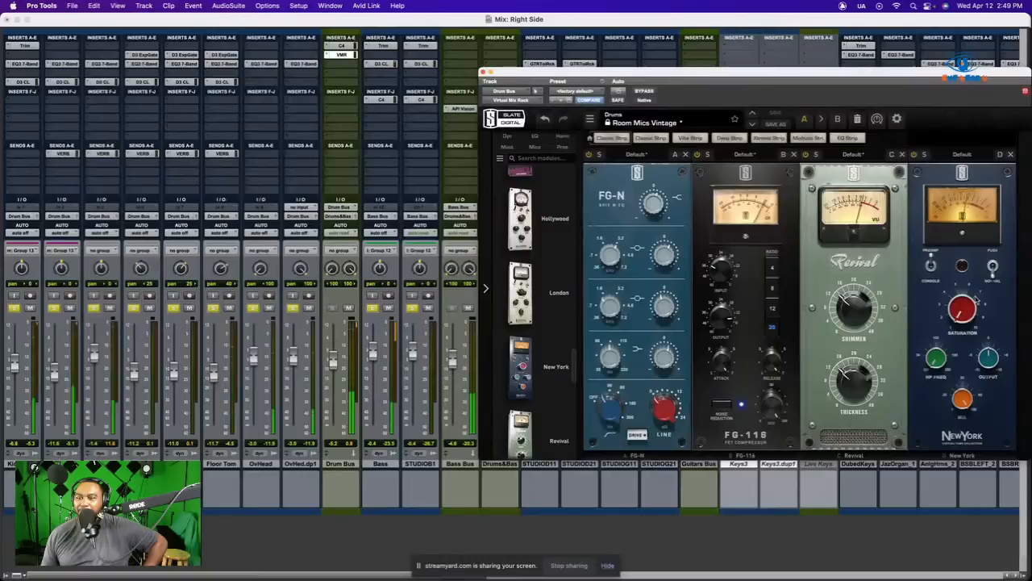
# Audition New York's Saturation at its maximum, bring it back to about 4.2, and close the rack.
pyautogui.moveTo(959, 315); pyautogui.dragTo(962, 268)
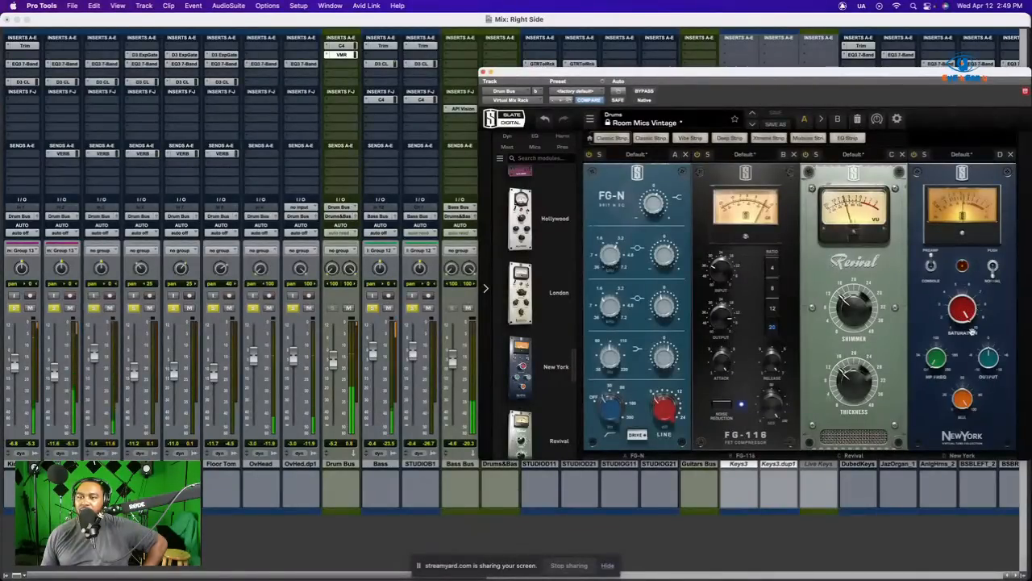
pyautogui.moveTo(971, 304); pyautogui.dragTo(981, 433)
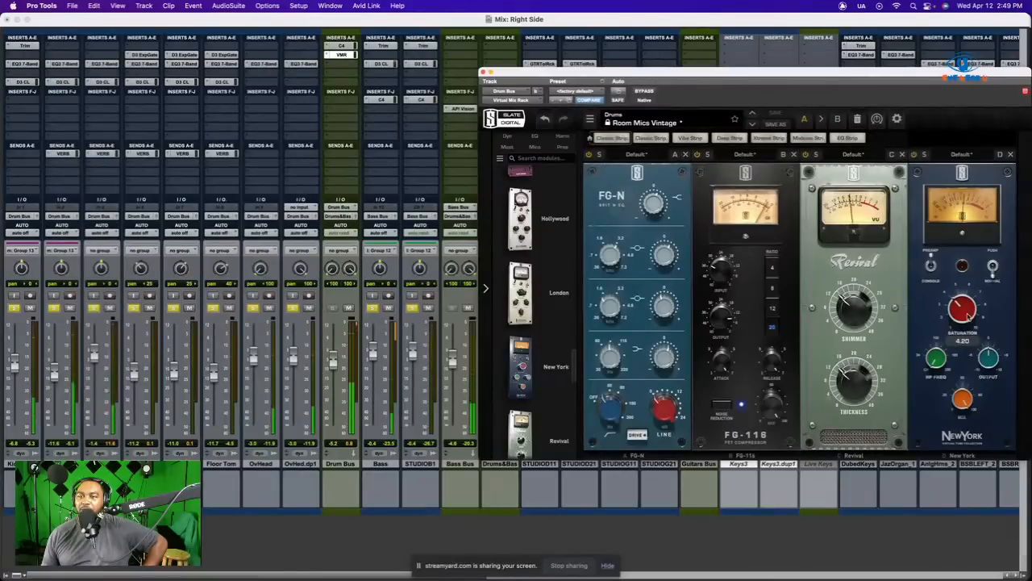
pyautogui.moveTo(958, 303); pyautogui.dragTo(959, 306)
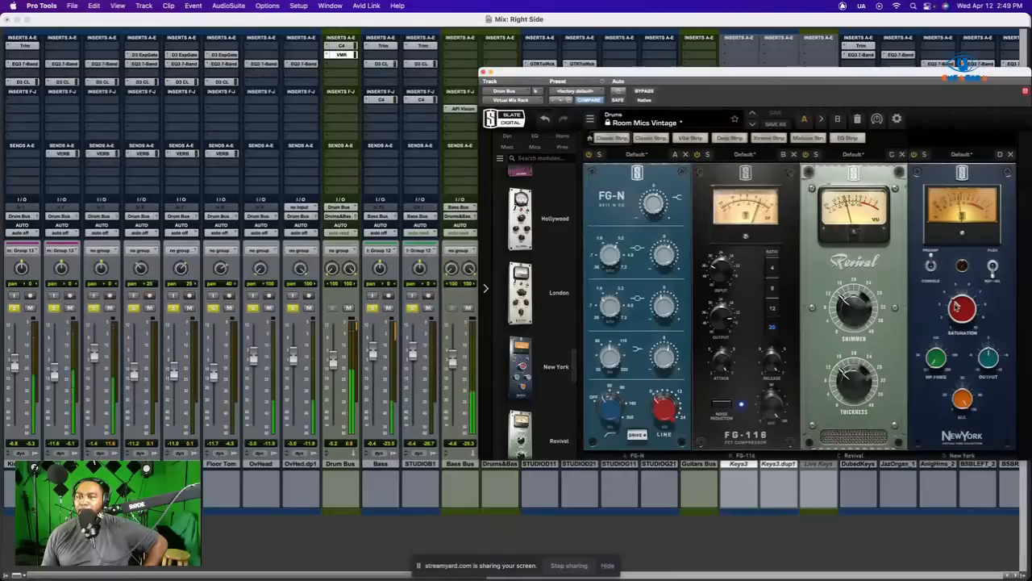
pyautogui.click(956, 306)
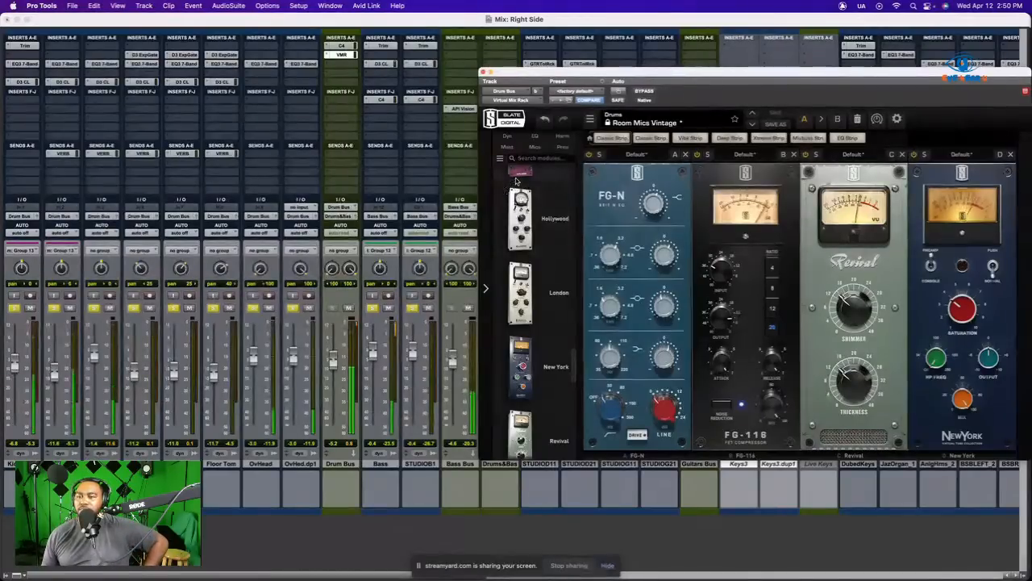
pyautogui.moveTo(954, 304)
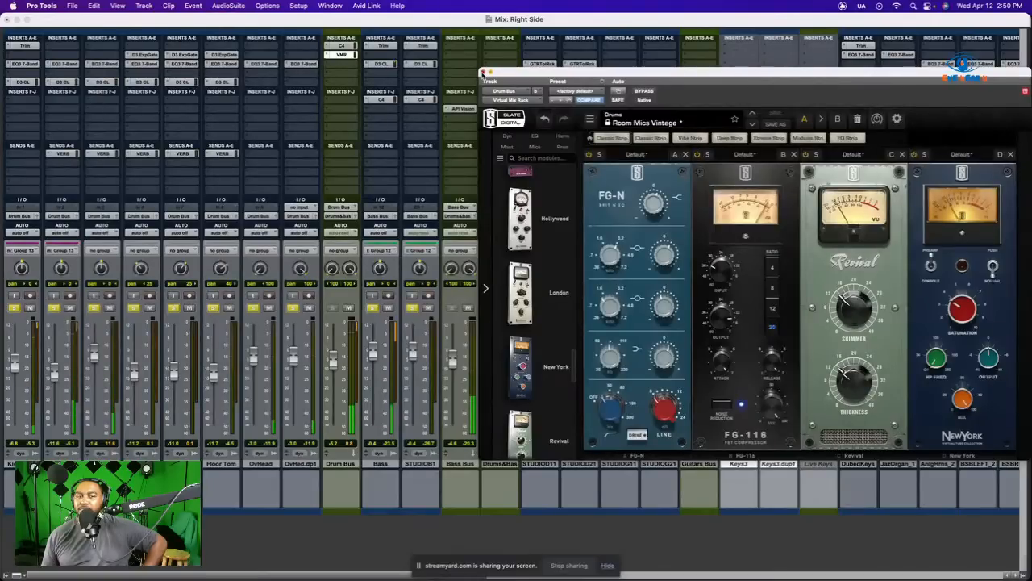
pyautogui.click(482, 73)
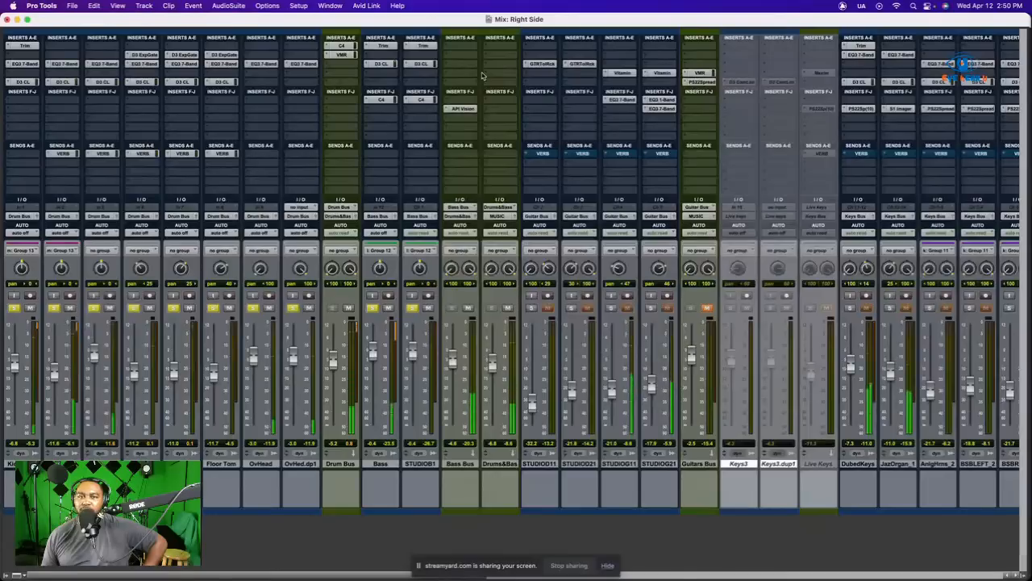
# Compare the C4 settings on the Bass and STUDIOB1 tracks, then close the plug-in.
pyautogui.click(387, 100)
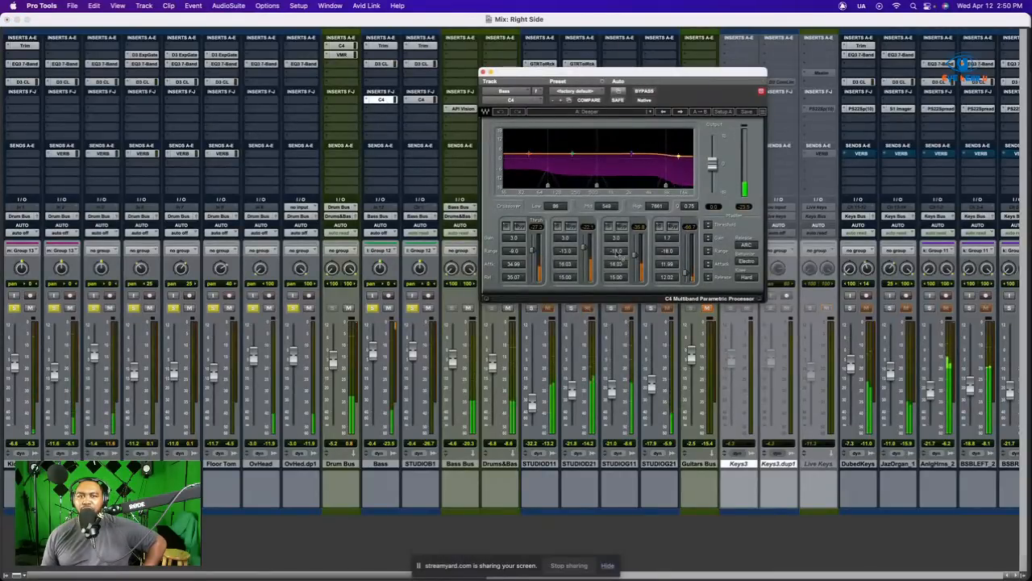
pyautogui.click(420, 100)
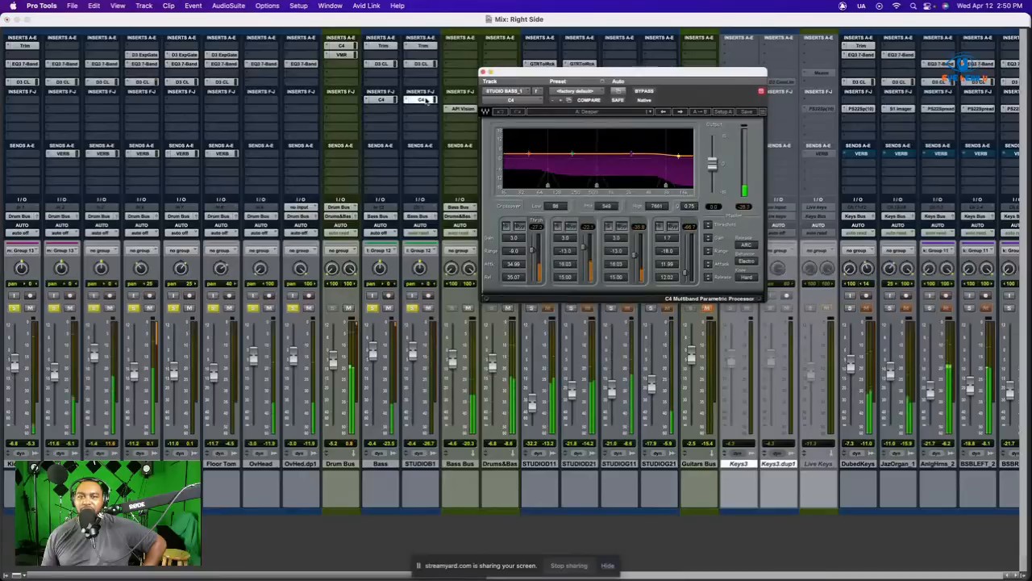
pyautogui.click(384, 100)
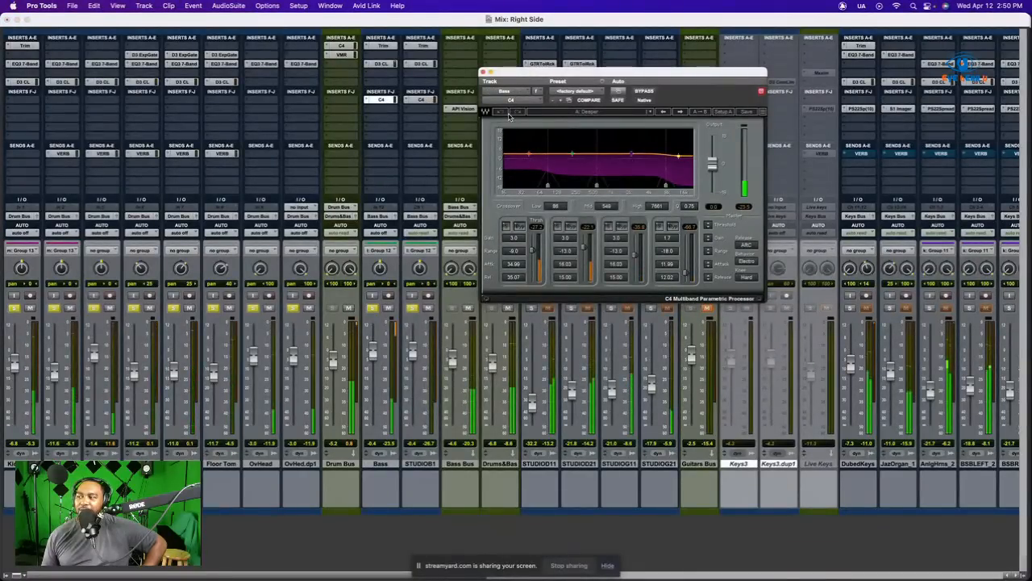
pyautogui.click(483, 72)
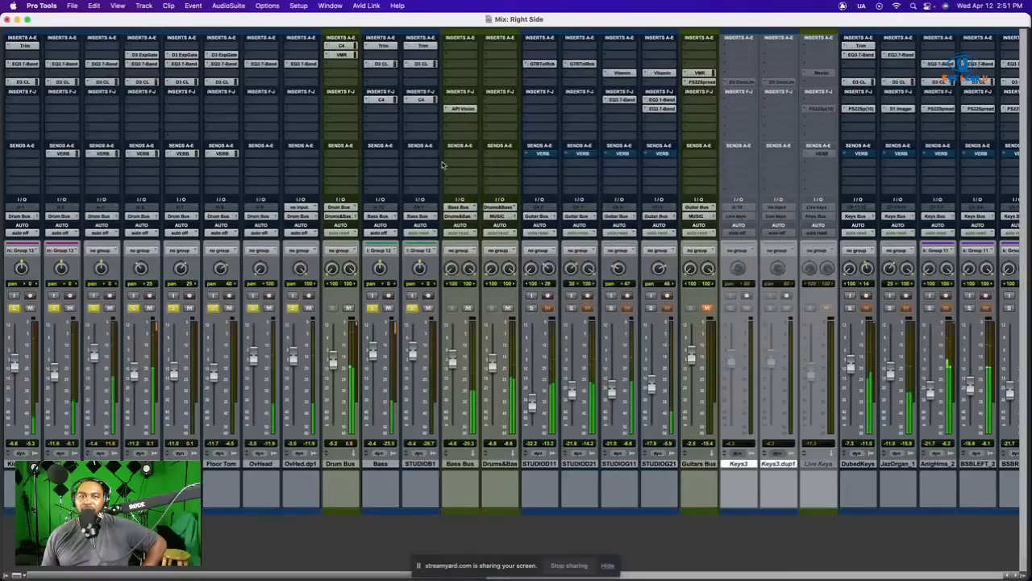
# Review the bass processing chain: the Trim, compressor and C4 on Bass and the API Vision strip on the Bass Bus.
pyautogui.click(462, 107)
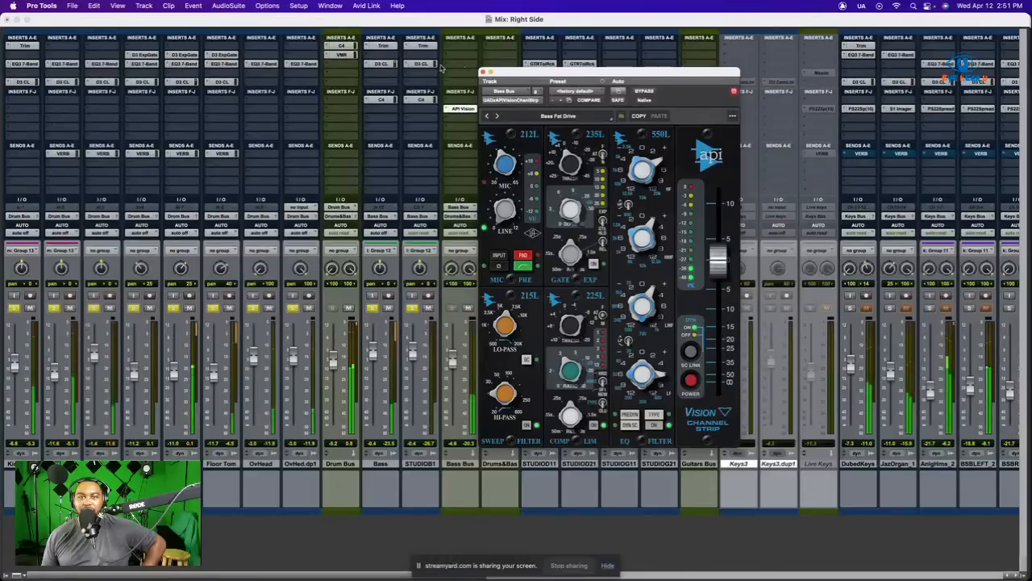
pyautogui.click(382, 64)
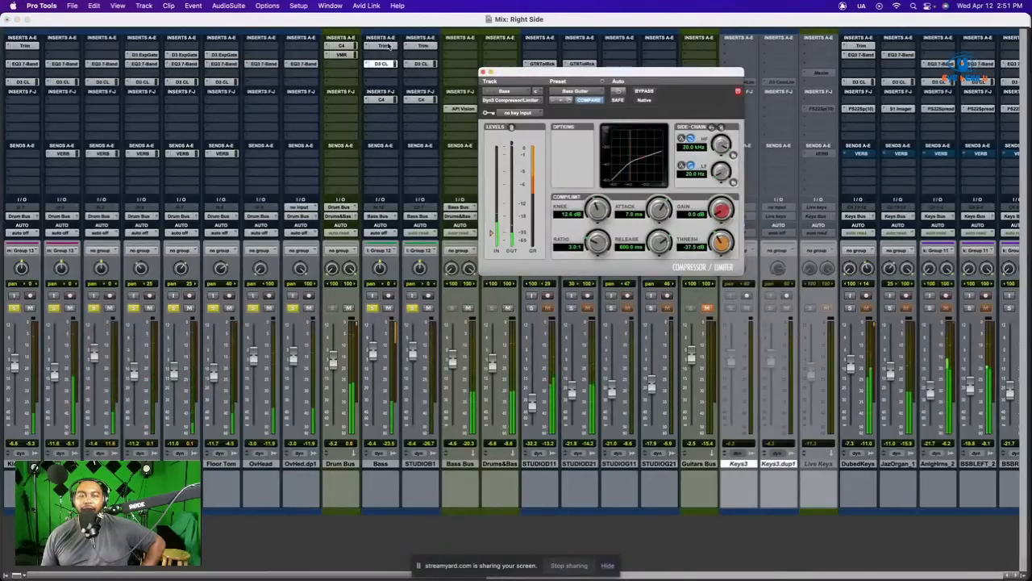
pyautogui.click(380, 46)
pyautogui.click(380, 64)
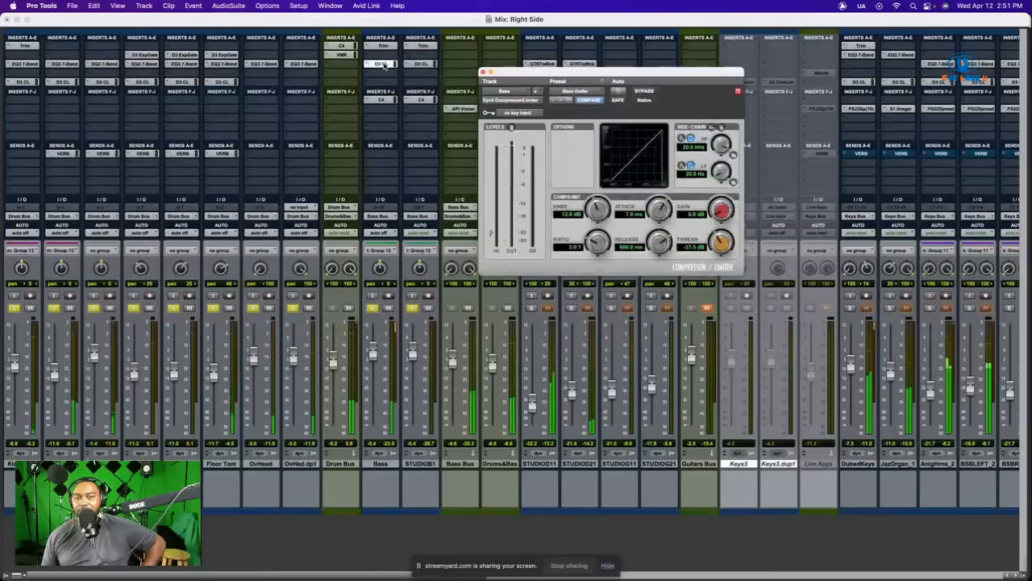
pyautogui.click(388, 100)
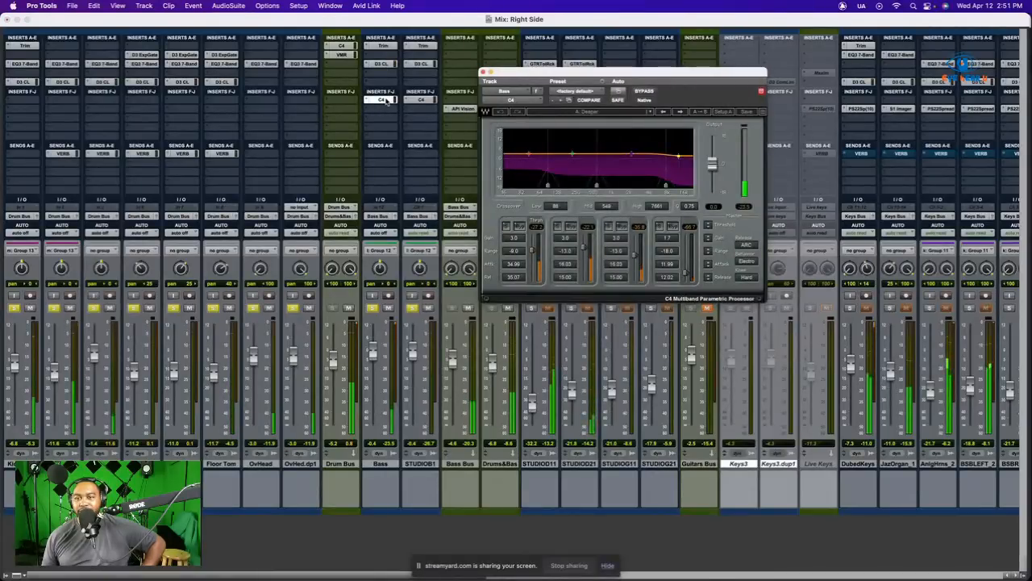
pyautogui.click(463, 109)
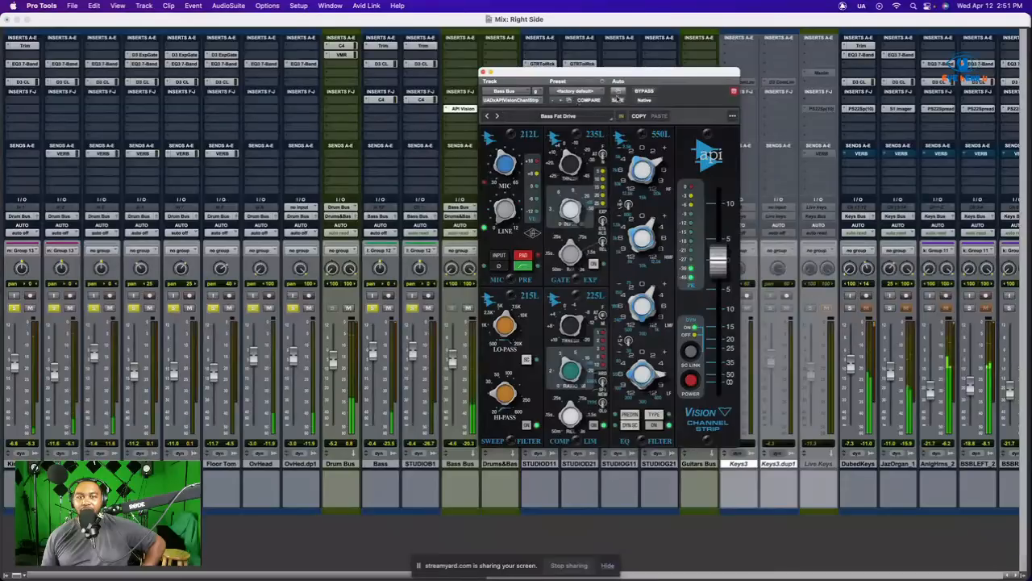
pyautogui.moveTo(603, 75); pyautogui.dragTo(622, 72)
pyautogui.moveTo(669, 68); pyautogui.dragTo(624, 63)
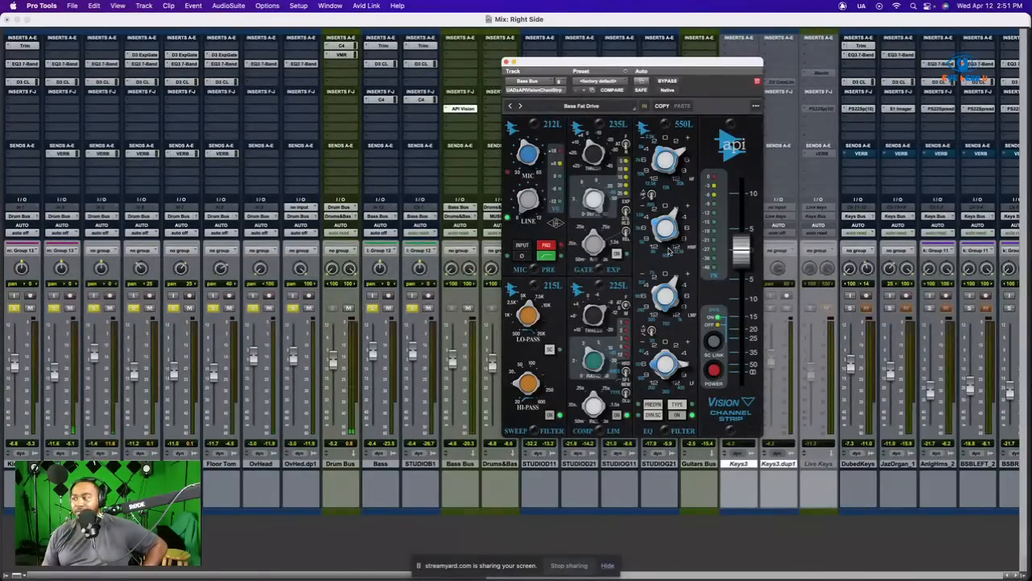
# Raise the STUDIOB1 compressor's gain to 5.0 dB, close it, and lower the Bass Bus fader to -7.8 dB.
pyautogui.click(390, 63)
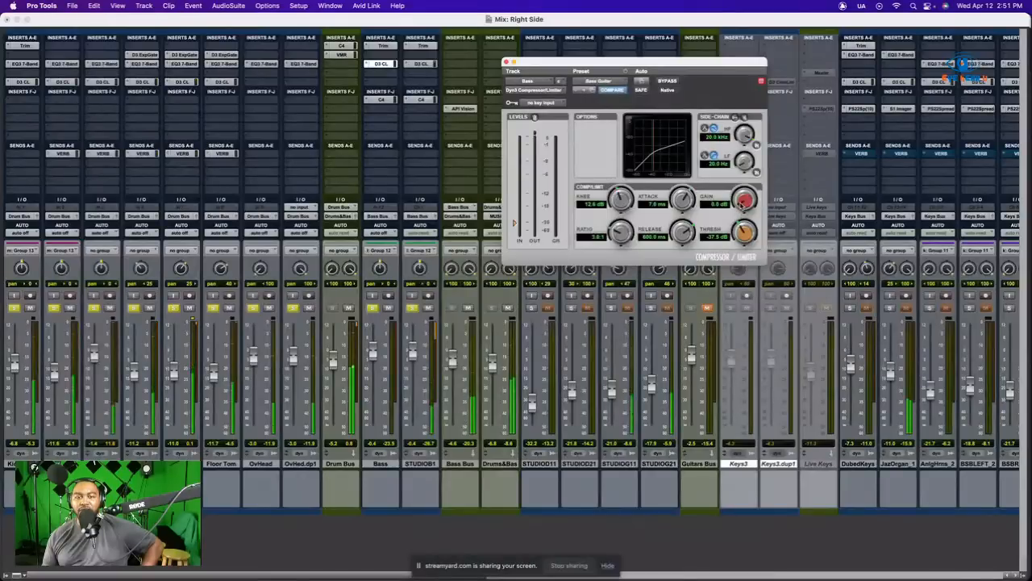
pyautogui.click(421, 63)
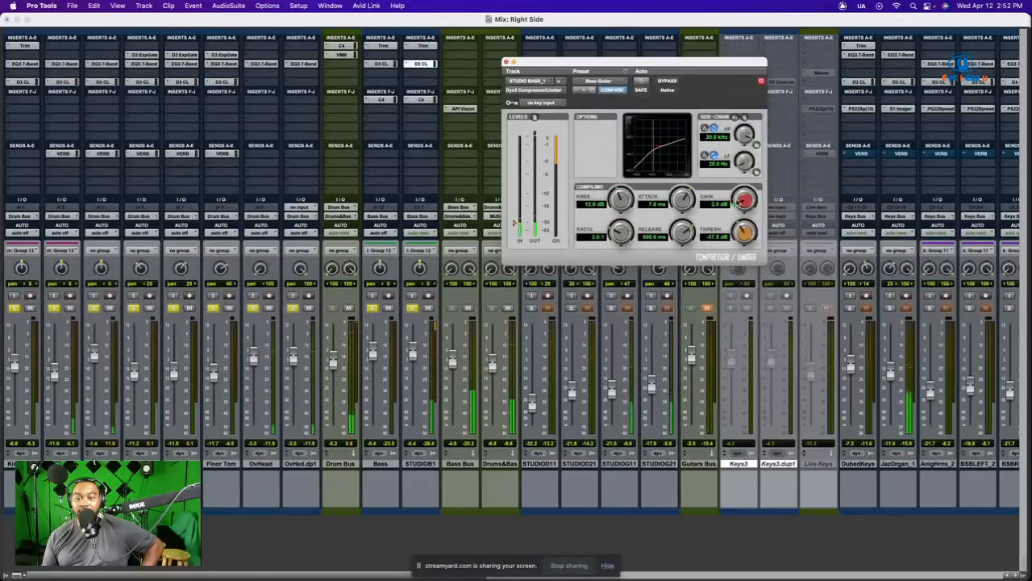
pyautogui.moveTo(743, 201); pyautogui.dragTo(741, 201)
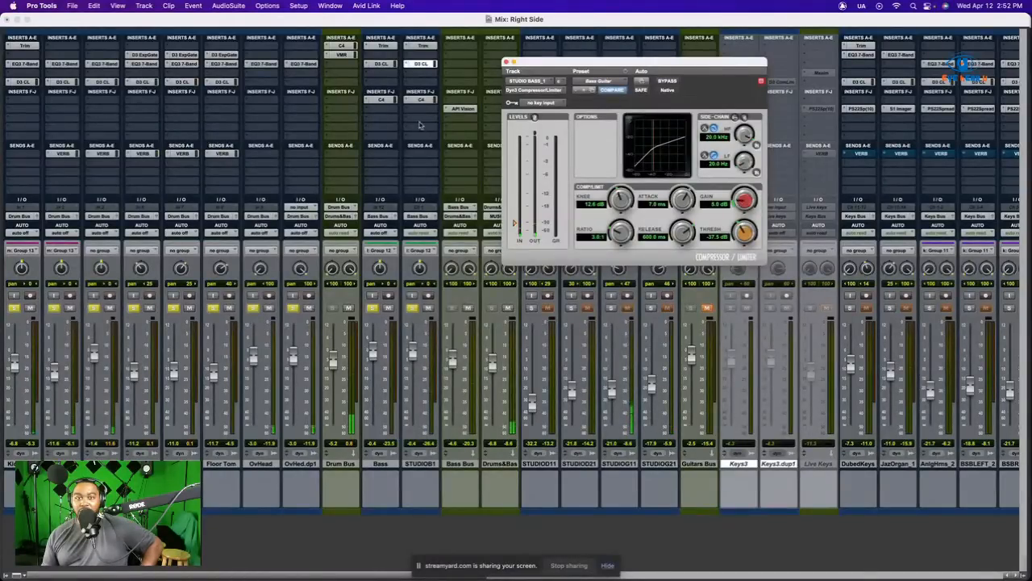
pyautogui.press('space')
pyautogui.click(394, 65)
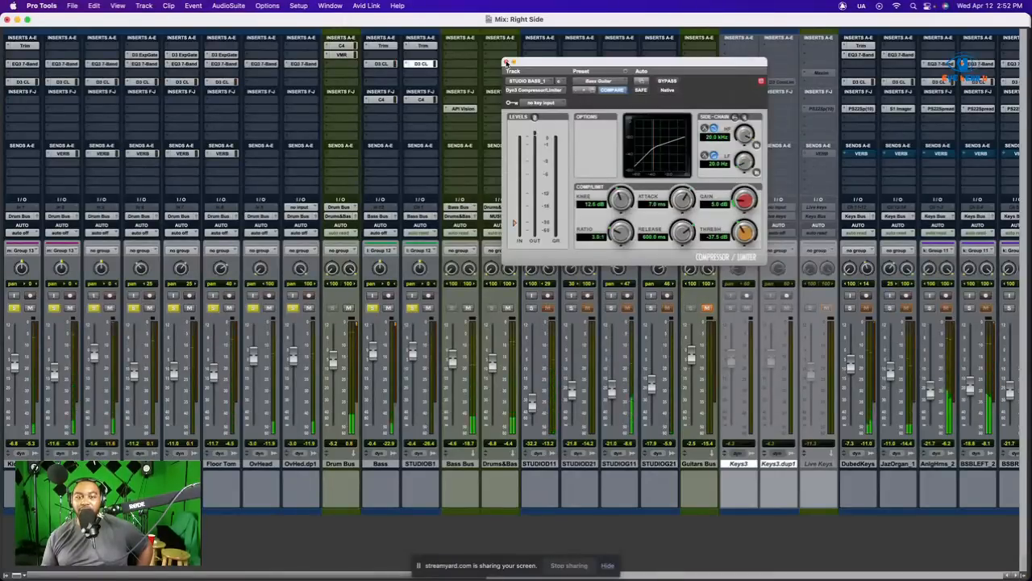
pyautogui.click(506, 62)
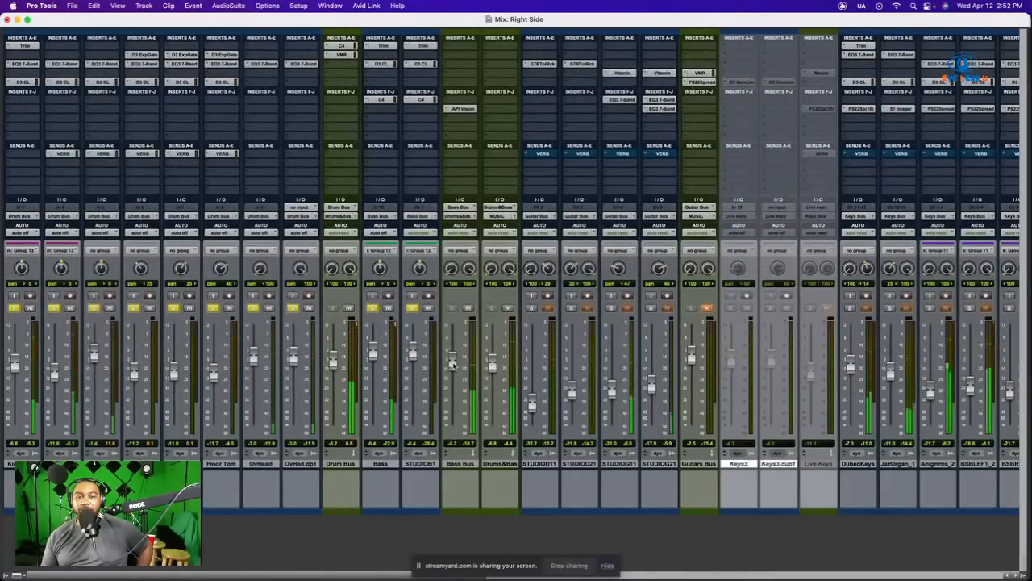
pyautogui.moveTo(452, 363)
pyautogui.mouseDown()
pyautogui.moveTo(452, 427)
pyautogui.moveTo(440, 387)
pyautogui.moveTo(451, 387)
pyautogui.moveTo(455, 367)
pyautogui.mouseUp()
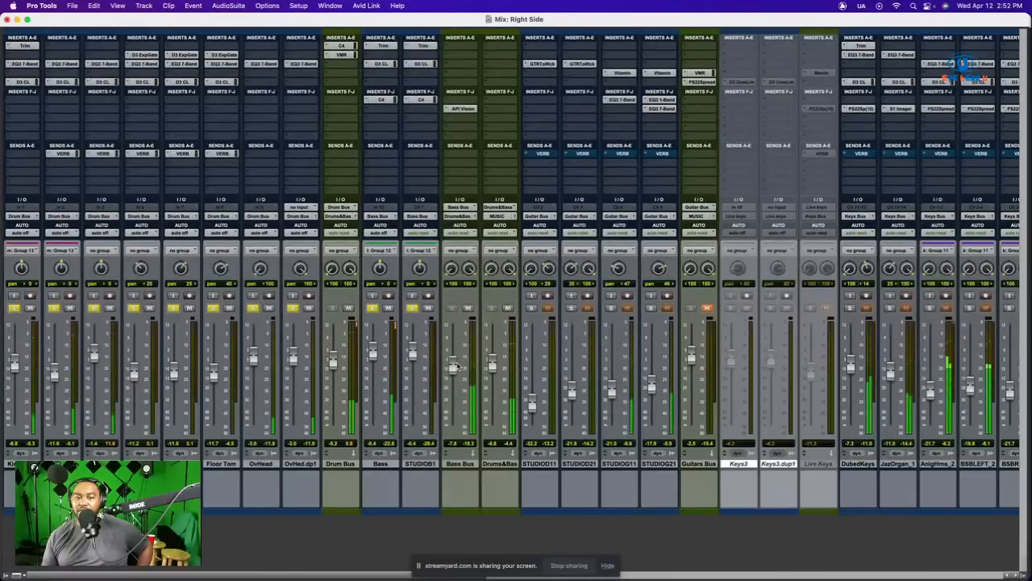
# Move the D3 CL compressors on Bass and STUDIOB1 down one insert slot, leaving the slot above them empty.
pyautogui.click(460, 108)
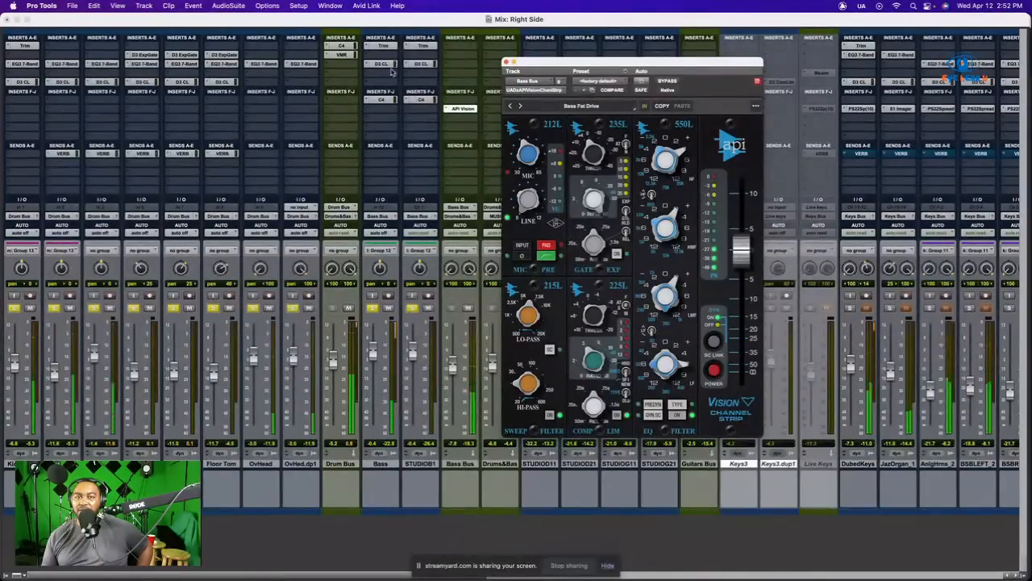
pyautogui.moveTo(388, 66); pyautogui.dragTo(427, 75)
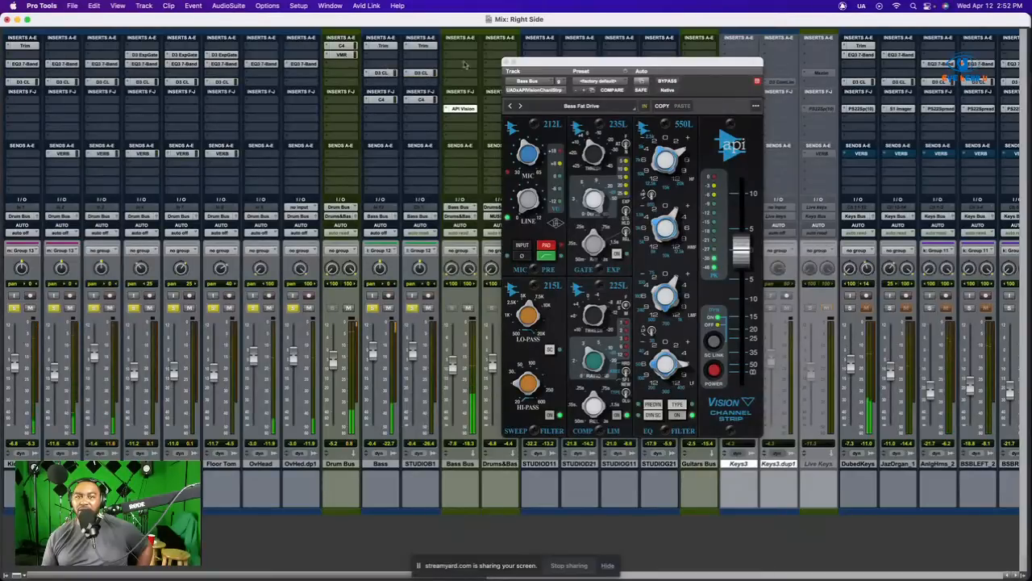
pyautogui.click(506, 62)
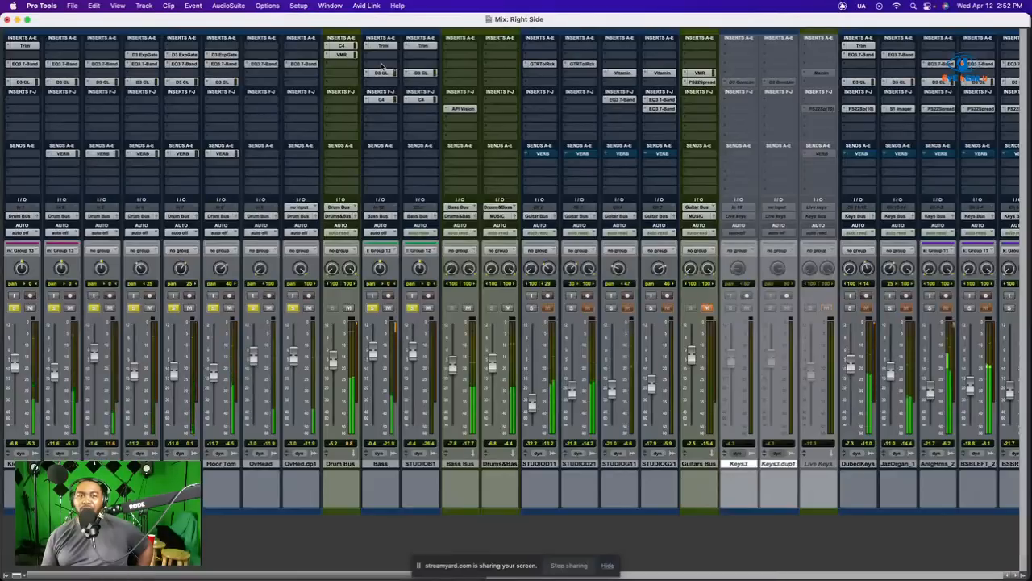
pyautogui.click(381, 66)
pyautogui.moveTo(475, 67)
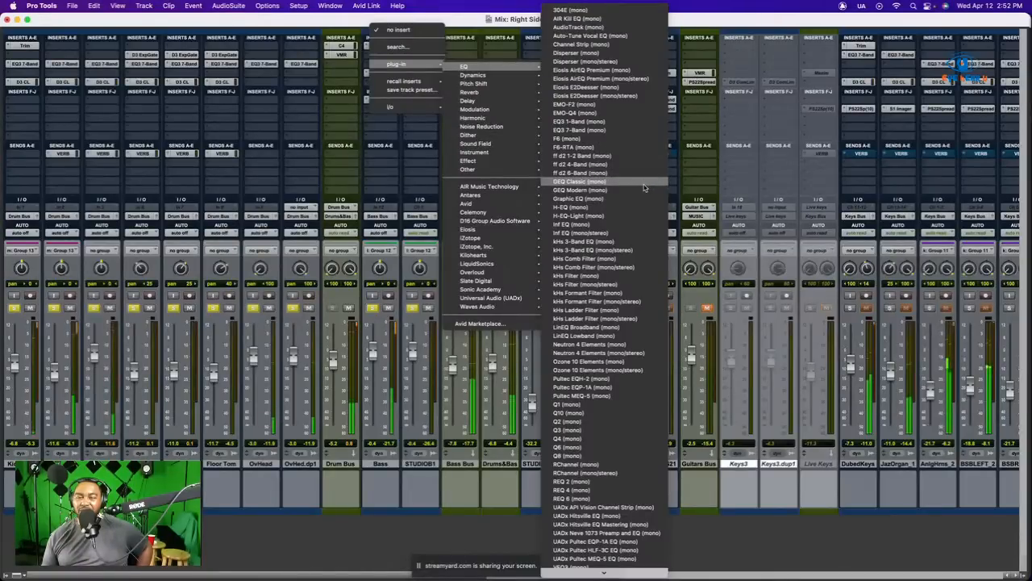
pyautogui.click(578, 182)
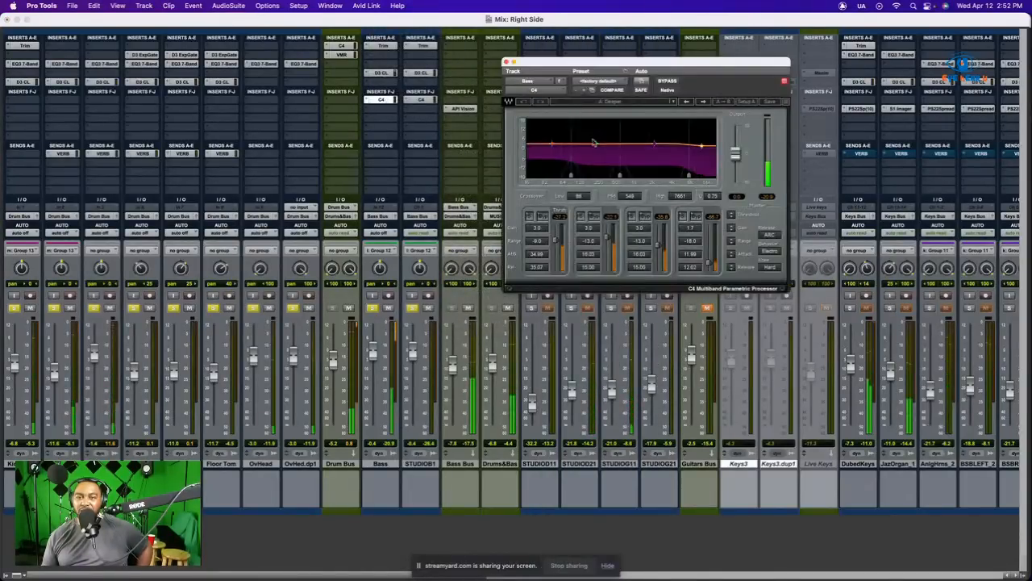
# Raise the gain of the Bass C4's third band to 6.7 dB, widen it with a 190 Hz lower crossover, boost the high band, and close it.
pyautogui.moveTo(705, 154); pyautogui.dragTo(702, 144)
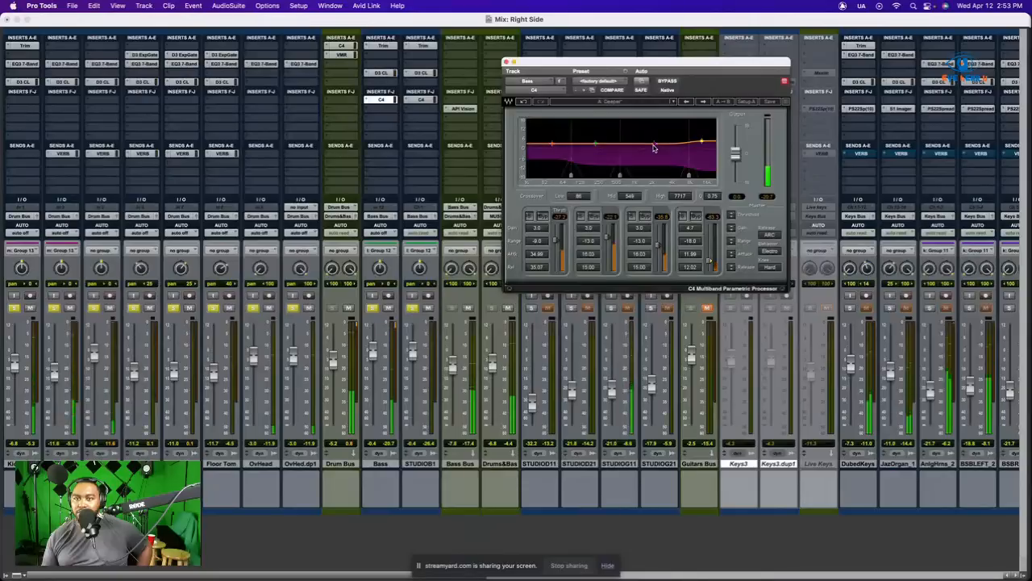
pyautogui.moveTo(654, 145); pyautogui.dragTo(655, 120)
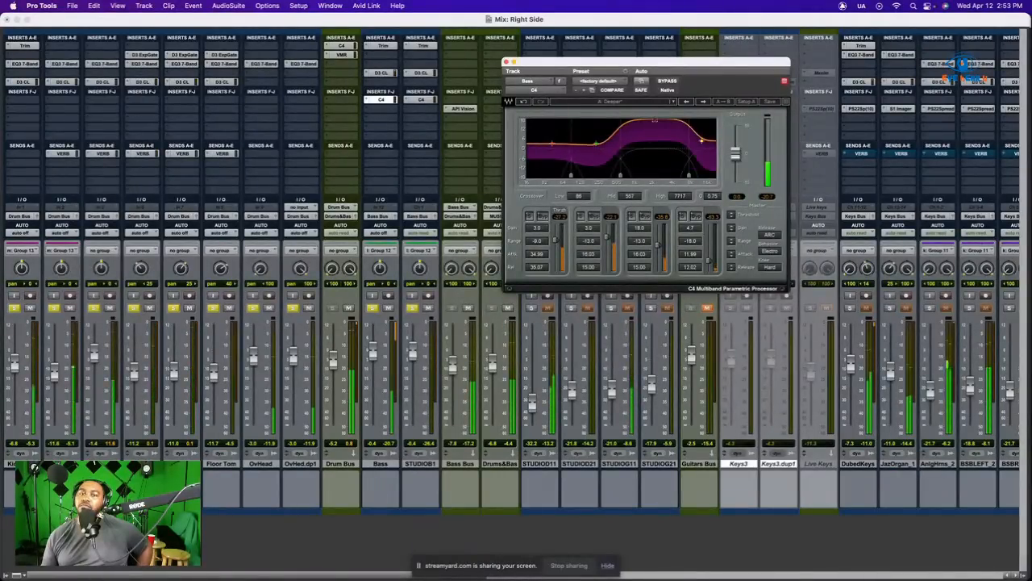
pyautogui.moveTo(633, 120); pyautogui.dragTo(640, 120)
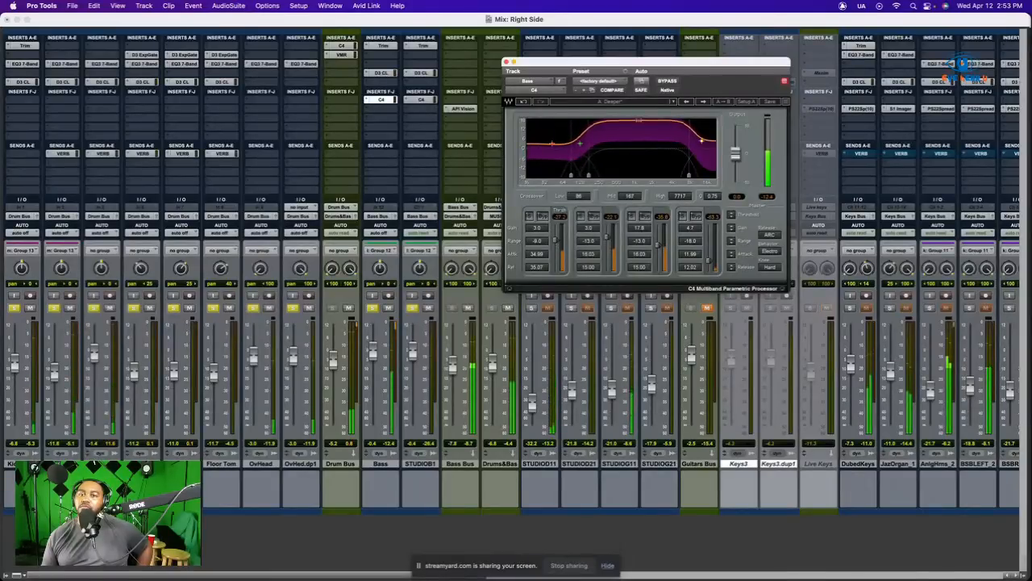
pyautogui.moveTo(641, 122)
pyautogui.mouseDown()
pyautogui.moveTo(640, 140)
pyautogui.moveTo(697, 141)
pyautogui.mouseUp()
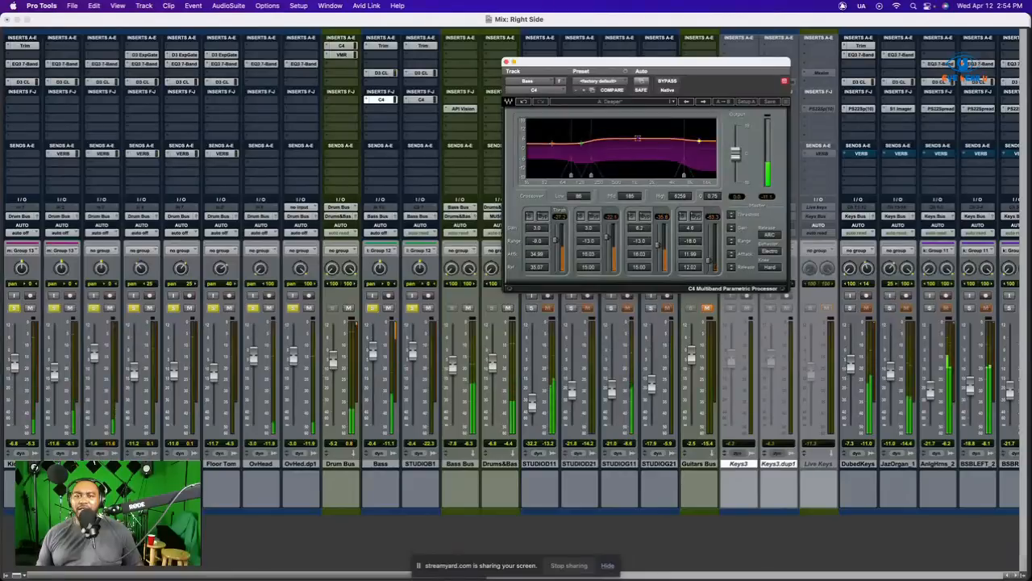
pyautogui.moveTo(637, 138); pyautogui.dragTo(637, 137)
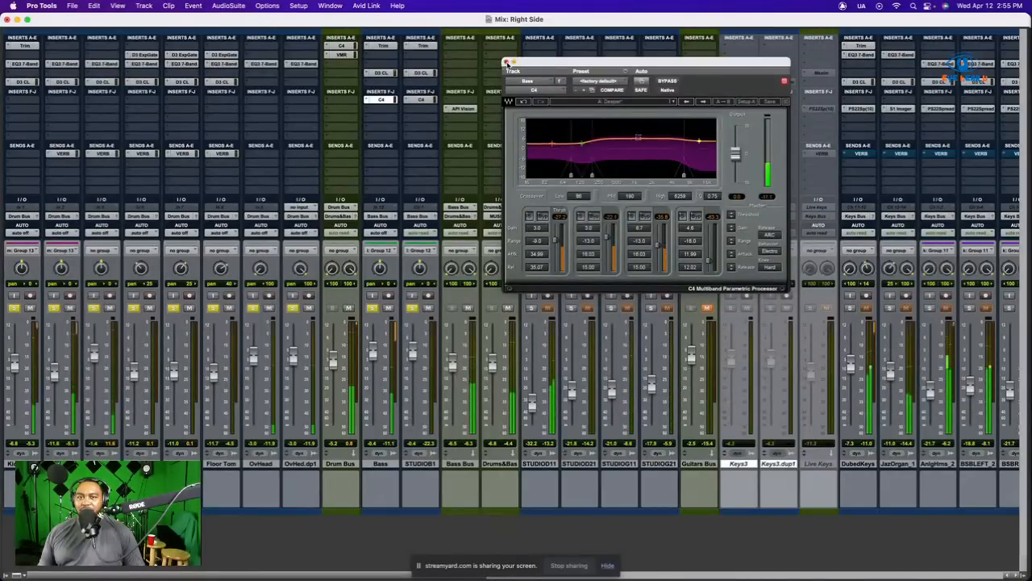
pyautogui.click(506, 63)
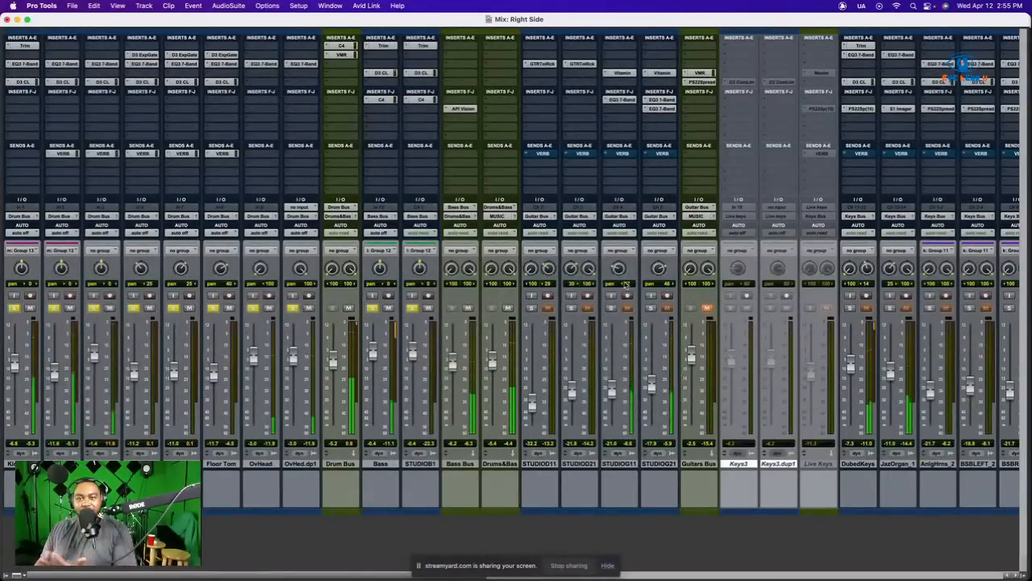
# Lower the VERB return fader to -2.5 dB.
pyautogui.hscroll(15, 493, 366)
pyautogui.hscroll(5, 629, 287)
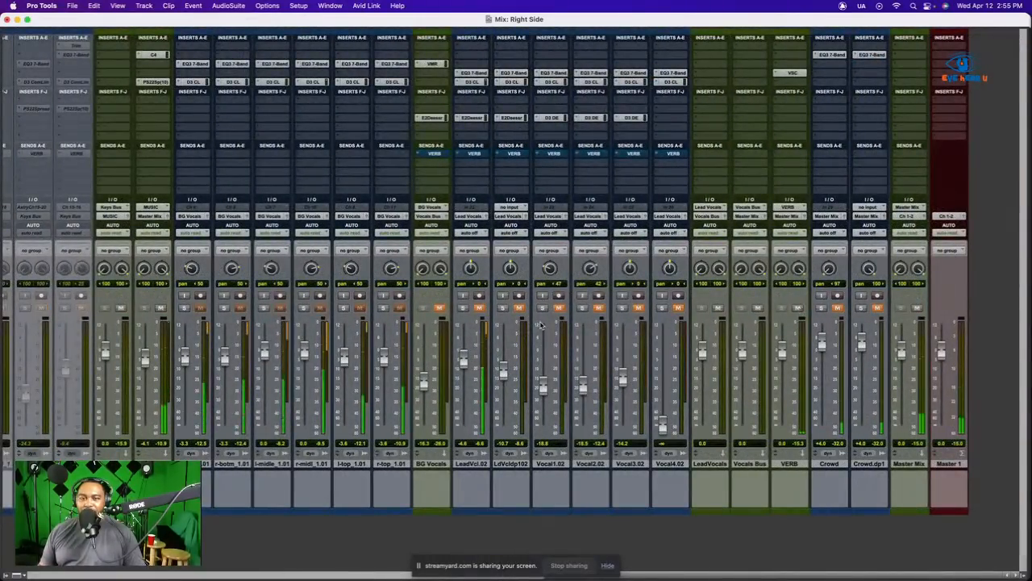
pyautogui.hscroll(-15, 542, 325)
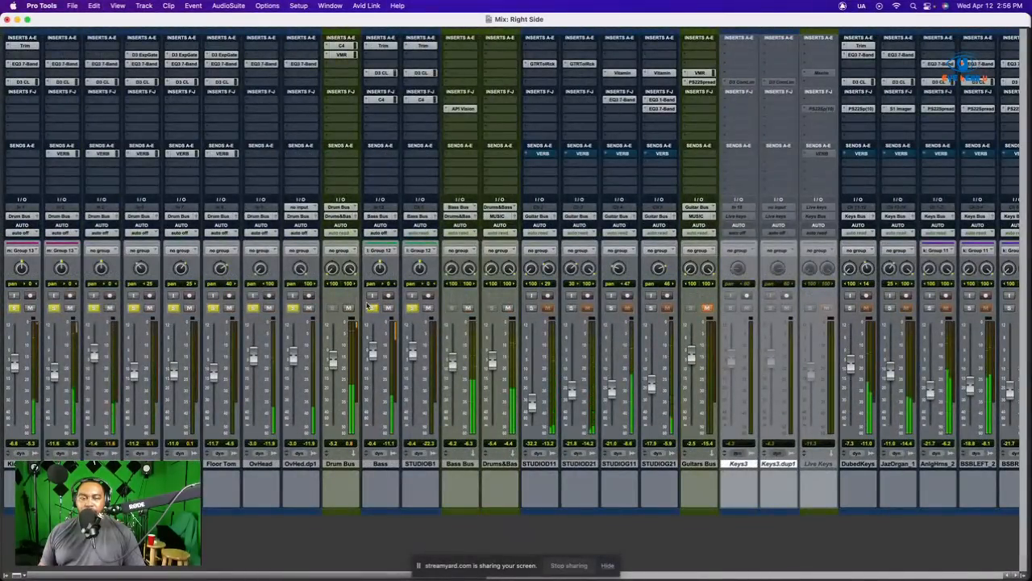
pyautogui.hscroll(1, 521, 267)
pyautogui.hscroll(15, 521, 267)
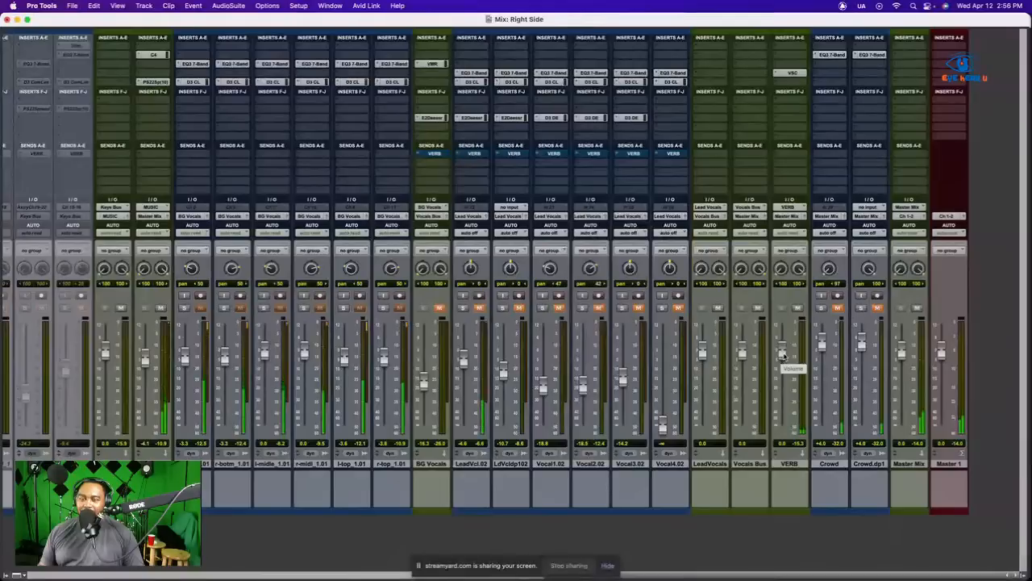
pyautogui.moveTo(782, 355); pyautogui.dragTo(783, 360)
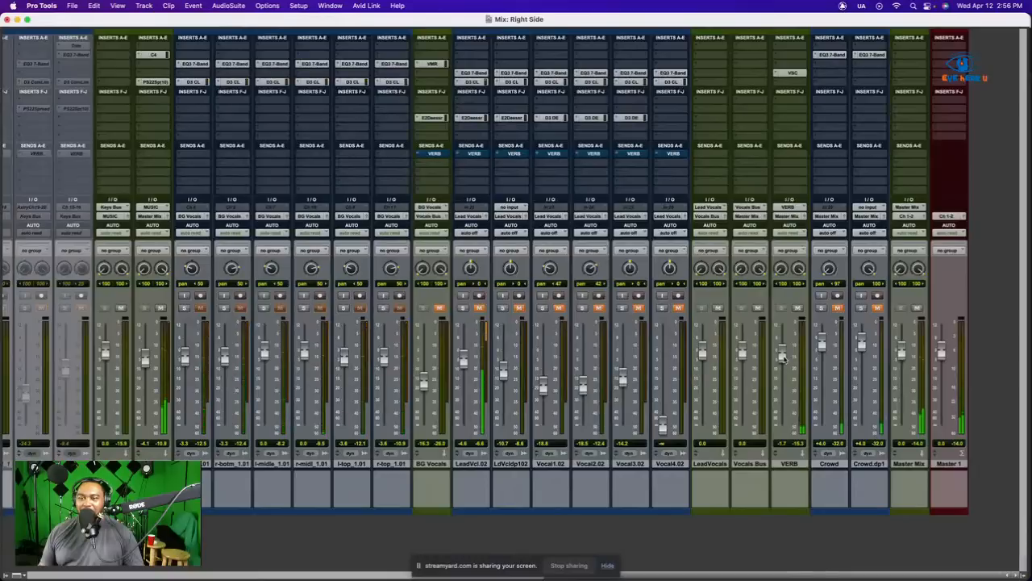
pyautogui.moveTo(782, 359); pyautogui.dragTo(782, 360)
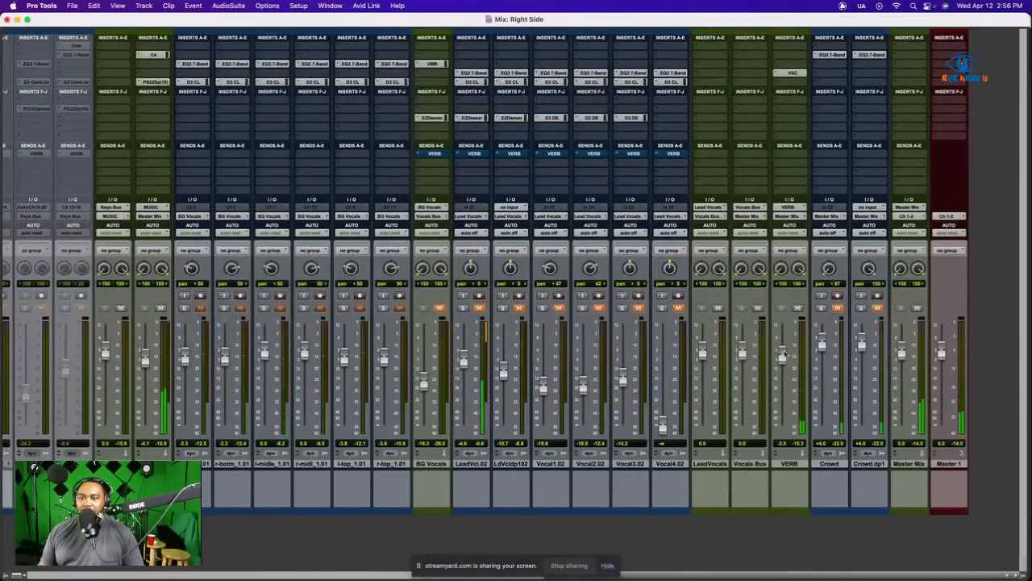
pyautogui.moveTo(826, 270); pyautogui.dragTo(826, 298)
# Unmute the Guitars Bus and lower it to -6.6 dB, with STUDIOD11 soloed and raised to -22.8 dB.
pyautogui.hscroll(-10, 826, 299)
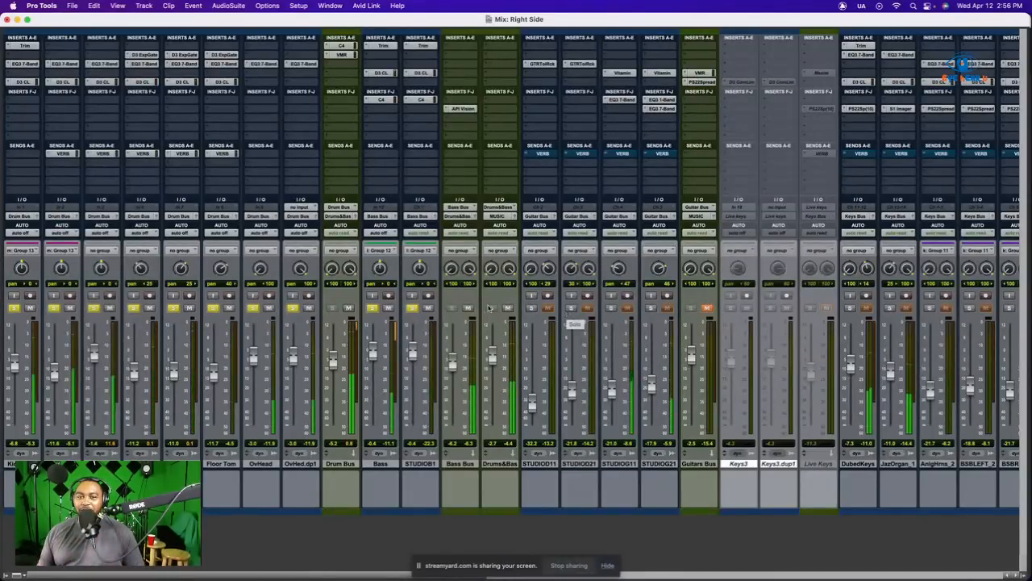
pyautogui.click(707, 309)
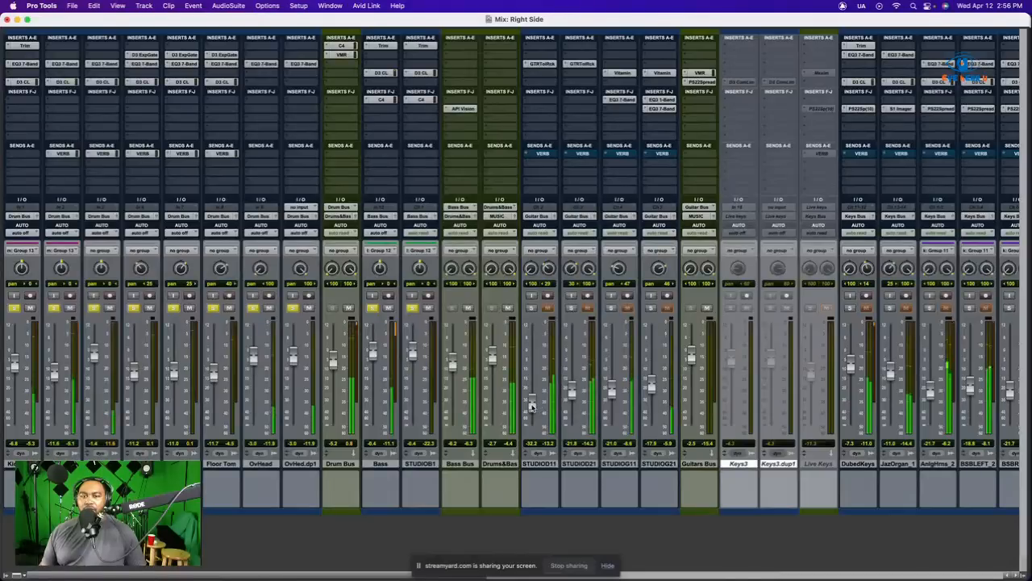
pyautogui.click(531, 308)
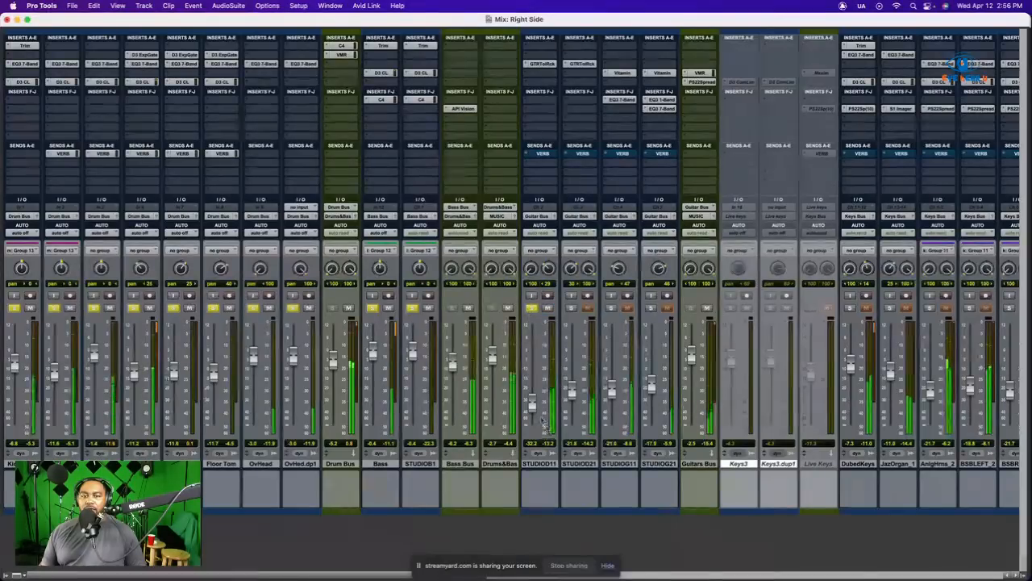
pyautogui.moveTo(535, 408); pyautogui.dragTo(536, 401)
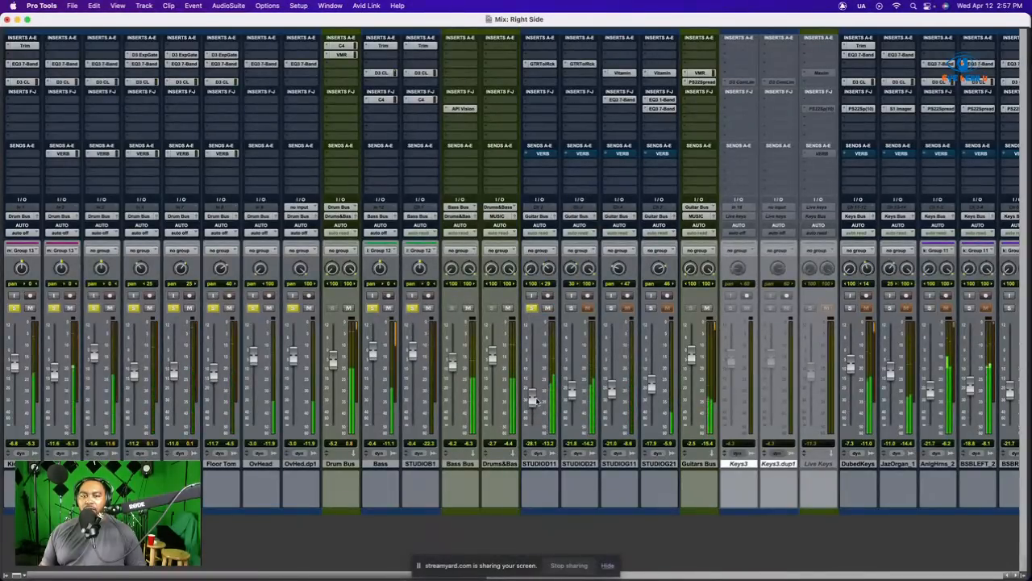
pyautogui.moveTo(691, 356); pyautogui.dragTo(692, 365)
pyautogui.moveTo(531, 400); pyautogui.dragTo(531, 393)
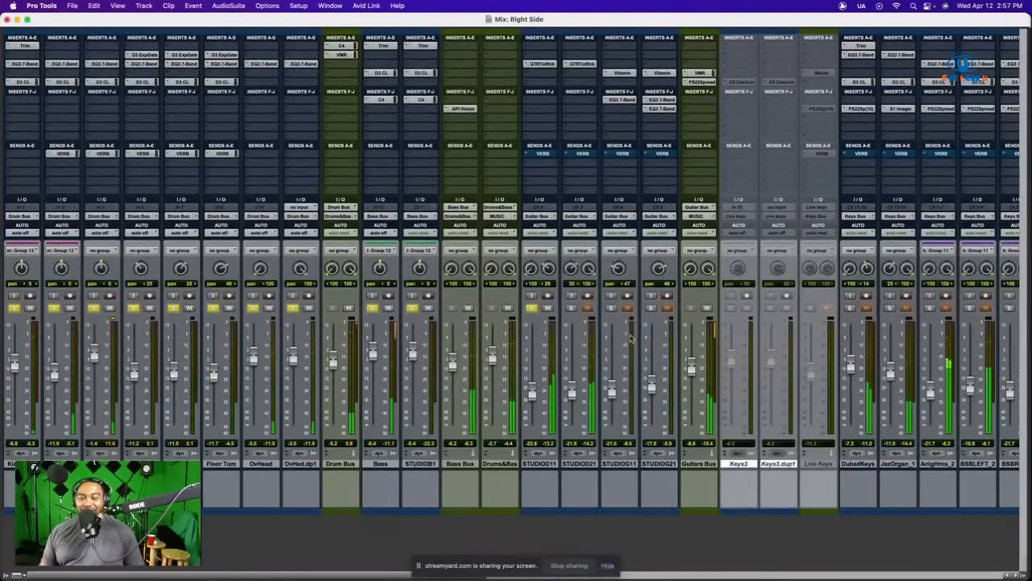
# Add STUDIOD21 and STUDIOG11 to the solo, then balance STUDIOD11 at -25.6 dB, STUDIOD21 at -22.2 dB and STUDIOG11 at -21.0 dB.
pyautogui.click(572, 310)
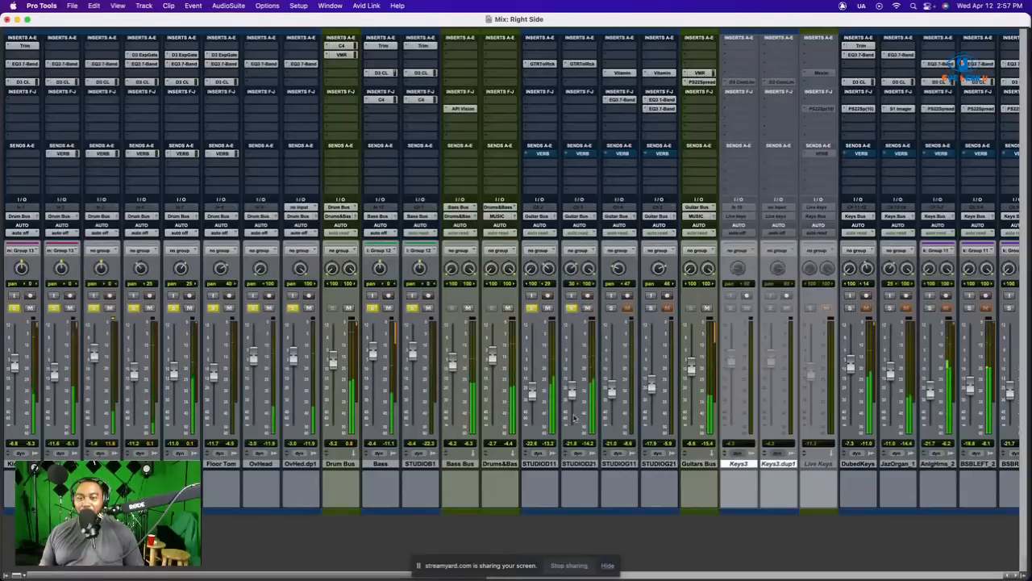
pyautogui.moveTo(573, 394)
pyautogui.mouseDown()
pyautogui.moveTo(530, 394)
pyautogui.moveTo(572, 391)
pyautogui.mouseUp()
pyautogui.click(611, 308)
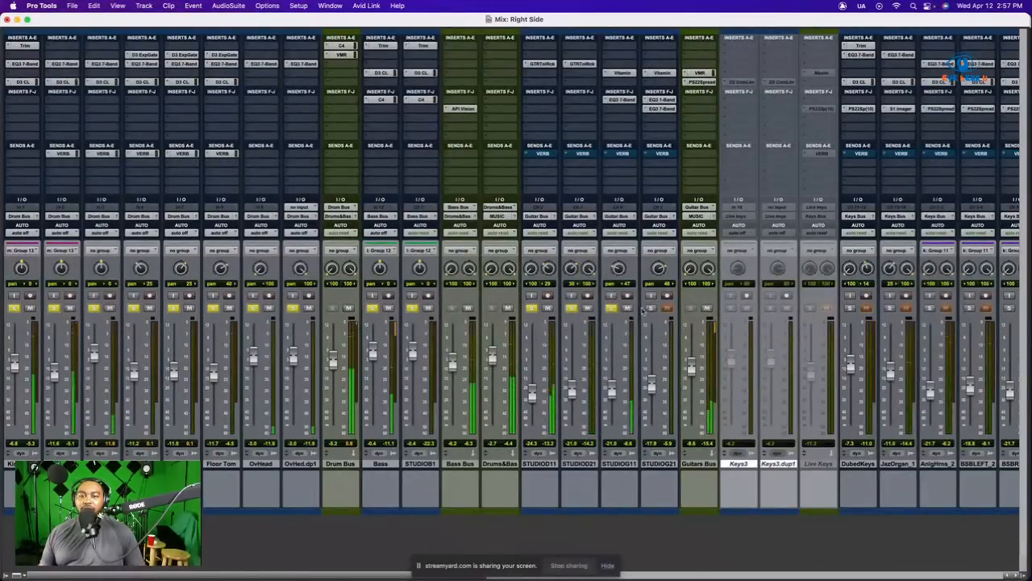
pyautogui.moveTo(612, 386); pyautogui.dragTo(613, 389)
pyautogui.moveTo(691, 369); pyautogui.dragTo(692, 364)
pyautogui.moveTo(531, 393); pyautogui.dragTo(572, 393)
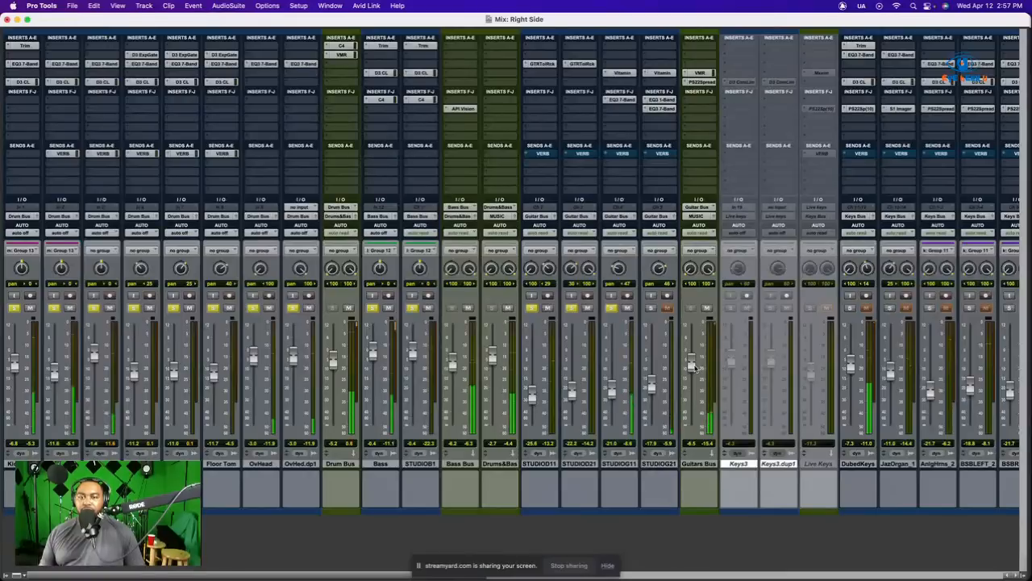
# Balance the guitars against the bass by raising the Guitars Bus to about -4.8 dB and the Bass Bus to -2.2 dB.
pyautogui.moveTo(692, 366); pyautogui.dragTo(691, 360)
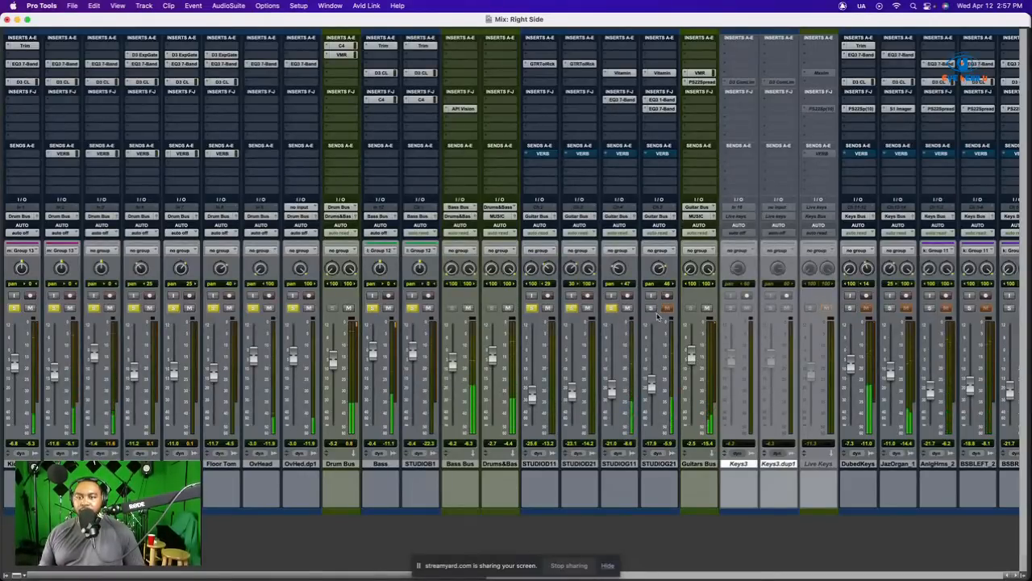
pyautogui.moveTo(693, 357); pyautogui.dragTo(691, 363)
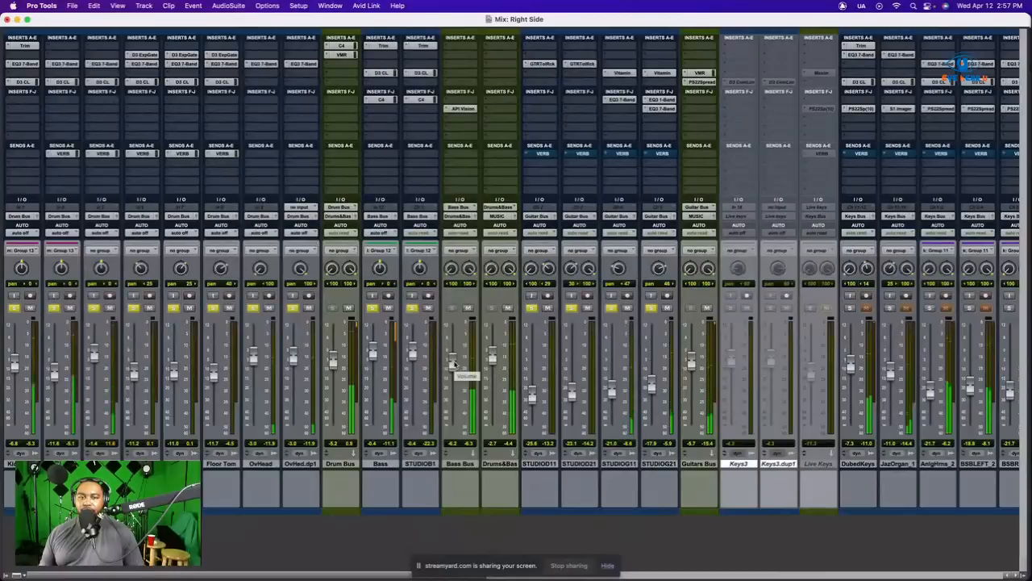
pyautogui.moveTo(454, 363); pyautogui.dragTo(455, 355)
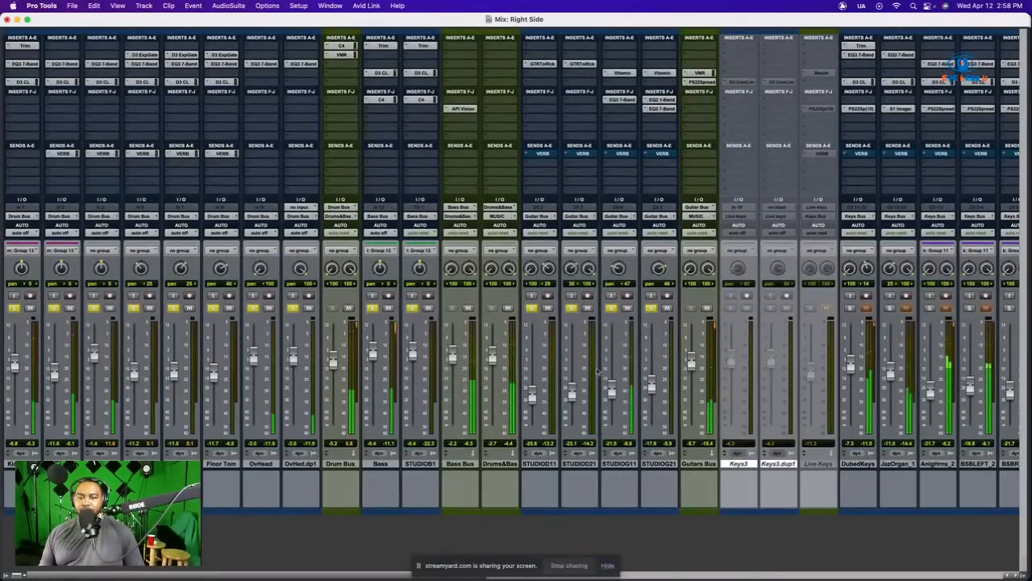
pyautogui.moveTo(690, 366); pyautogui.dragTo(691, 363)
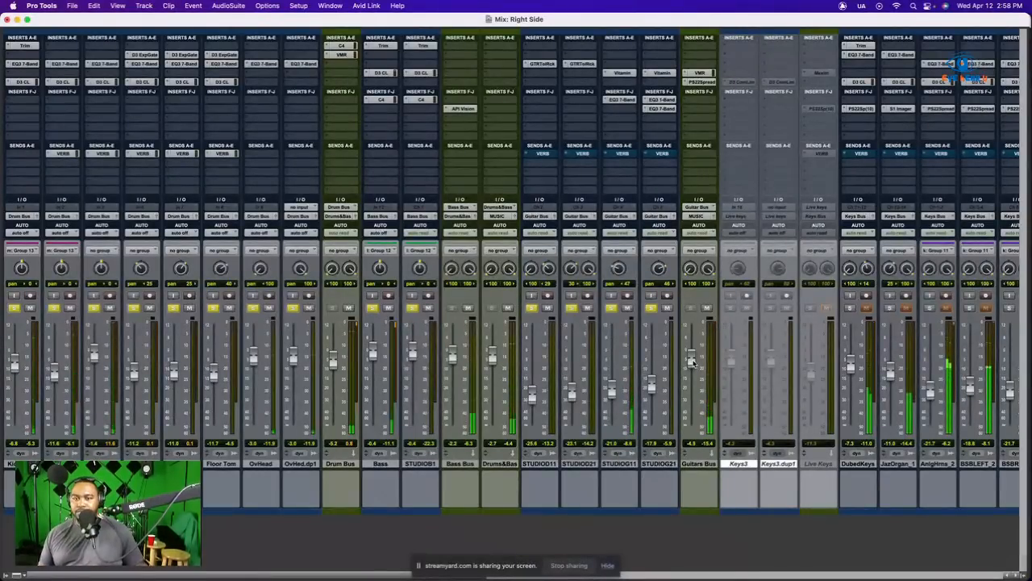
# Unmute the VERB sends on the four guitar tracks STUDIOD11, STUDIOD21, STUDIOG11 and STUDIOG21.
pyautogui.hscroll(5, 704, 334)
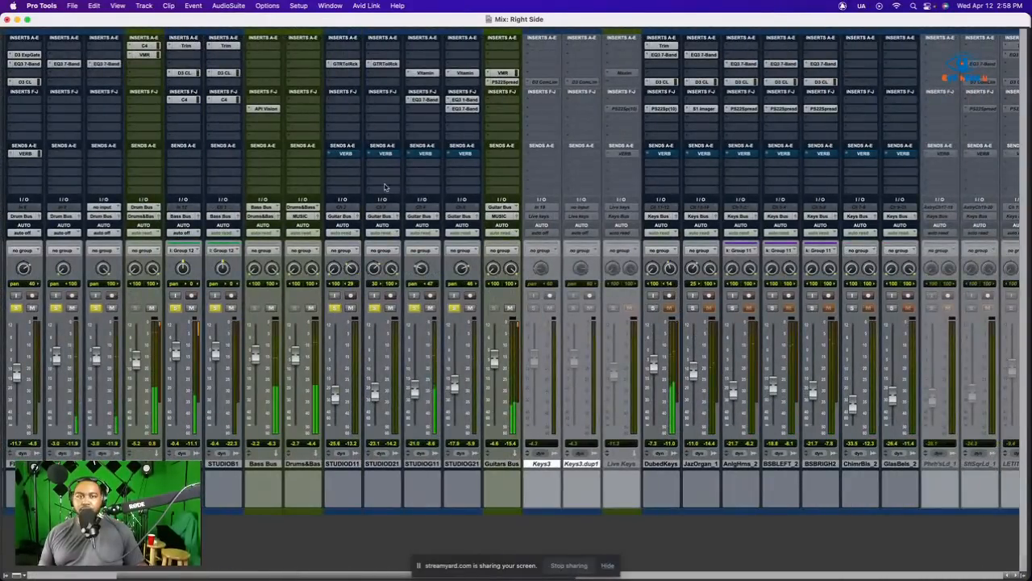
pyautogui.rightClick(337, 153)
pyautogui.click(376, 158)
pyautogui.rightClick(378, 154)
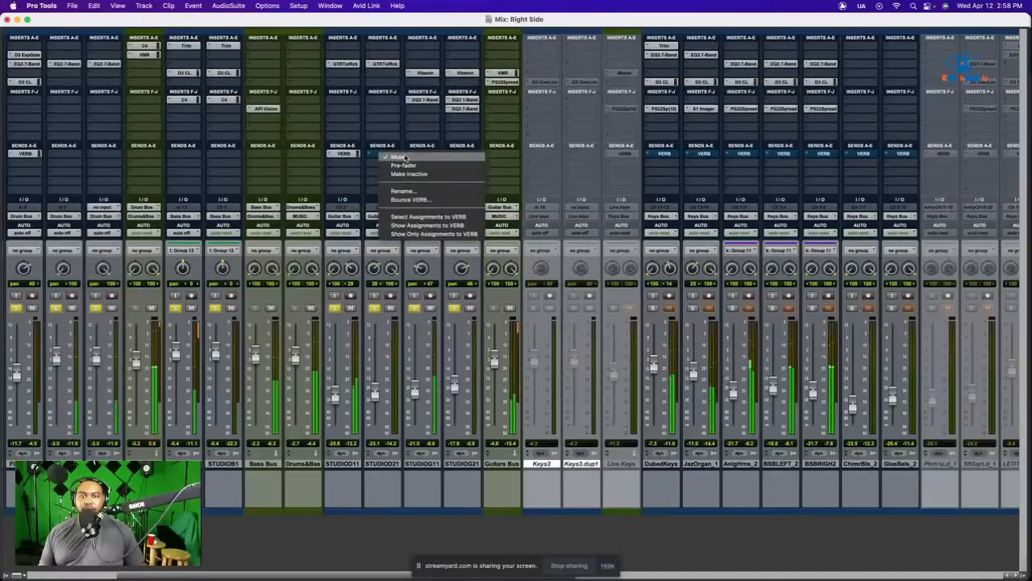
pyautogui.click(406, 159)
pyautogui.rightClick(419, 153)
pyautogui.click(444, 158)
pyautogui.rightClick(458, 153)
pyautogui.click(483, 159)
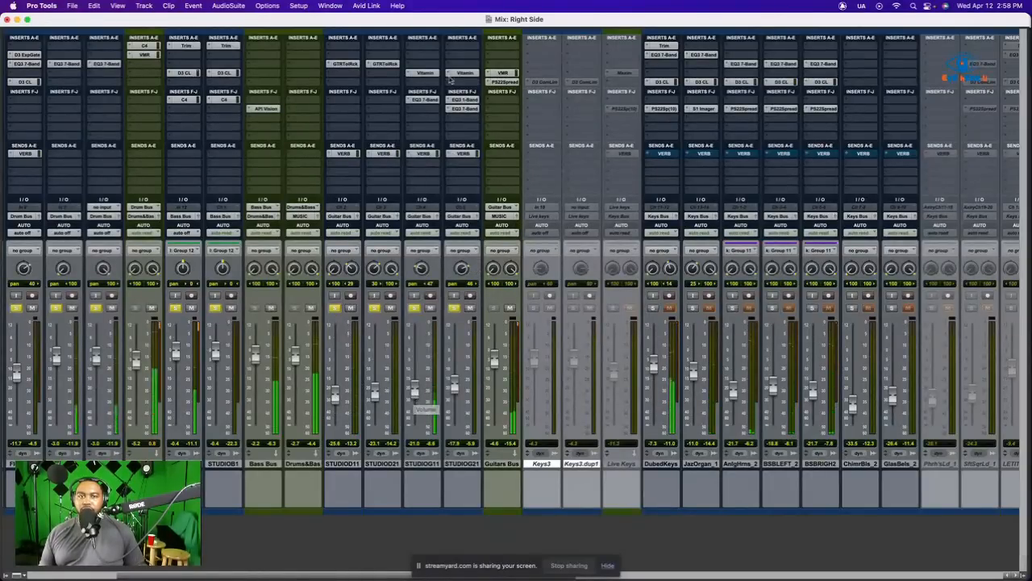
# Review the GTR Tool Rack pedal settings on the STUDIOD11 and STUDIOD21 distortion guitars.
pyautogui.click(346, 64)
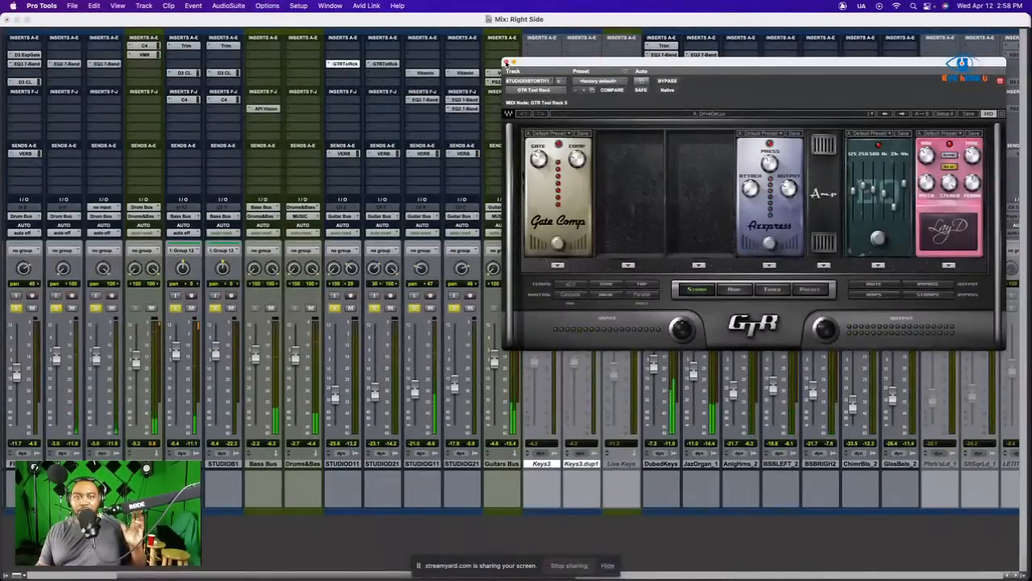
pyautogui.click(505, 62)
pyautogui.click(385, 64)
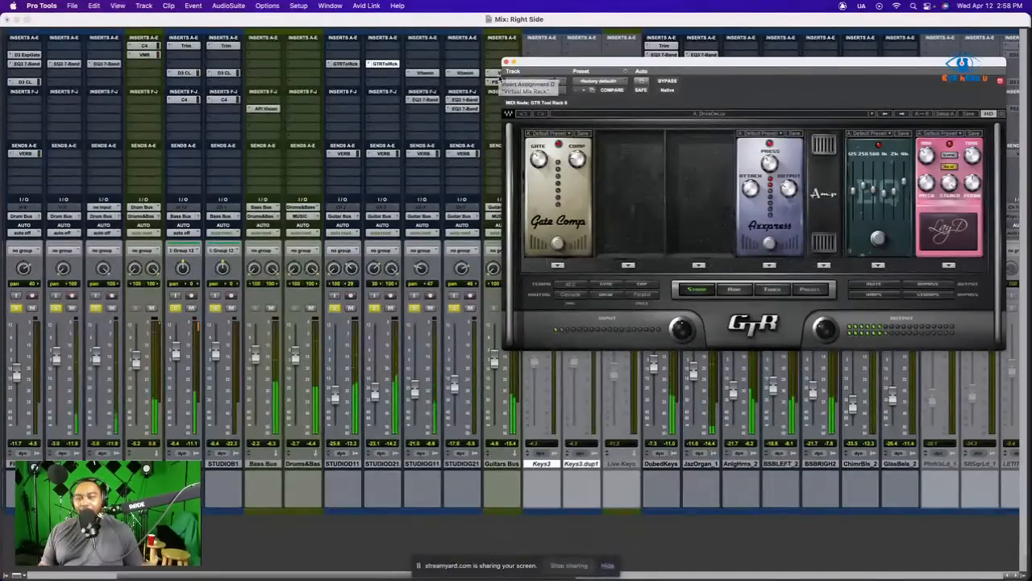
pyautogui.click(506, 62)
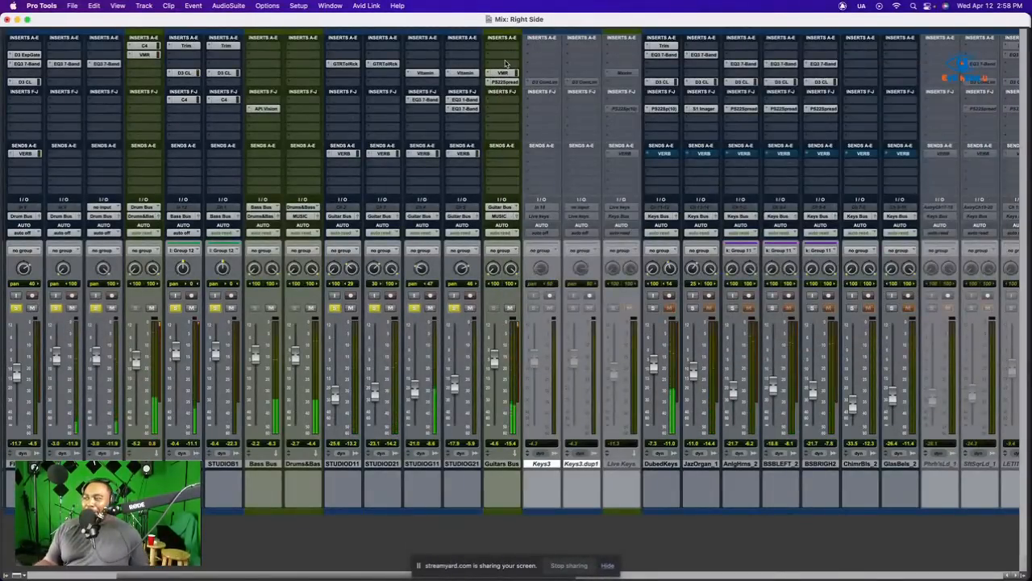
# Review the Vitamin and EQ3 settings on the STUDIOG11 and STUDIOG21 guitar tracks, then close the plug-ins.
pyautogui.click(431, 74)
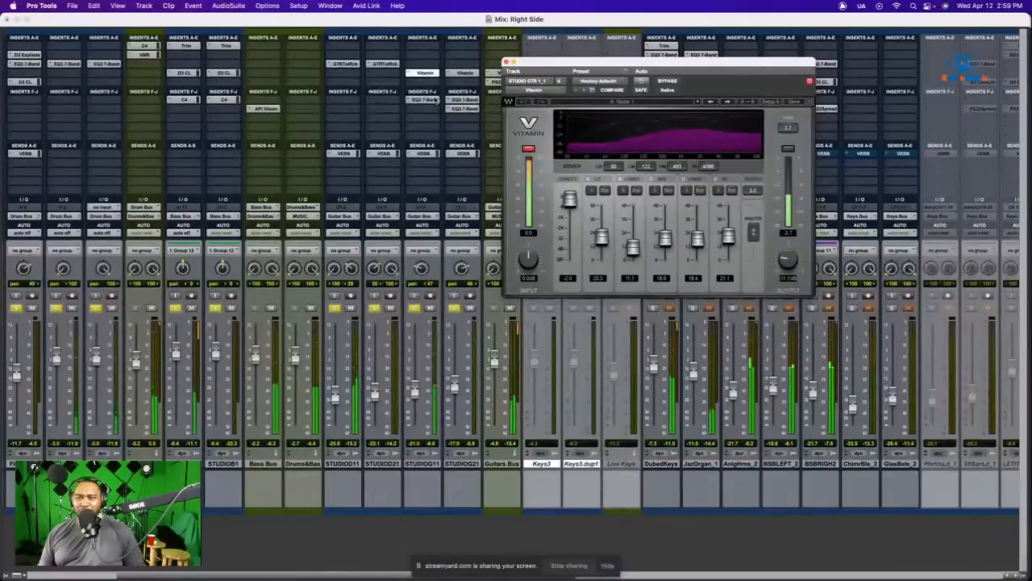
pyautogui.click(436, 100)
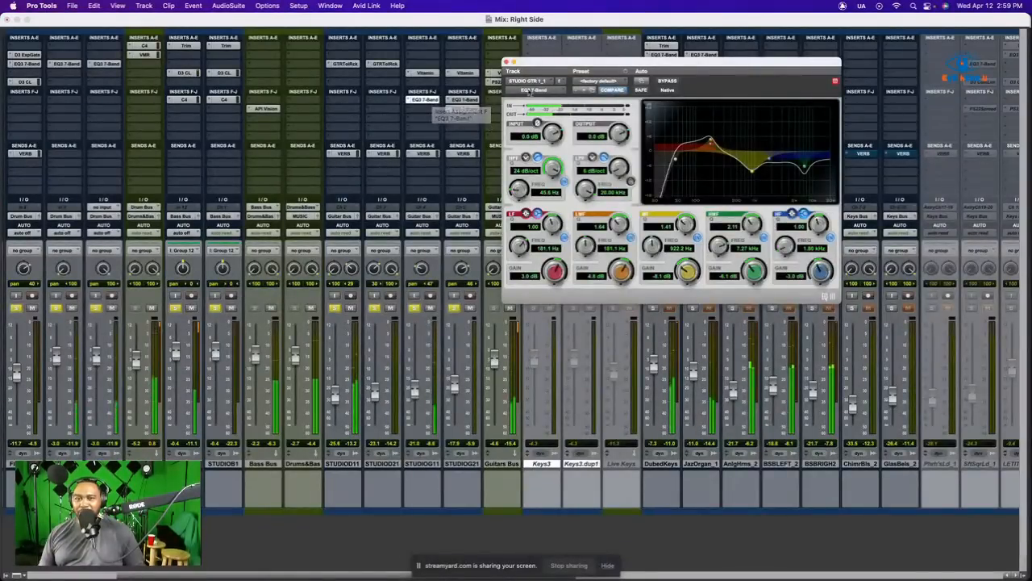
pyautogui.click(505, 62)
pyautogui.click(464, 100)
pyautogui.click(505, 62)
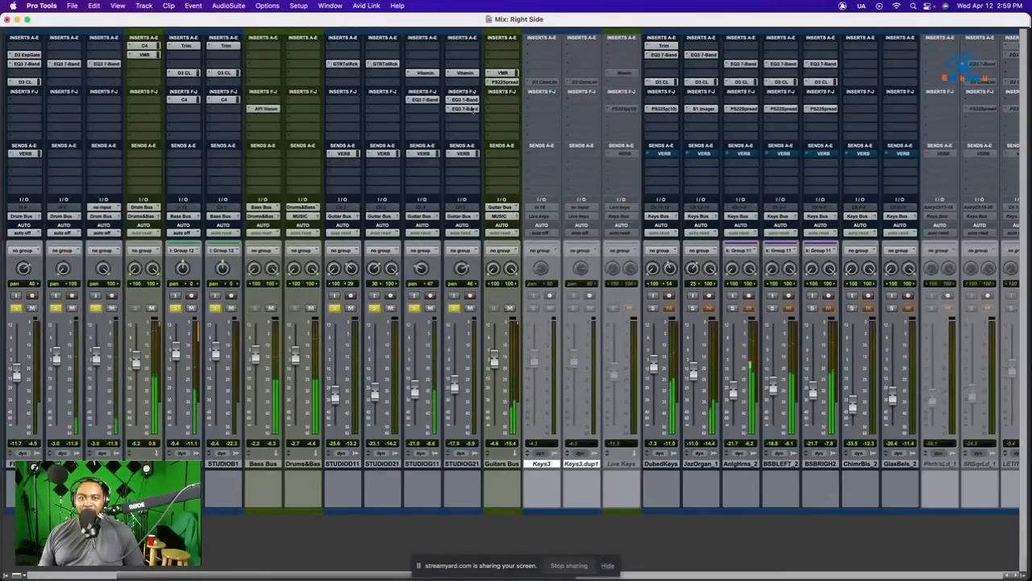
pyautogui.click(464, 108)
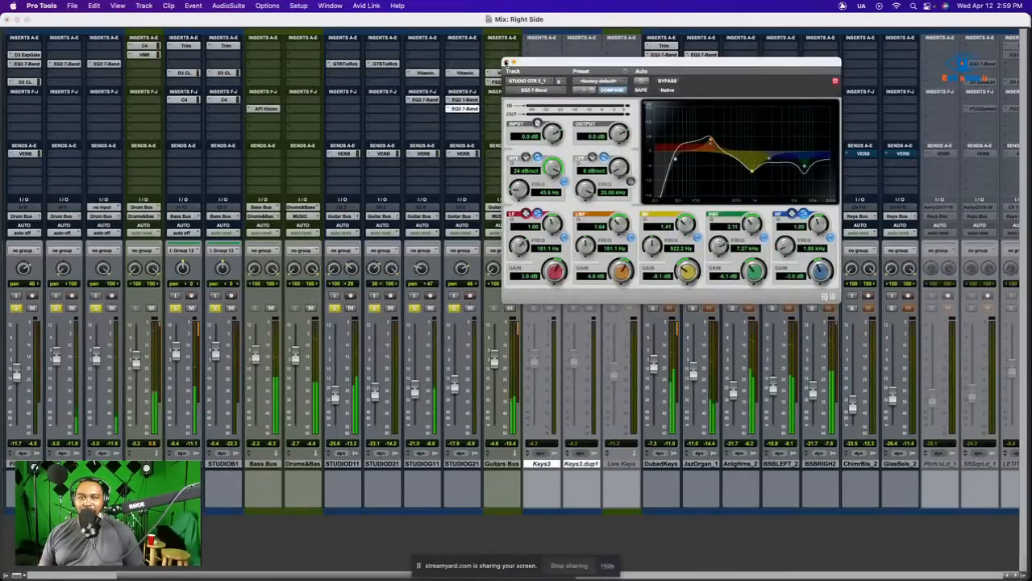
pyautogui.click(506, 62)
pyautogui.click(467, 73)
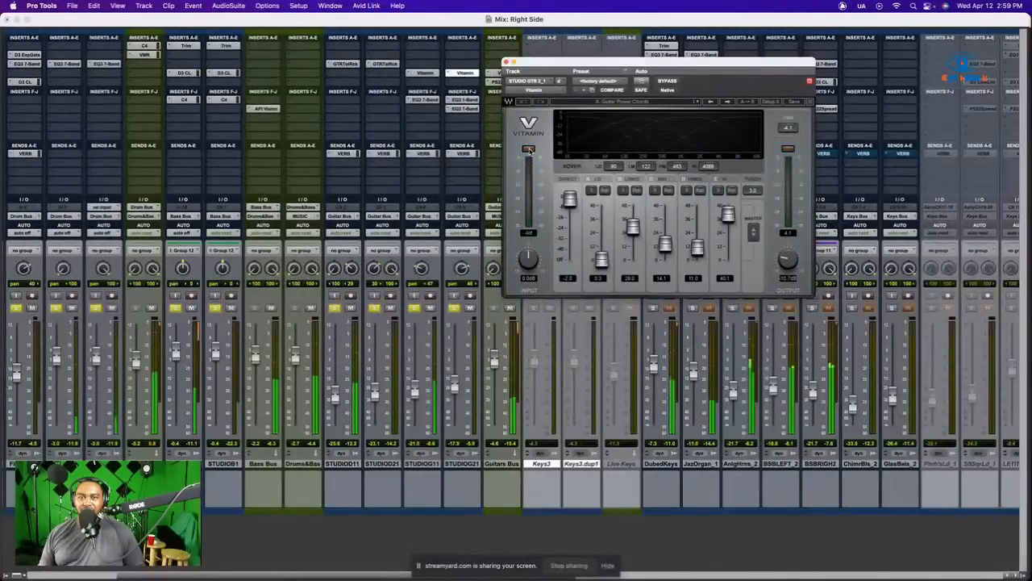
pyautogui.click(506, 63)
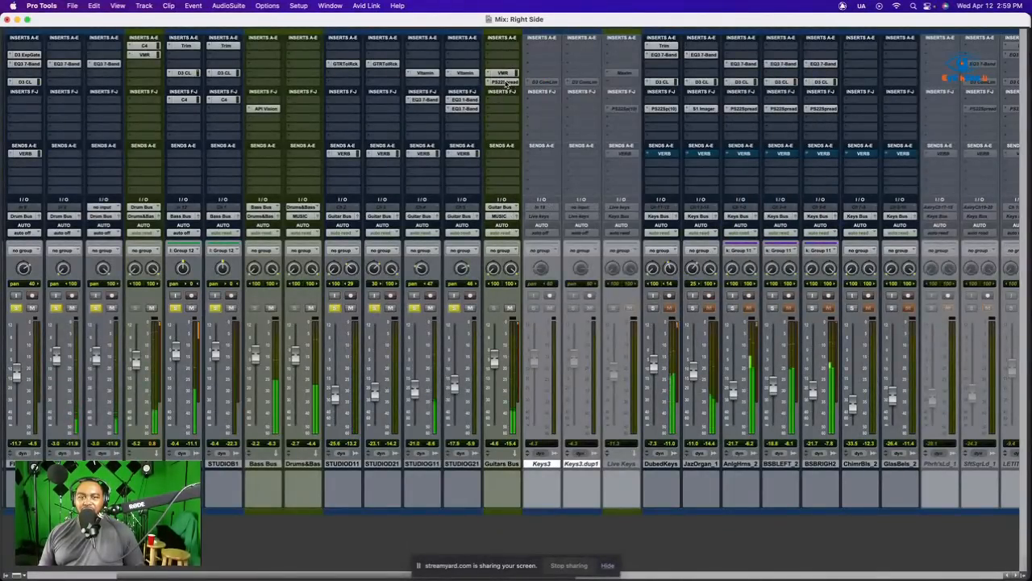
# Review the PS22 Spread settings on the Guitars Bus, then close the plug-in.
pyautogui.click(504, 82)
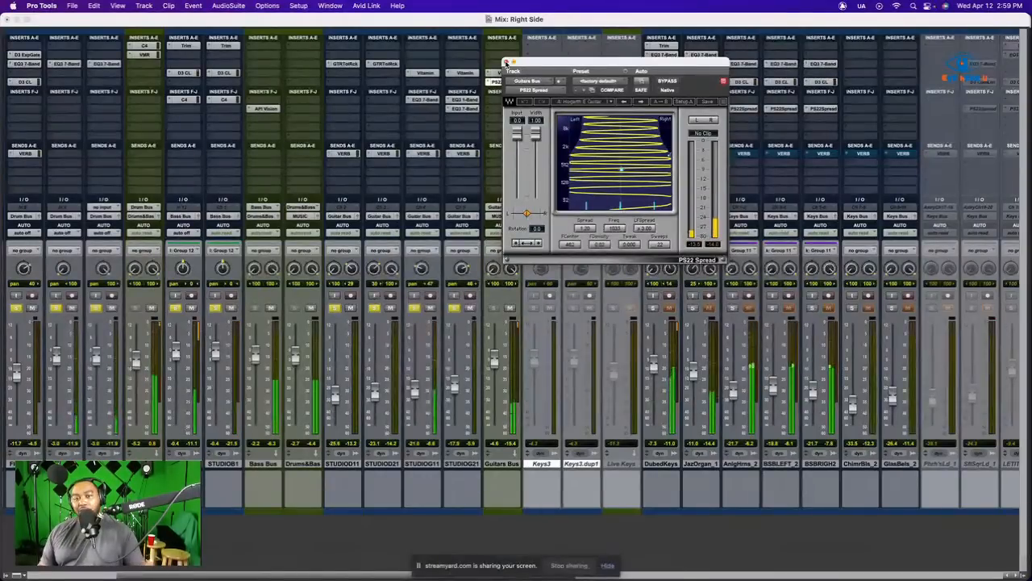
pyautogui.click(505, 62)
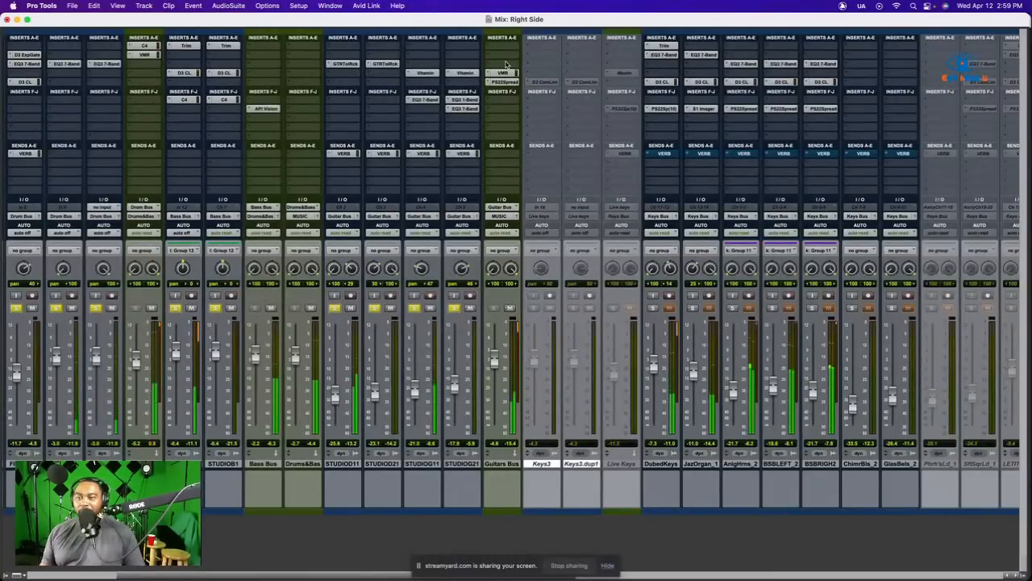
# Solo the DubedKeys track and lower its level to -8.9 dB.
pyautogui.hscroll(3, 653, 177)
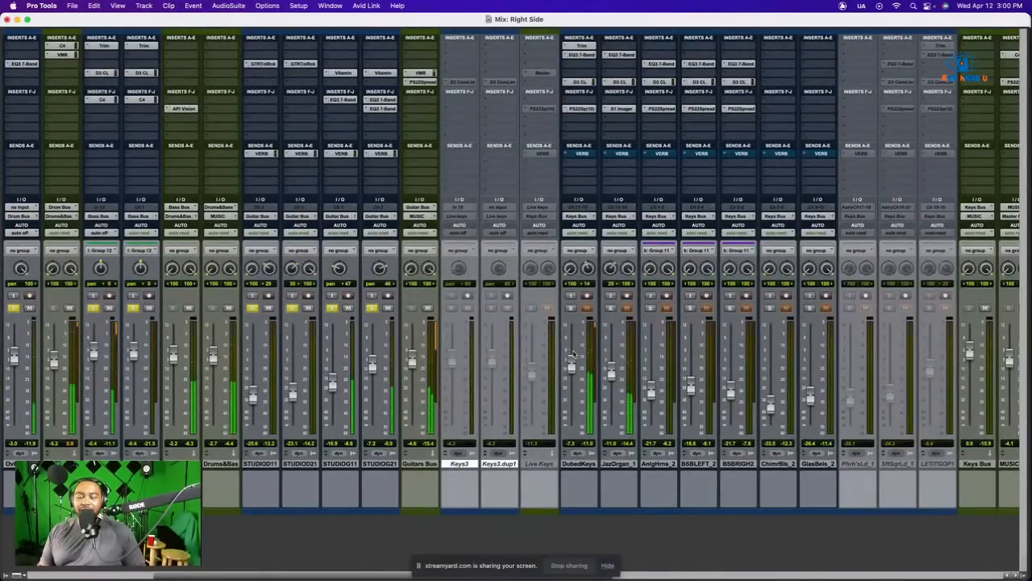
pyautogui.click(571, 308)
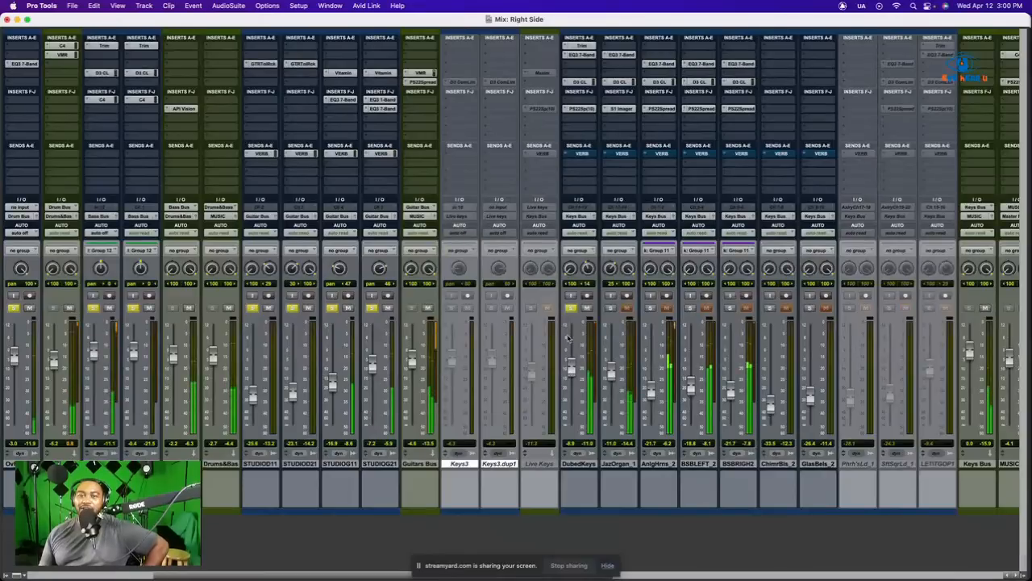
# Unmute the VERB sends on the seven active keys tracks, from DubedKeys and JazOrgan_1 through ChimrBls_2 and GlasBels_2.
pyautogui.rightClick(588, 154)
pyautogui.click(617, 157)
pyautogui.rightClick(620, 153)
pyautogui.click(650, 158)
pyautogui.rightClick(661, 153)
pyautogui.click(714, 161)
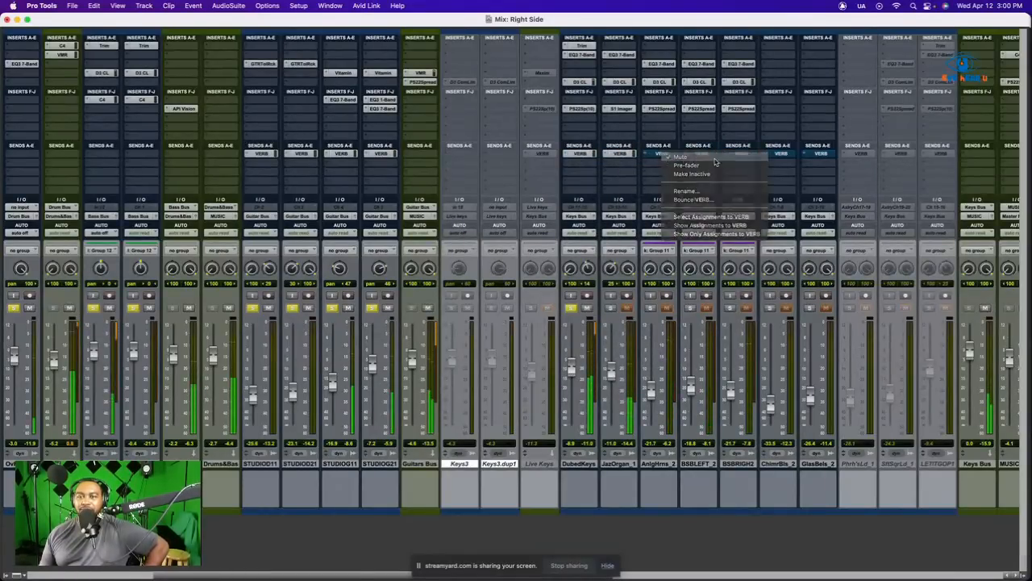
pyautogui.rightClick(691, 153)
pyautogui.click(718, 158)
pyautogui.rightClick(740, 153)
pyautogui.click(767, 157)
pyautogui.rightClick(779, 153)
pyautogui.click(806, 158)
pyautogui.rightClick(818, 154)
pyautogui.click(828, 157)
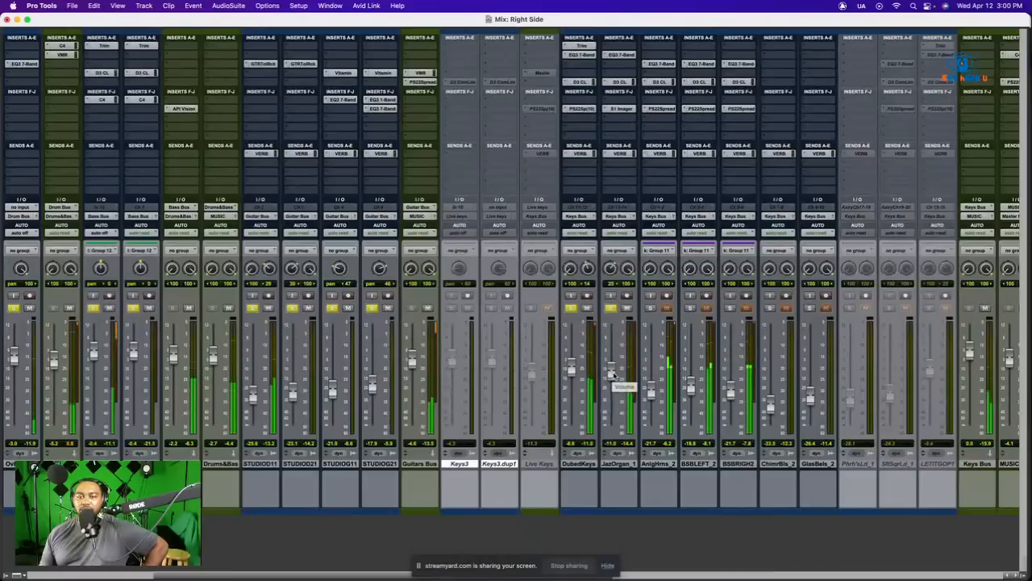
# Solo JazOrgan_1 and raise it to -8.9 dB, then lower the DubedKeys VERB send to about -25 dB.
pyautogui.moveTo(612, 374)
pyautogui.mouseDown()
pyautogui.moveTo(617, 331)
pyautogui.moveTo(614, 368)
pyautogui.mouseUp()
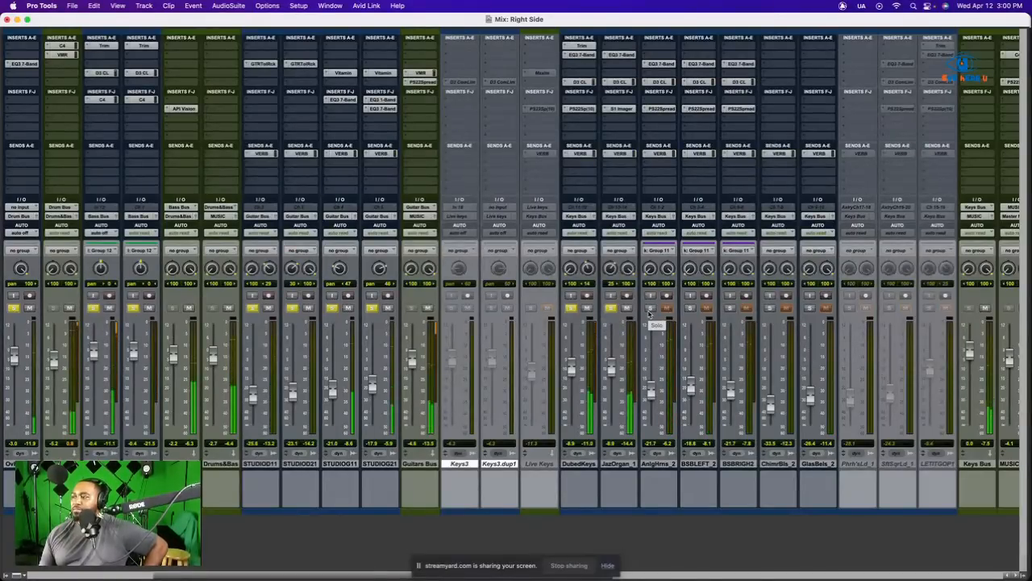
pyautogui.click(579, 154)
pyautogui.moveTo(763, 250); pyautogui.dragTo(763, 256)
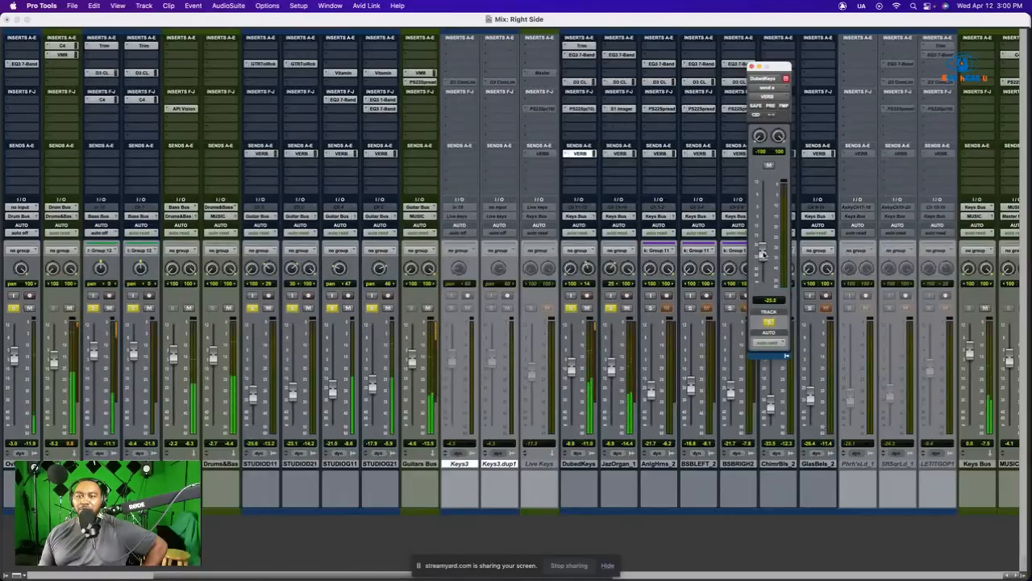
pyautogui.click(751, 66)
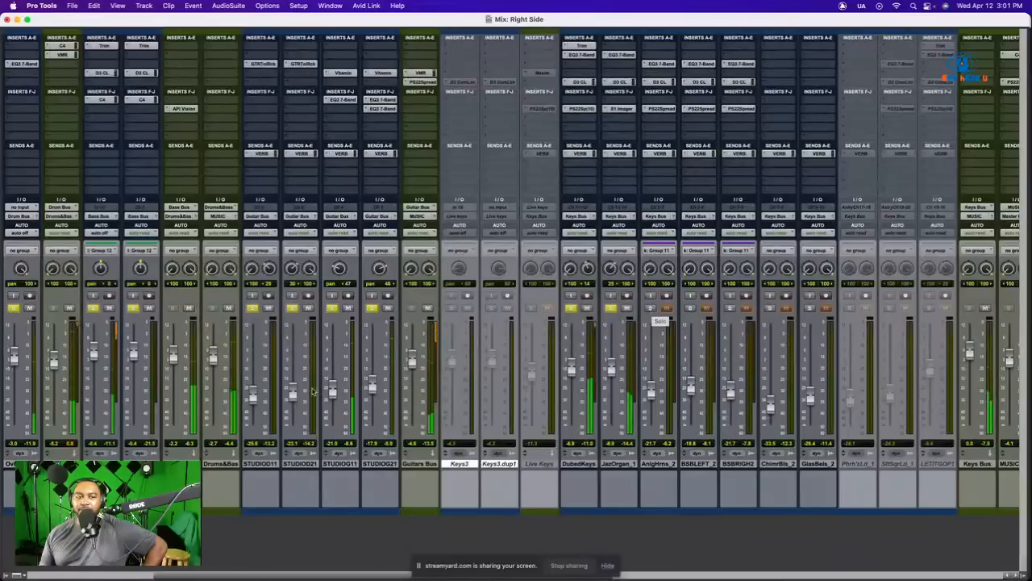
# Raise the Drum Bus to -3.8 dB and the grouped kick tracks so the first kick sits at -4.3 dB.
pyautogui.hscroll(-5, 316, 391)
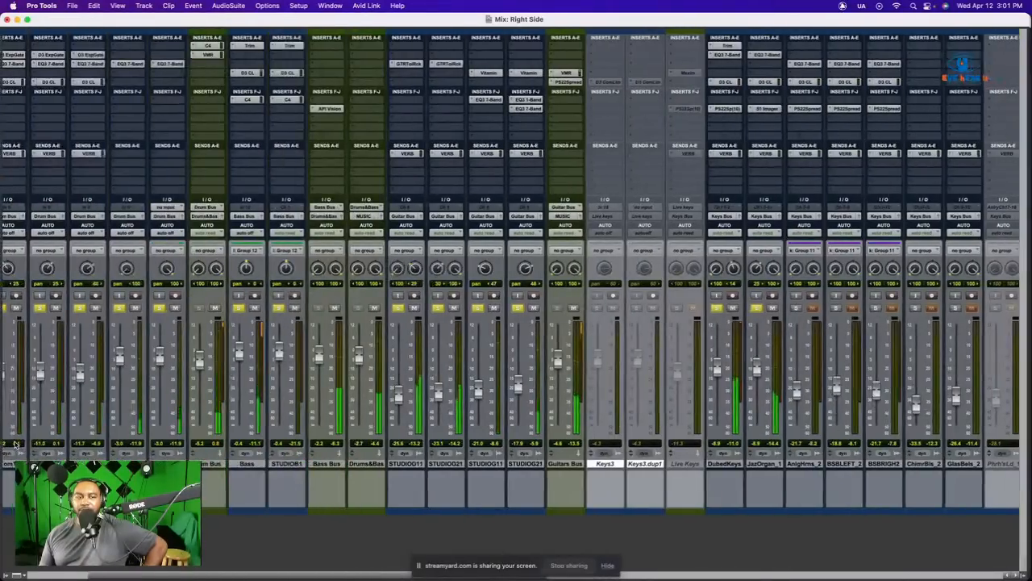
pyautogui.hscroll(-4, 348, 376)
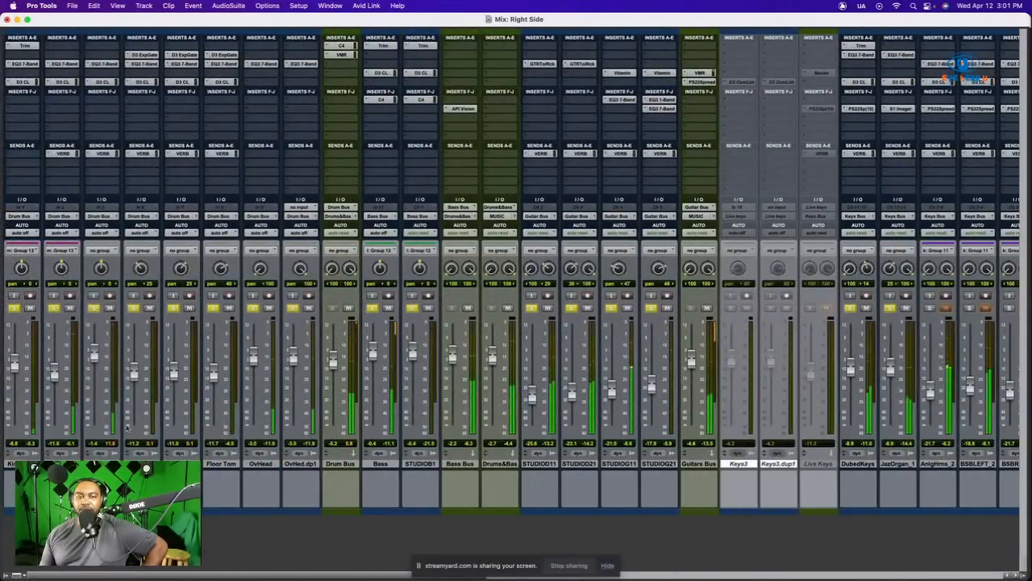
pyautogui.moveTo(338, 367); pyautogui.dragTo(331, 362)
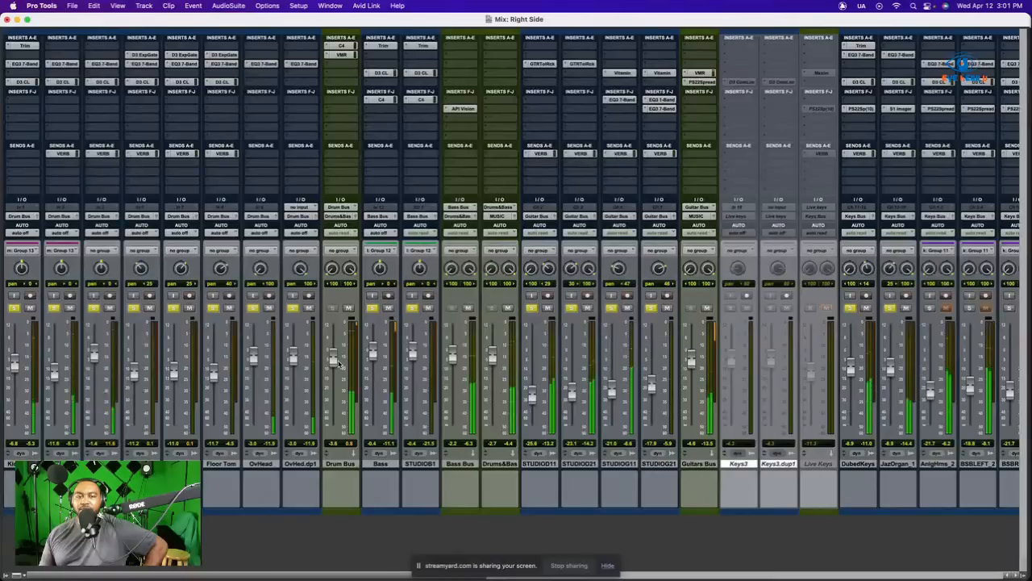
pyautogui.moveTo(14, 366); pyautogui.dragTo(13, 359)
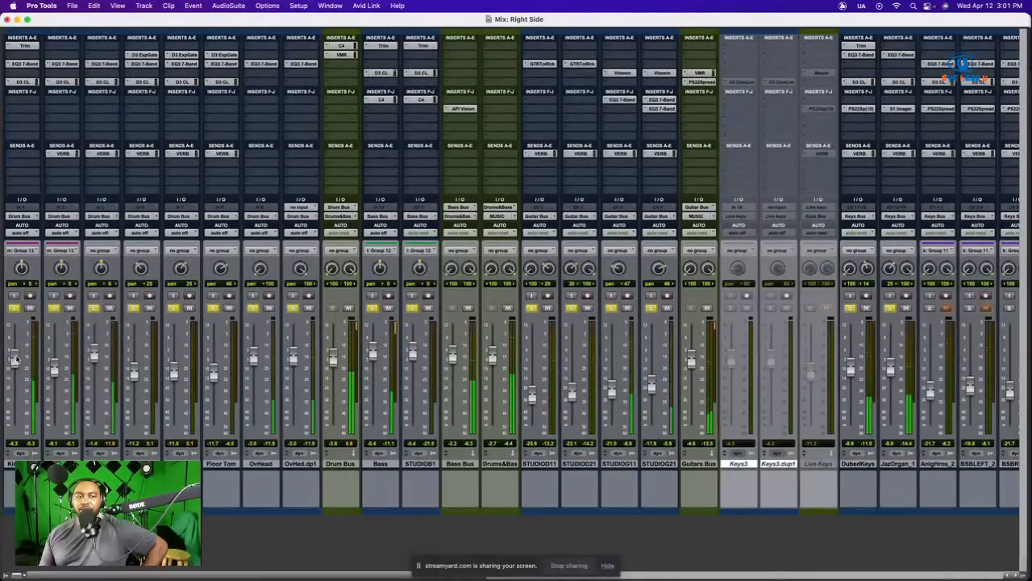
# Raise the three tom tracks to about -8.7, -8.4 and -8.4 dB and ease the Drum Bus down to about -4.3 dB.
pyautogui.hscroll(10, 532, 428)
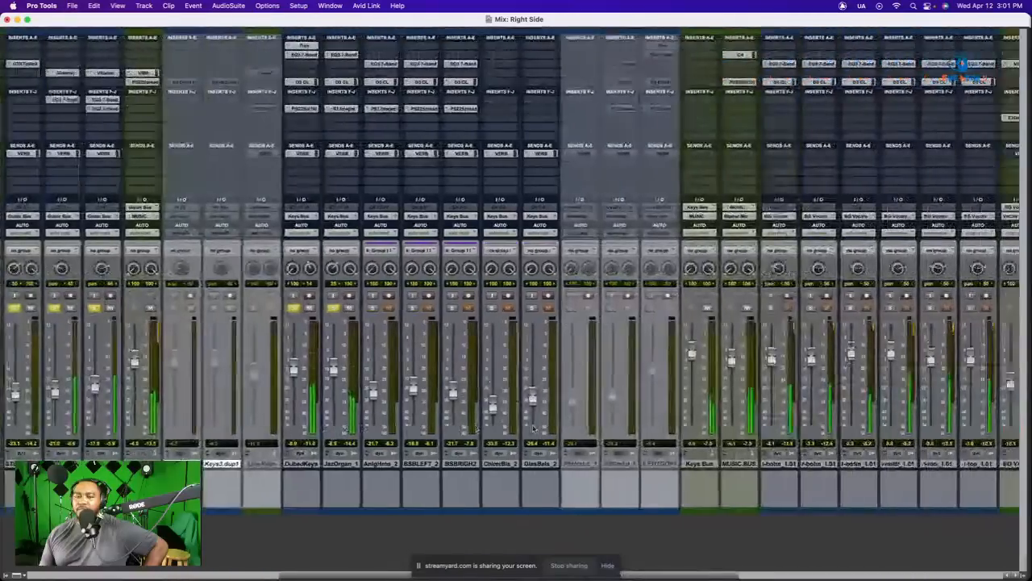
pyautogui.hscroll(-1, 337, 422)
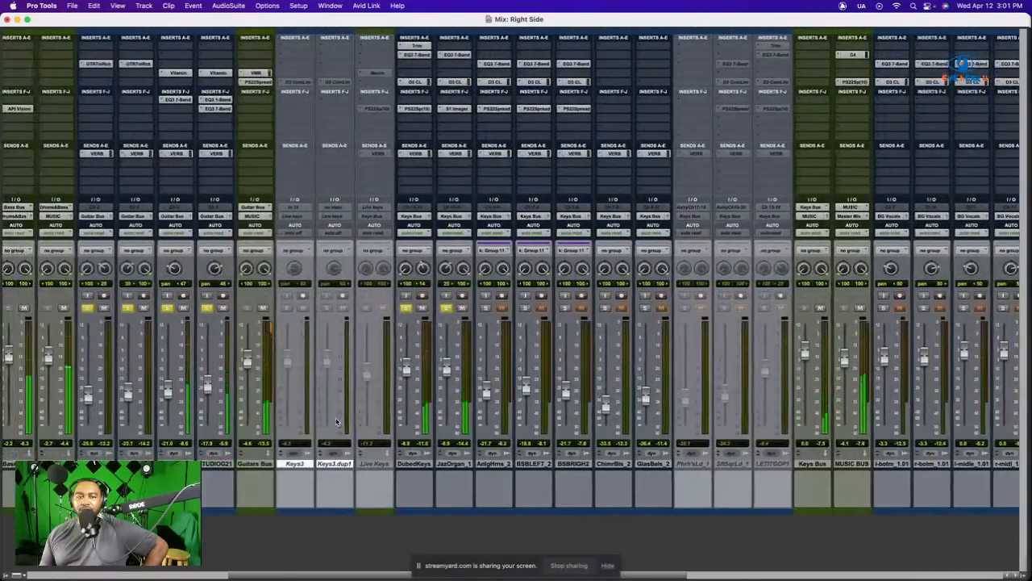
pyautogui.hscroll(-2, 337, 422)
pyautogui.hscroll(-8, 337, 421)
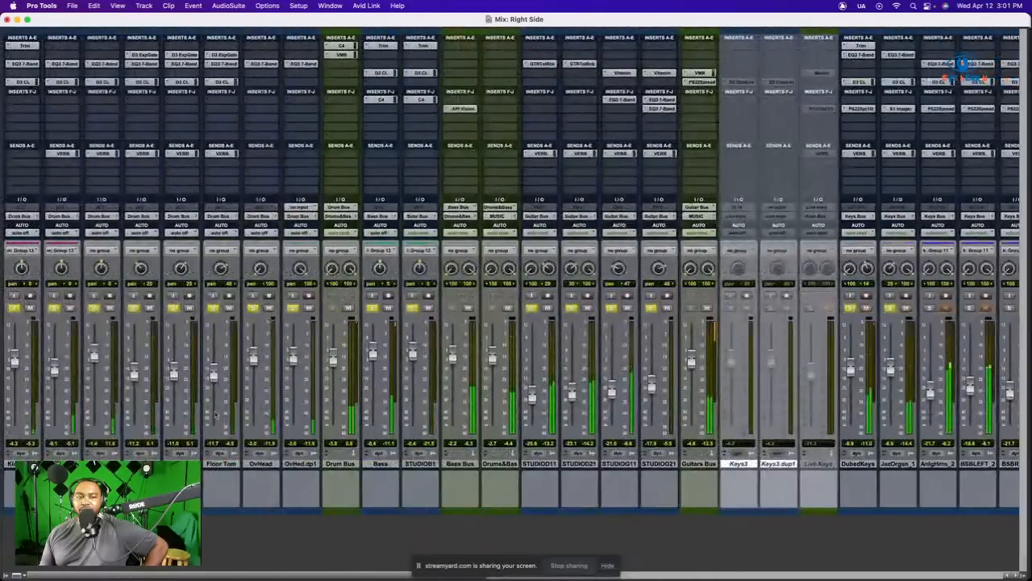
pyautogui.moveTo(135, 375); pyautogui.dragTo(217, 373)
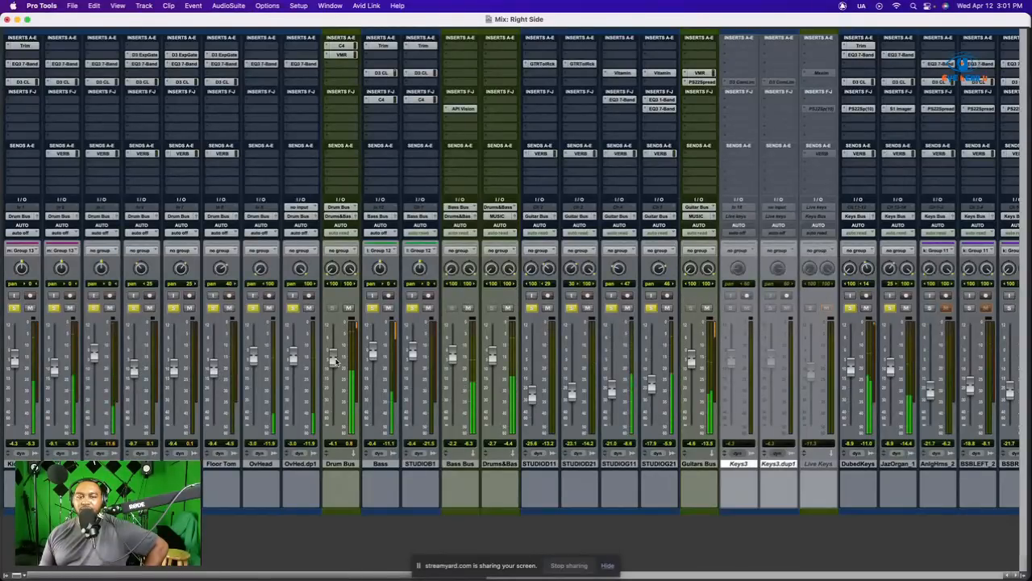
# Solo the horn, brass and bell keys tracks, and raise the grouped AnlgHrns_2, BSBLEFT_2 and BSBRIGH2 to -20.1, -17.2 and -20.1 dB.
pyautogui.hscroll(5, 381, 355)
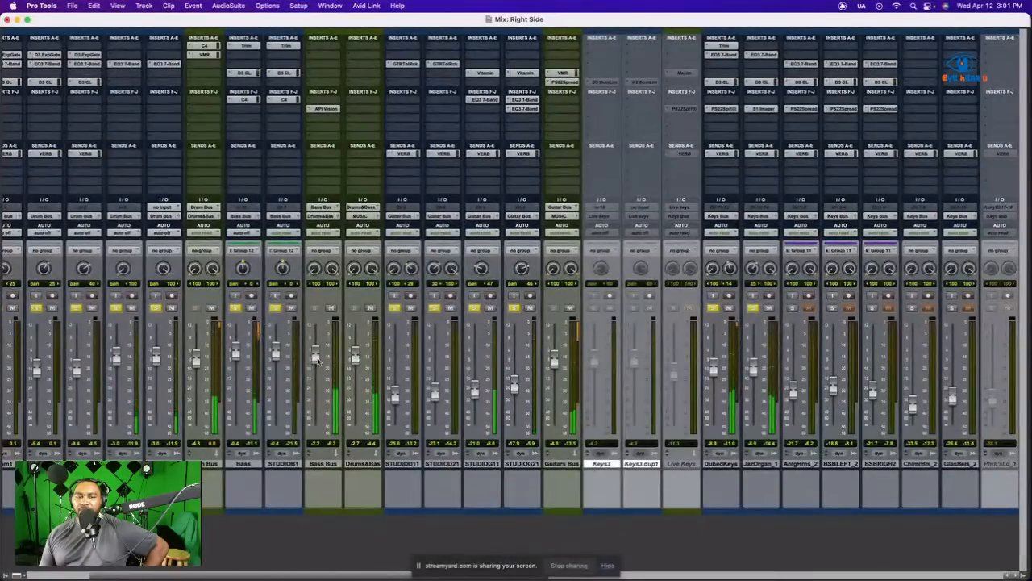
pyautogui.hscroll(12, 331, 359)
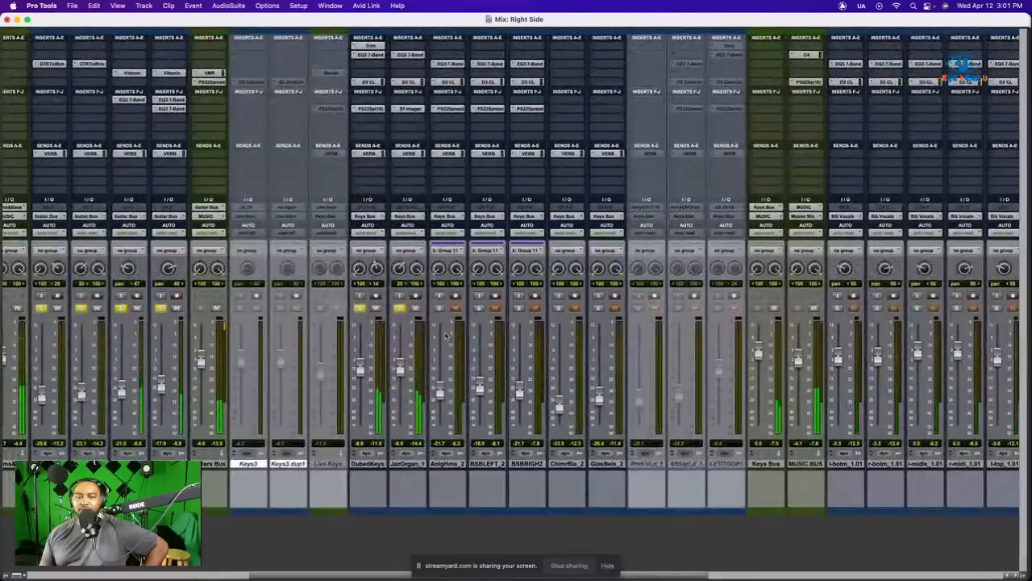
pyautogui.click(439, 307)
pyautogui.click(479, 307)
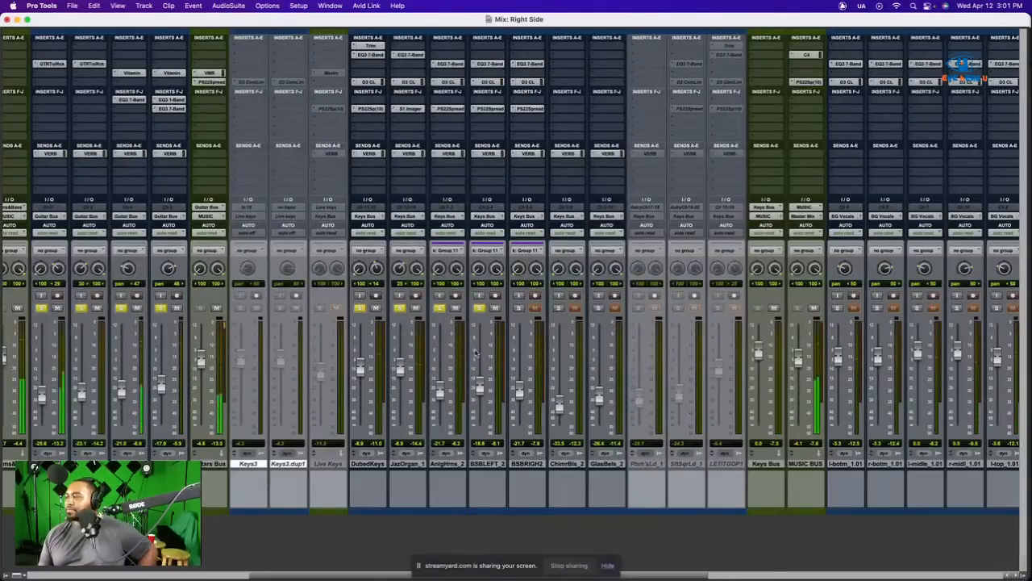
pyautogui.click(519, 307)
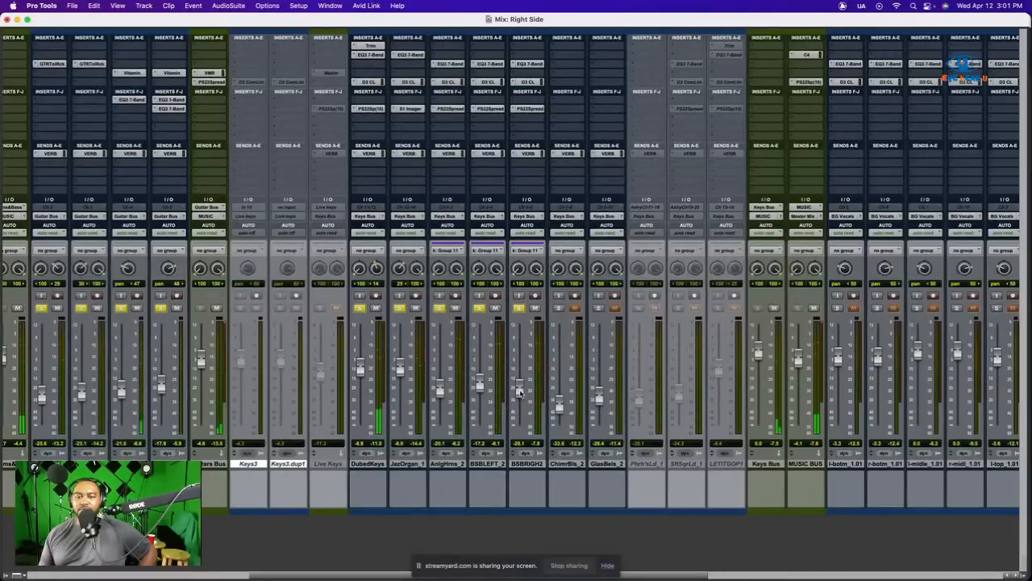
pyautogui.click(597, 308)
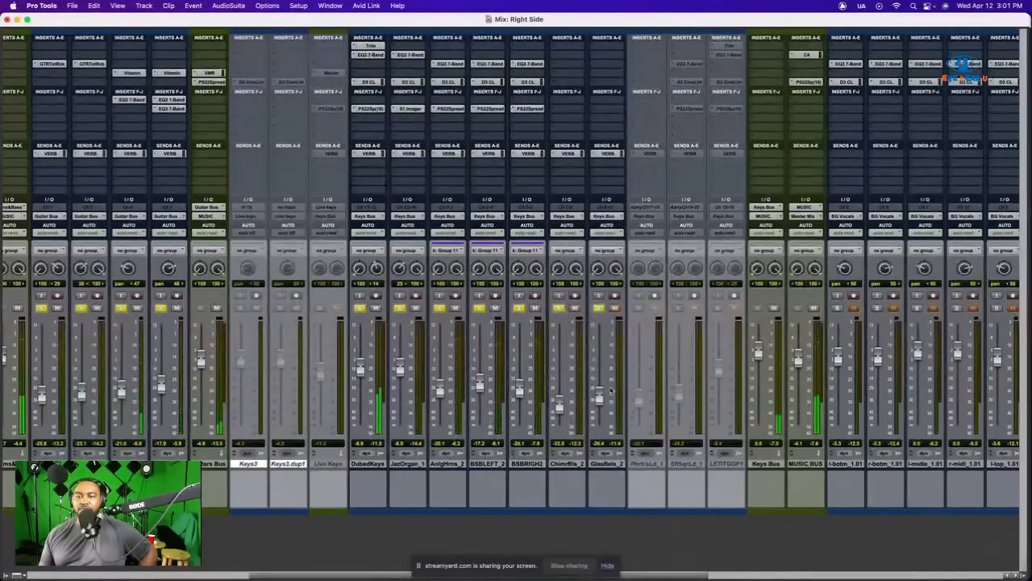
# Select all tracks from GlasBels_2 back to the first kick and clear their solos together.
pyautogui.click(599, 463)
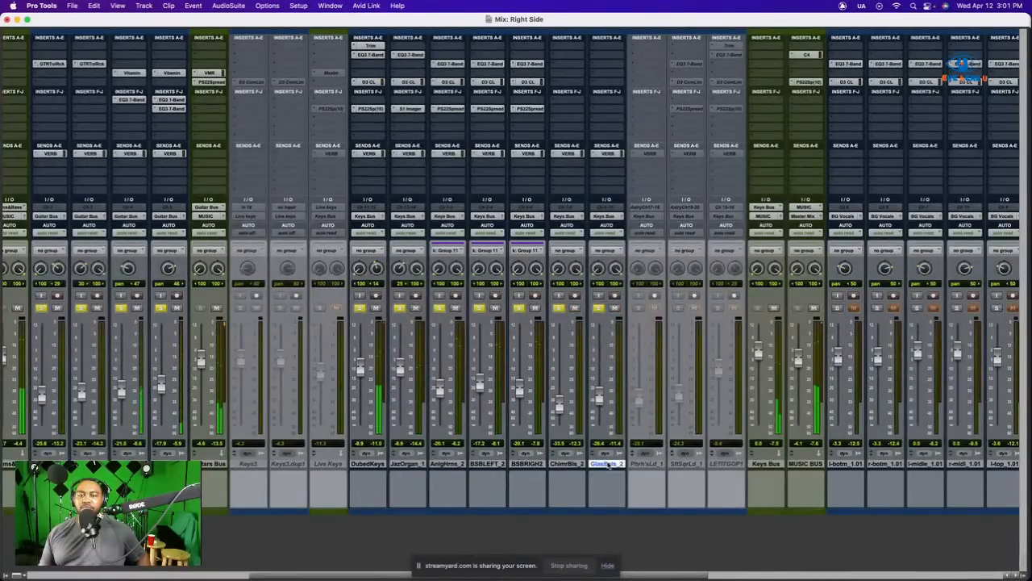
pyautogui.hscroll(-10, 598, 463)
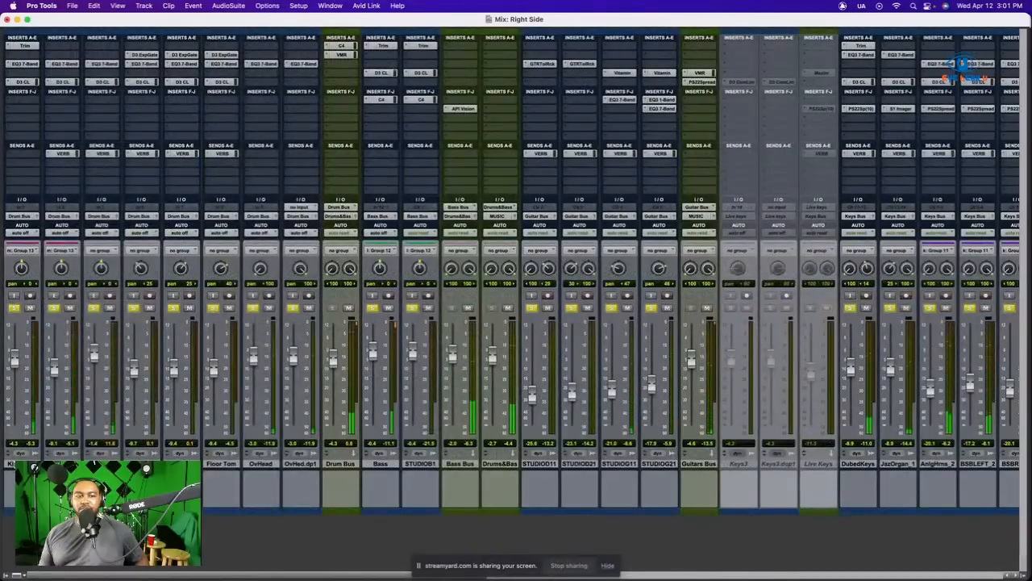
pyautogui.keyDown('shift'); pyautogui.click(10, 463); pyautogui.keyUp('shift')
pyautogui.keyDown('alt'); pyautogui.keyDown('shift'); pyautogui.click(15, 308); pyautogui.keyUp('shift'); pyautogui.keyUp('alt')
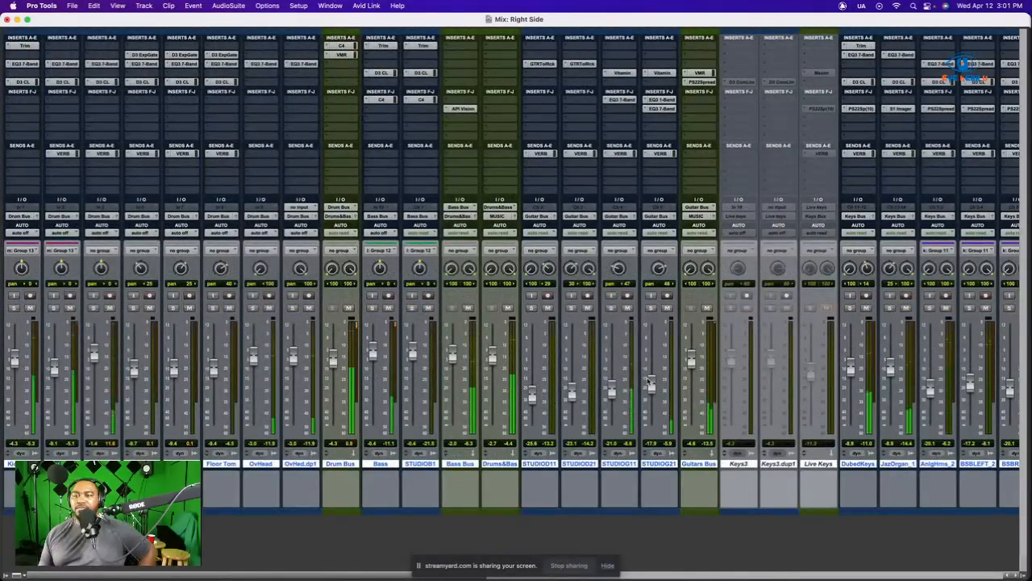
# Unmute the Crowd and Crowd.dp1 tracks.
pyautogui.hscroll(15, 648, 381)
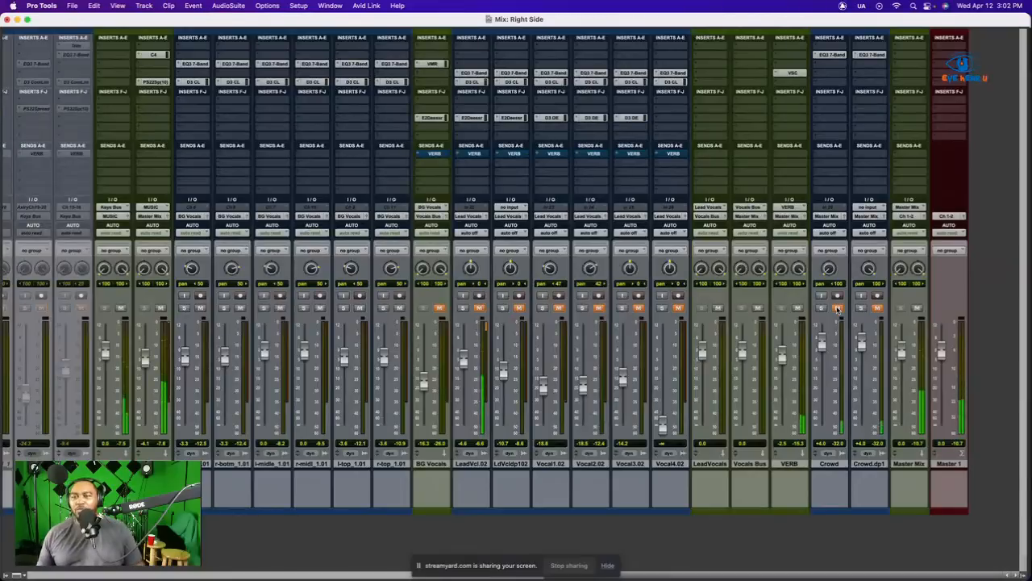
pyautogui.click(837, 309)
pyautogui.click(878, 308)
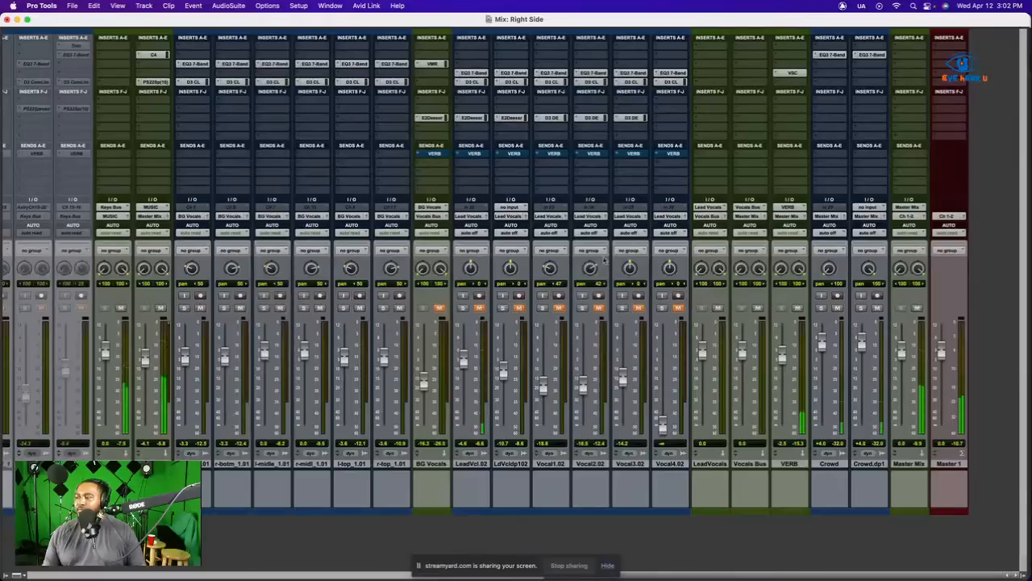
# Unmute the VERB sends on LeadVcl.02, LdVcldp102, Vocal1.02 through Vocal4.02 and the BG Vocals bus.
pyautogui.rightClick(474, 153)
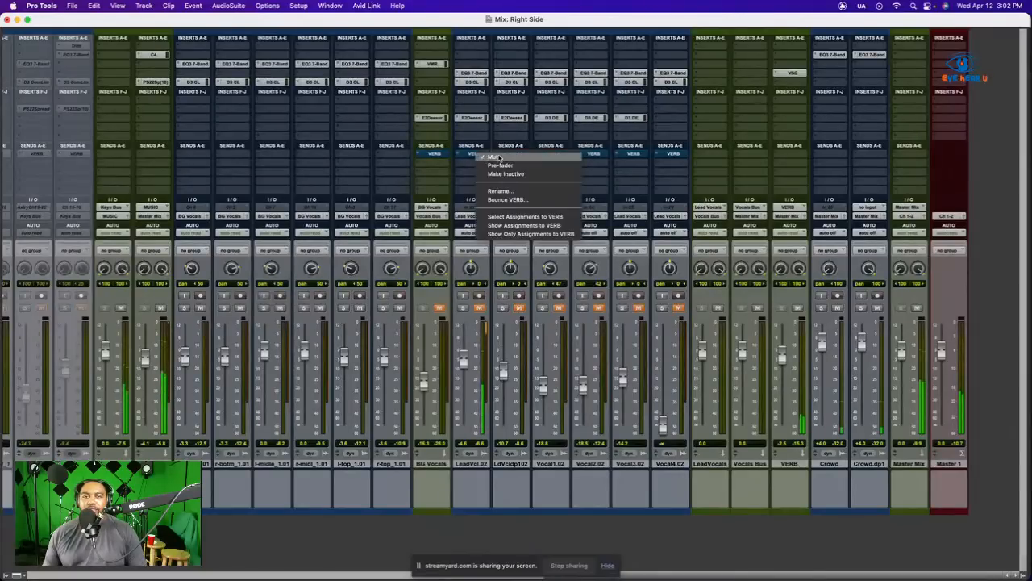
pyautogui.rightClick(519, 155)
pyautogui.click(541, 157)
pyautogui.rightClick(551, 153)
pyautogui.click(558, 157)
pyautogui.rightClick(592, 154)
pyautogui.click(622, 156)
pyautogui.rightClick(629, 153)
pyautogui.click(642, 156)
pyautogui.rightClick(677, 154)
pyautogui.click(691, 156)
pyautogui.rightClick(430, 153)
pyautogui.click(440, 157)
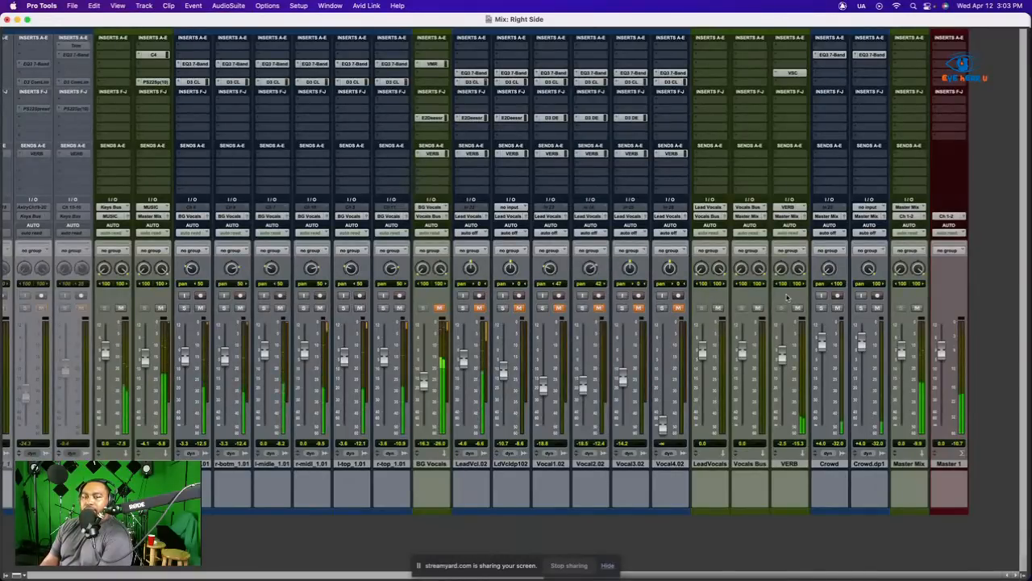
# Raise the kick to -3.8 dB together with its grouped track and fine-tune the Bass Bus level.
pyautogui.hscroll(-15, 607, 345)
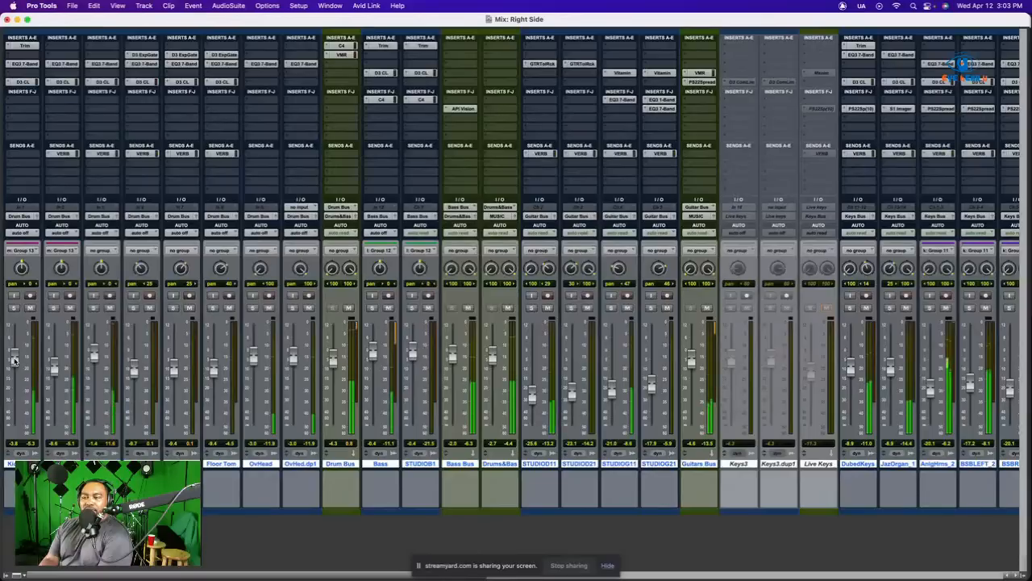
pyautogui.moveTo(457, 361); pyautogui.dragTo(457, 360)
# Raise the Guitars Bus to -0.9 dB to balance it against the keys.
pyautogui.hscroll(10, 487, 337)
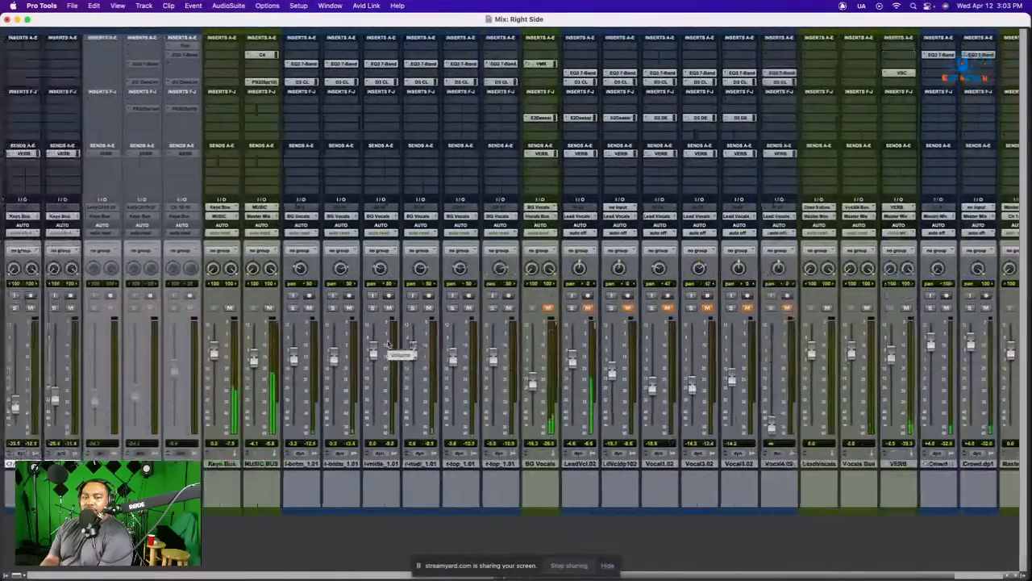
pyautogui.hscroll(-8, 387, 345)
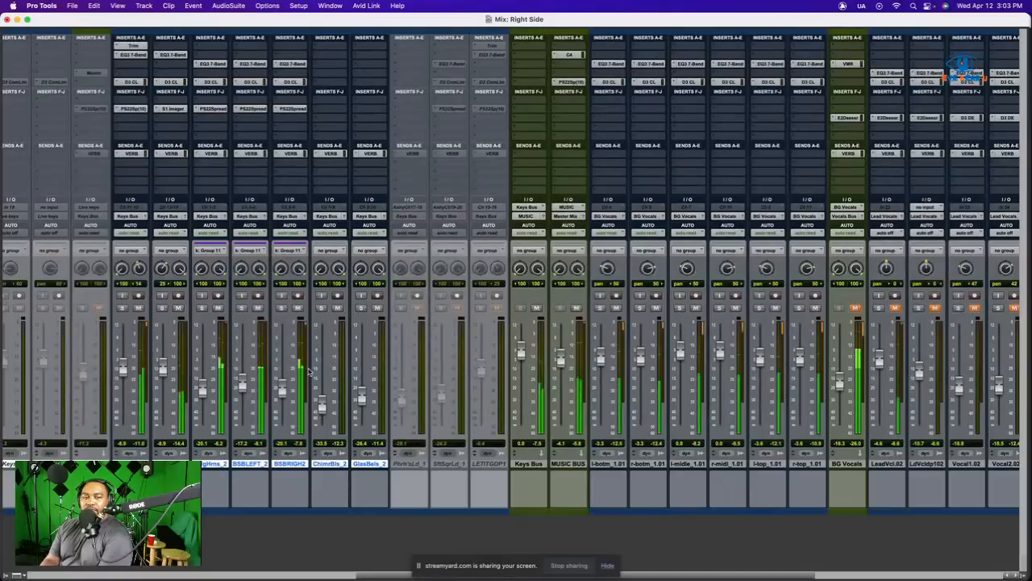
pyautogui.hscroll(-4, 309, 370)
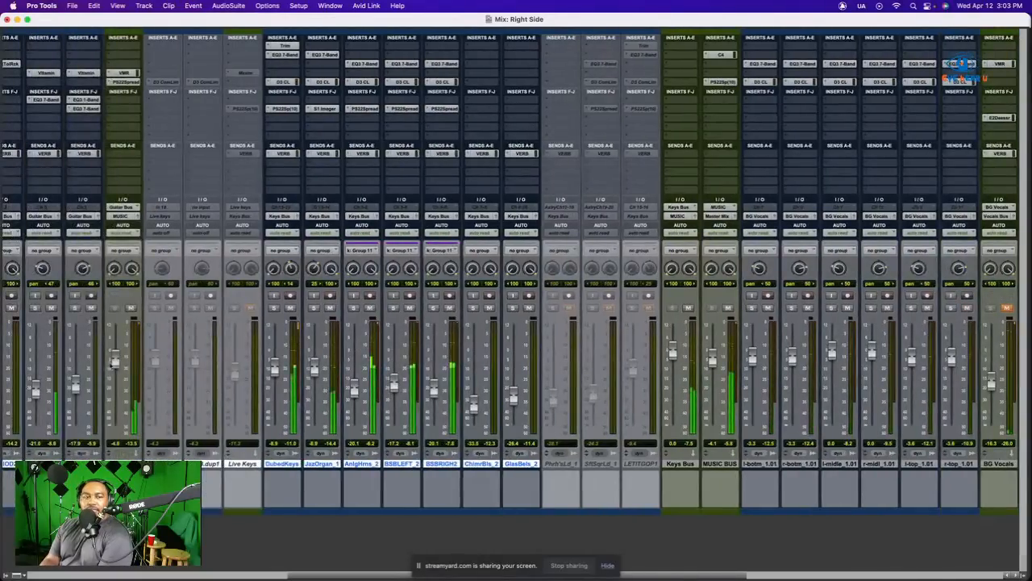
pyautogui.moveTo(115, 362); pyautogui.dragTo(116, 353)
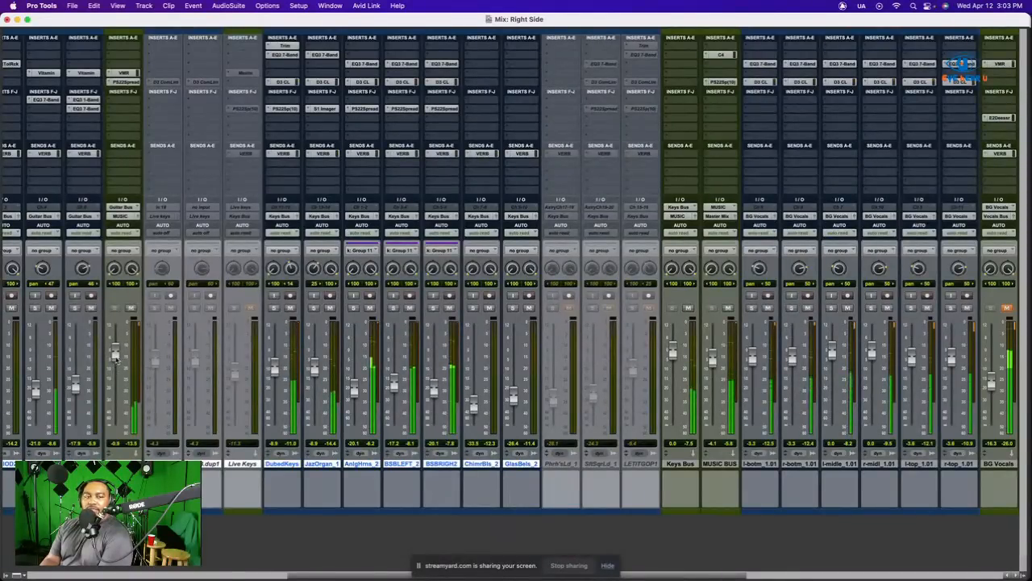
# Bring in the vocals by unmuting BG Vocals and LeadVcl.02 and setting them to -18.8 dB and -5.4 dB.
pyautogui.hscroll(10, 388, 327)
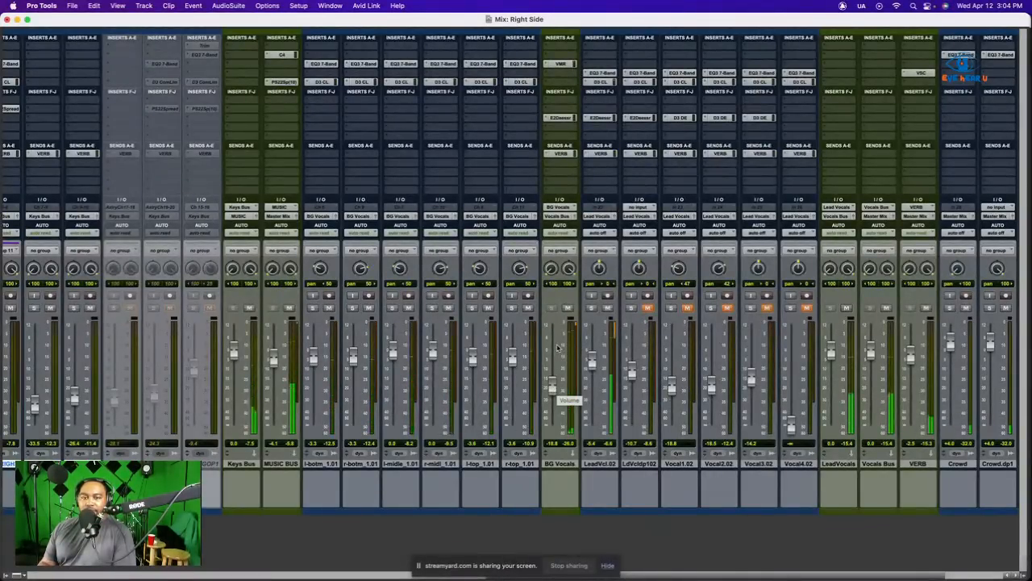
# Lower the Guitars Bus to -1.4 dB to sit it under the vocals.
pyautogui.hscroll(-2, 556, 346)
pyautogui.hscroll(-15, 544, 339)
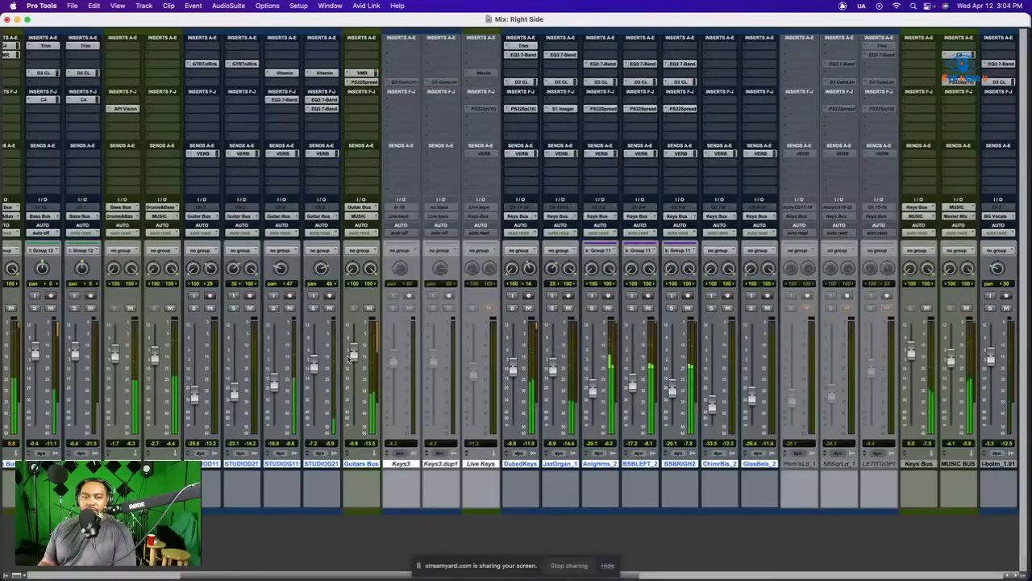
pyautogui.moveTo(353, 354); pyautogui.dragTo(354, 356)
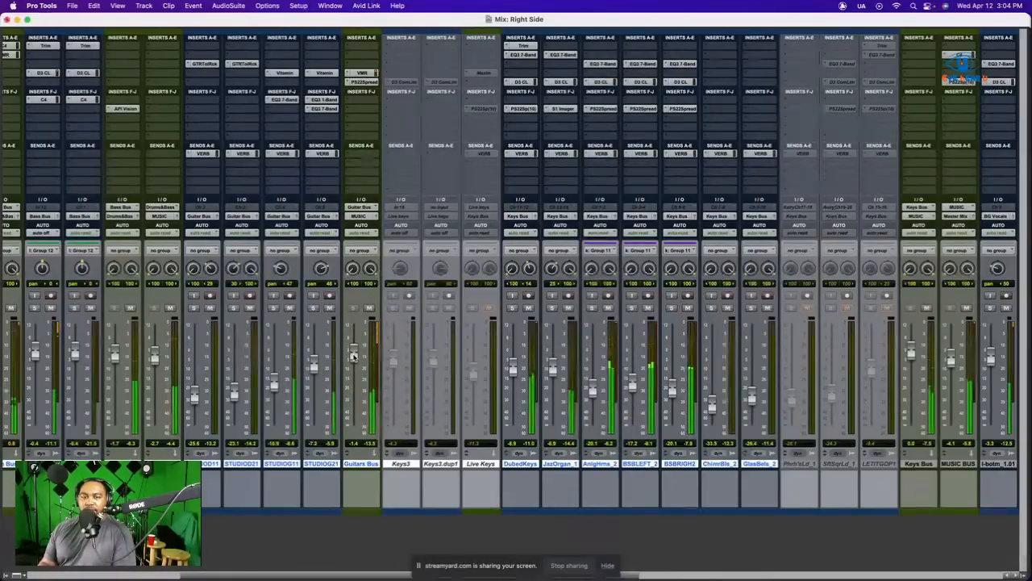
# Select the Master 1 track at the end of the mixer.
pyautogui.hscroll(8, 651, 330)
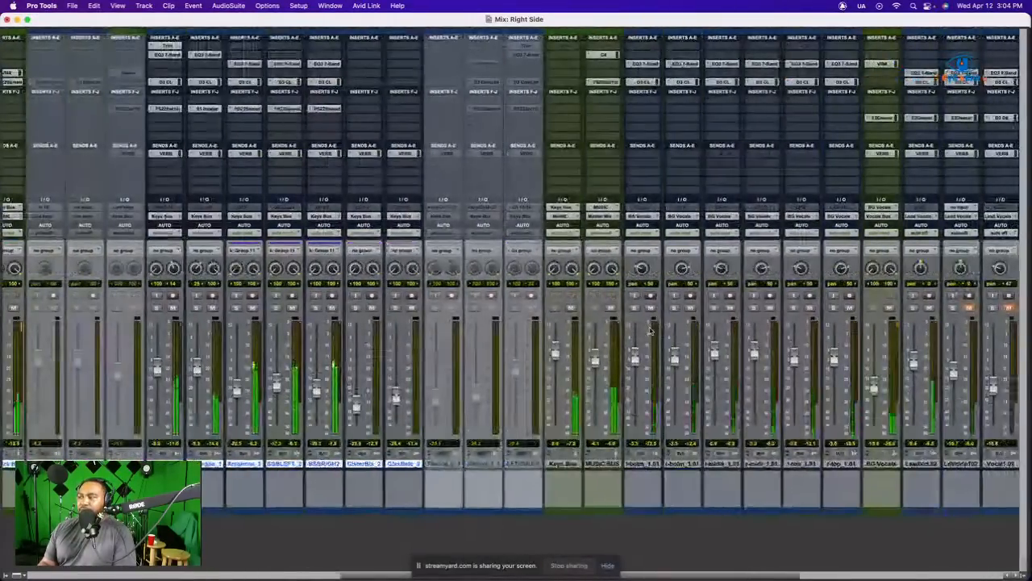
pyautogui.hscroll(7, 651, 331)
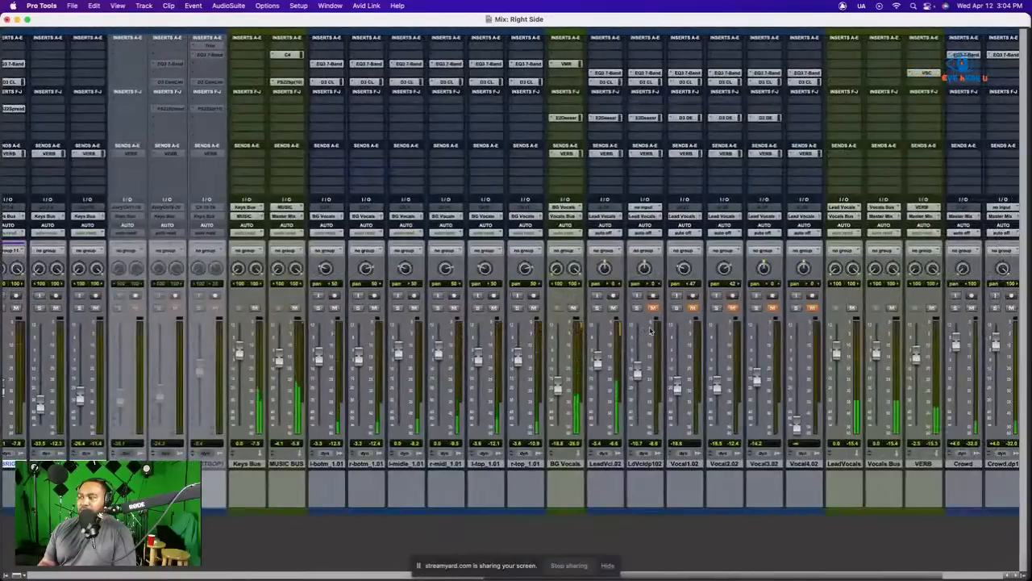
pyautogui.hscroll(1, 651, 331)
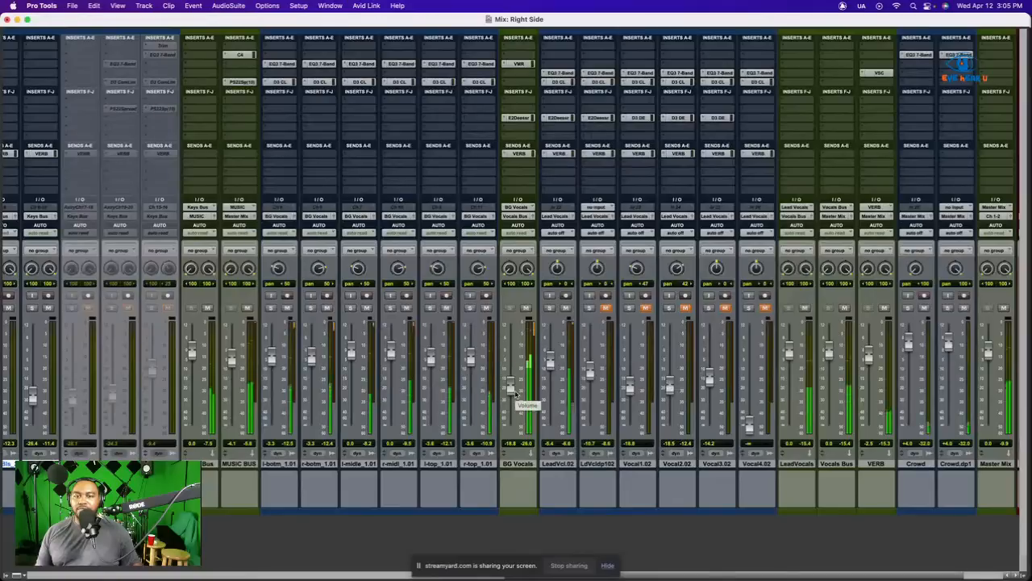
pyautogui.hscroll(1, 553, 388)
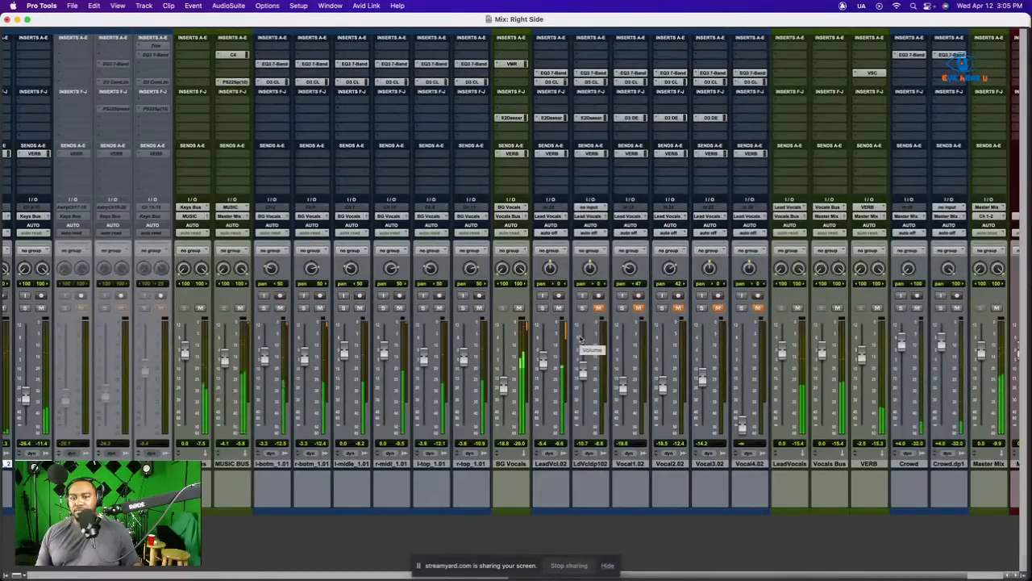
pyautogui.hscroll(-2, 579, 340)
pyautogui.hscroll(10, 579, 339)
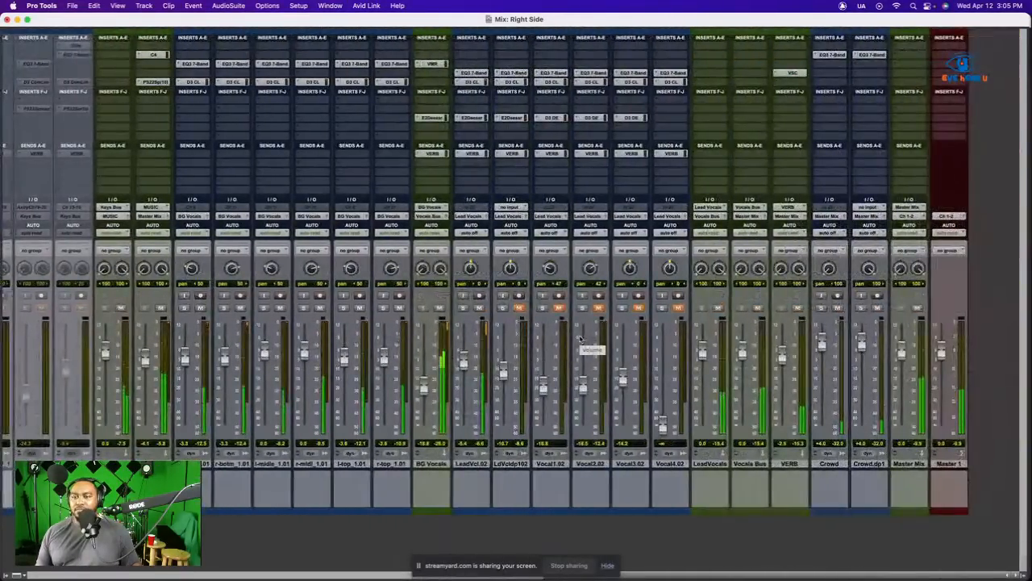
pyautogui.click(951, 464)
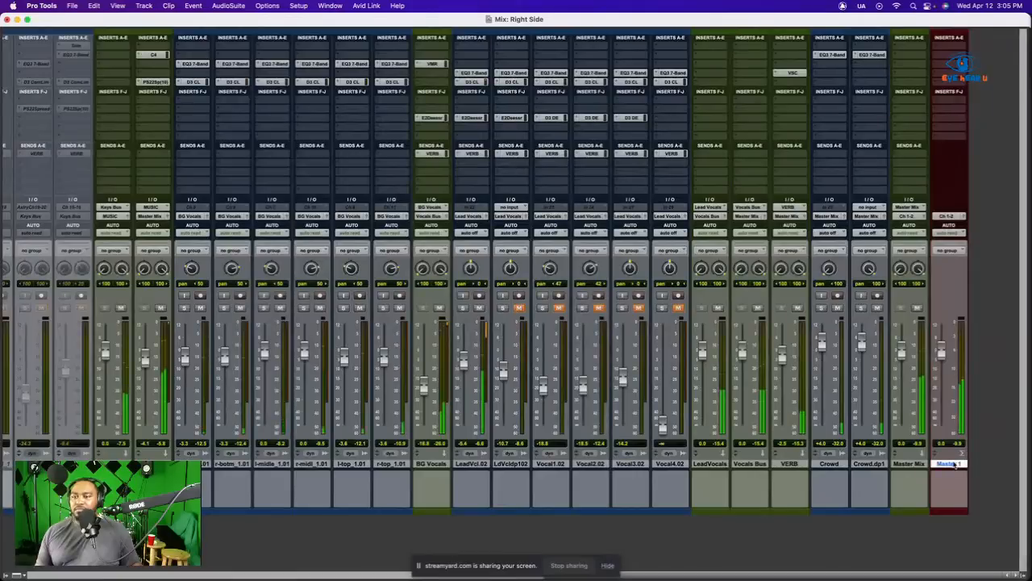